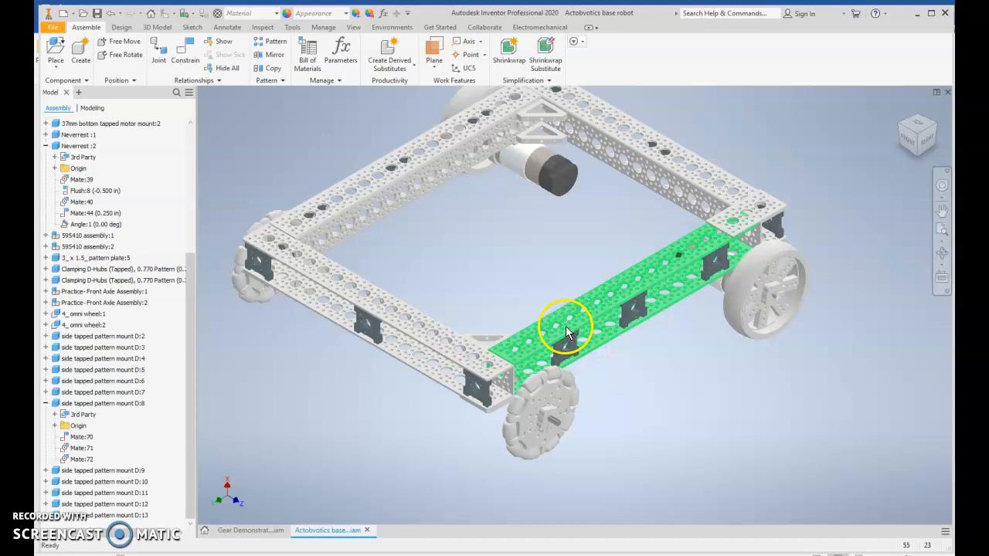
# Measure the robot frame's overall distance between opposite outer edges in both directions.
pyautogui.press('m')
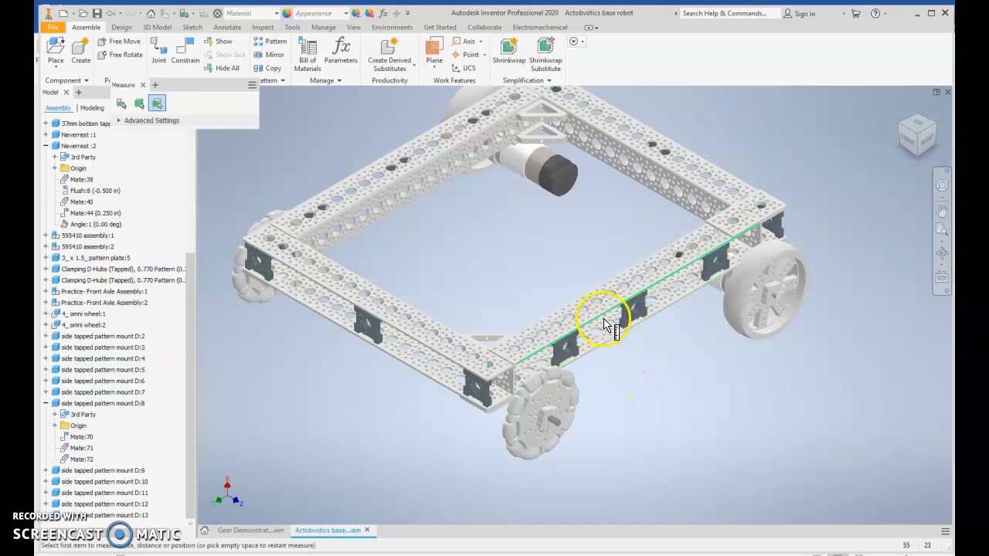
pyautogui.click(602, 317)
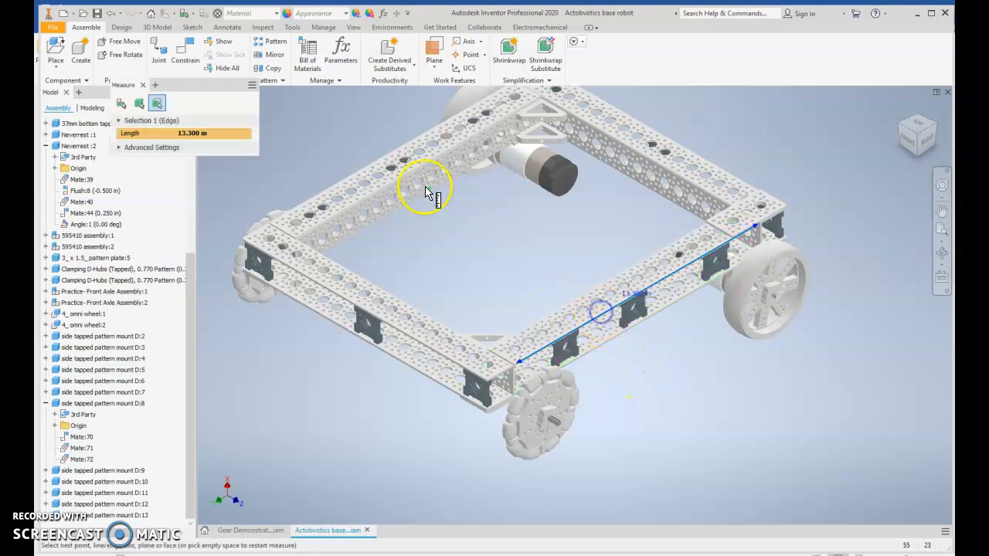
pyautogui.click(359, 174)
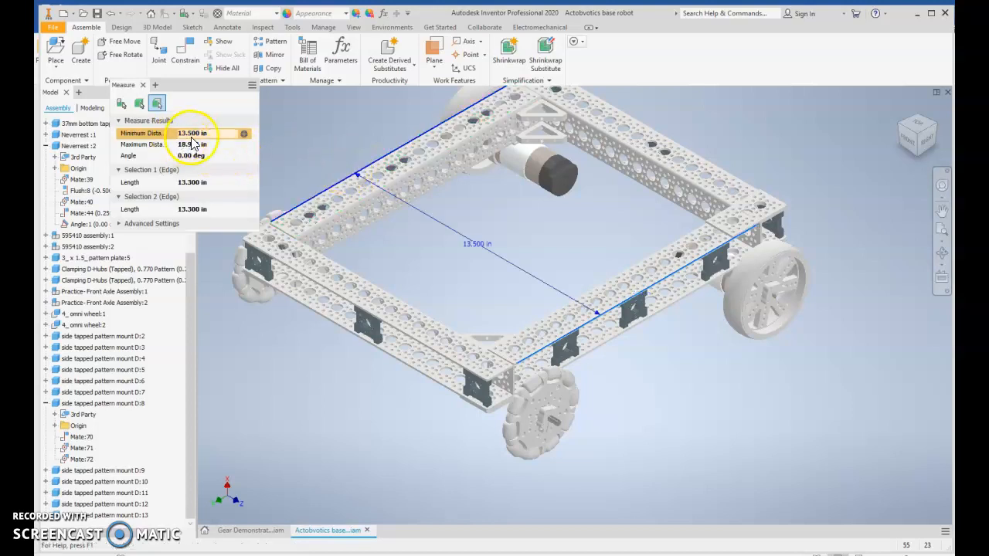
pyautogui.click(326, 290)
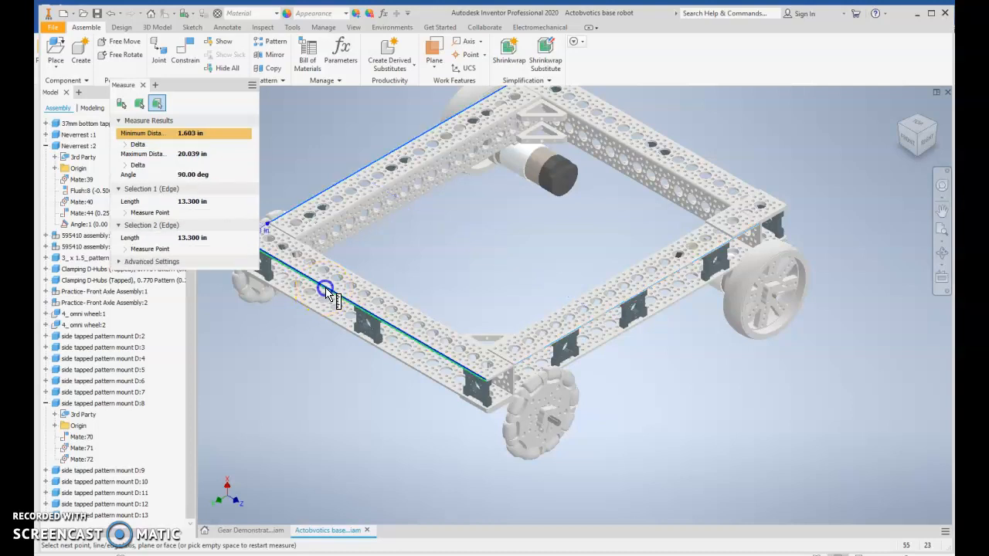
pyautogui.click(693, 152)
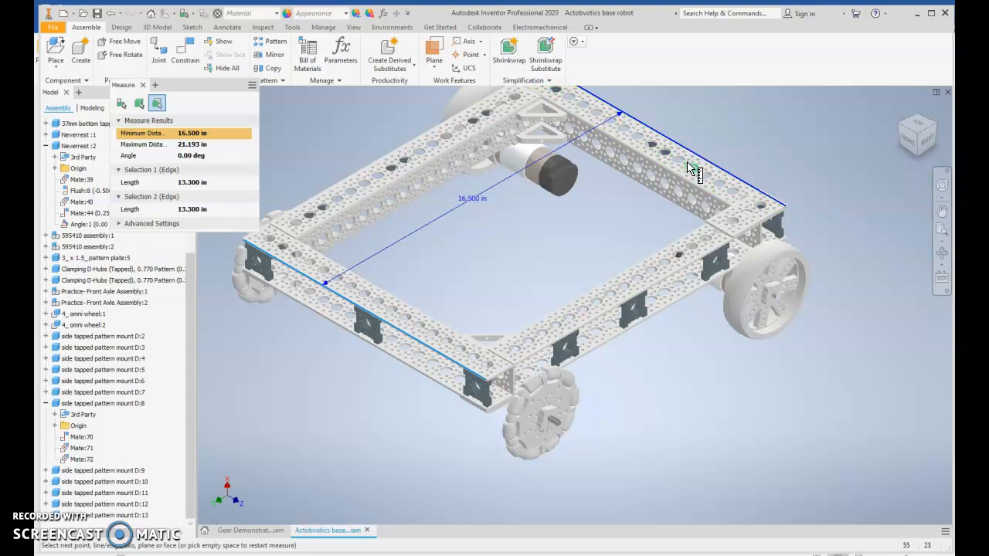
pyautogui.click(506, 264)
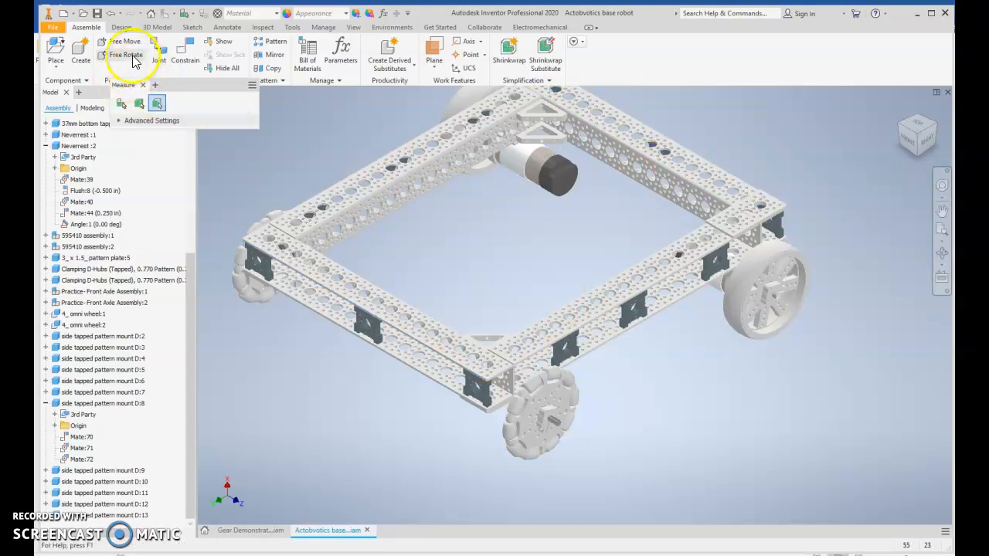
pyautogui.click(142, 85)
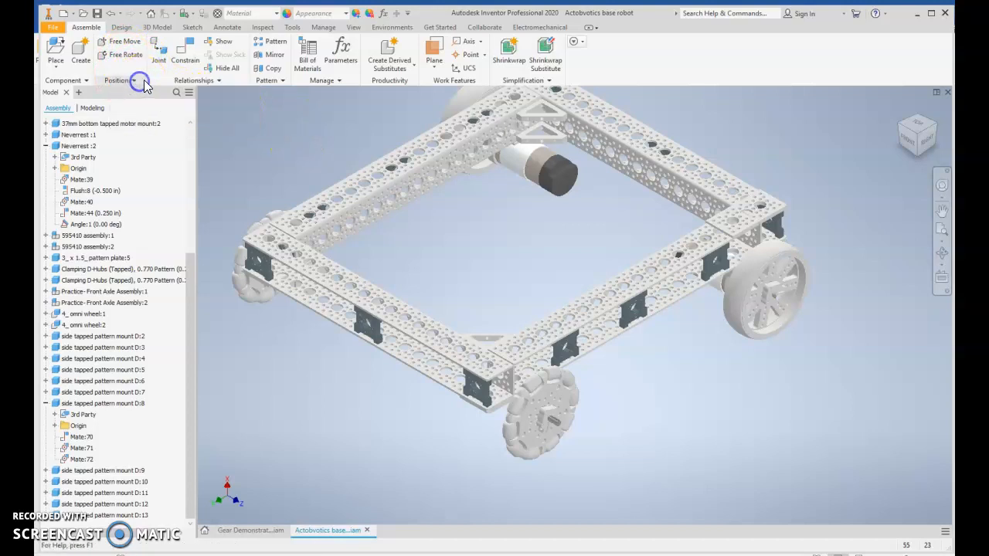
# Create a new part file from the Standard.ipt template.
pyautogui.click(64, 13)
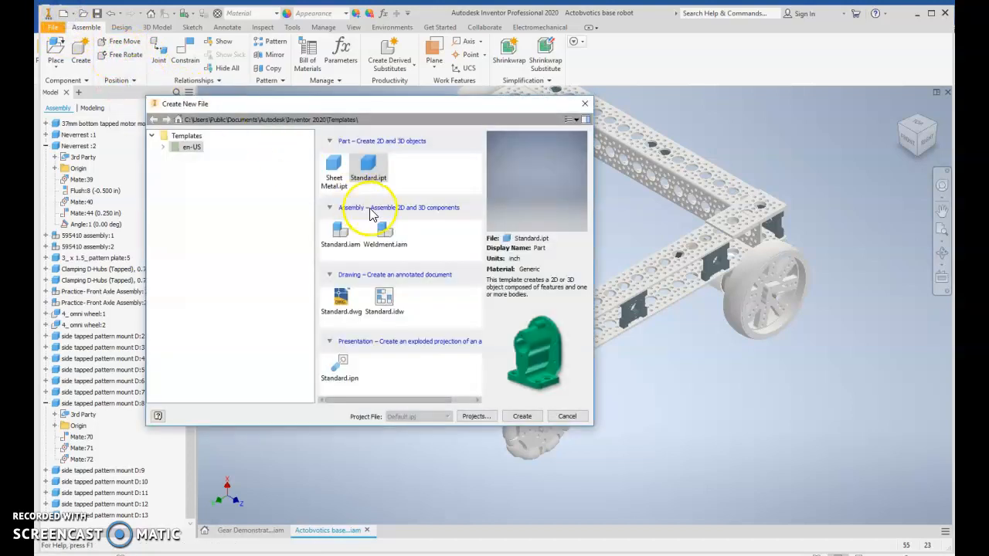
pyautogui.click(371, 163)
pyautogui.doubleClick(372, 165)
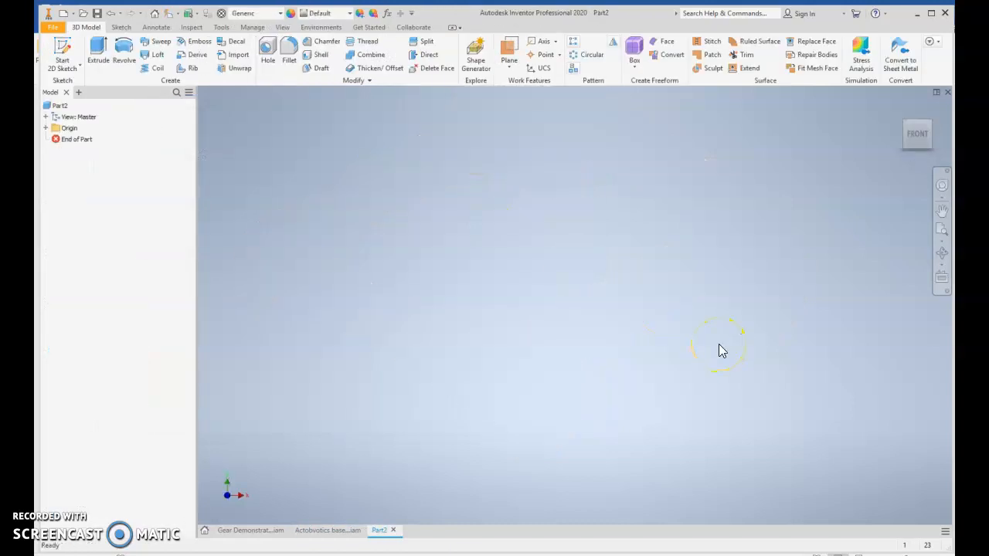
# Start a 2D sketch on the XZ plane and draw a two-point rectangle about 1.29 in wide around the origin.
pyautogui.click(62, 50)
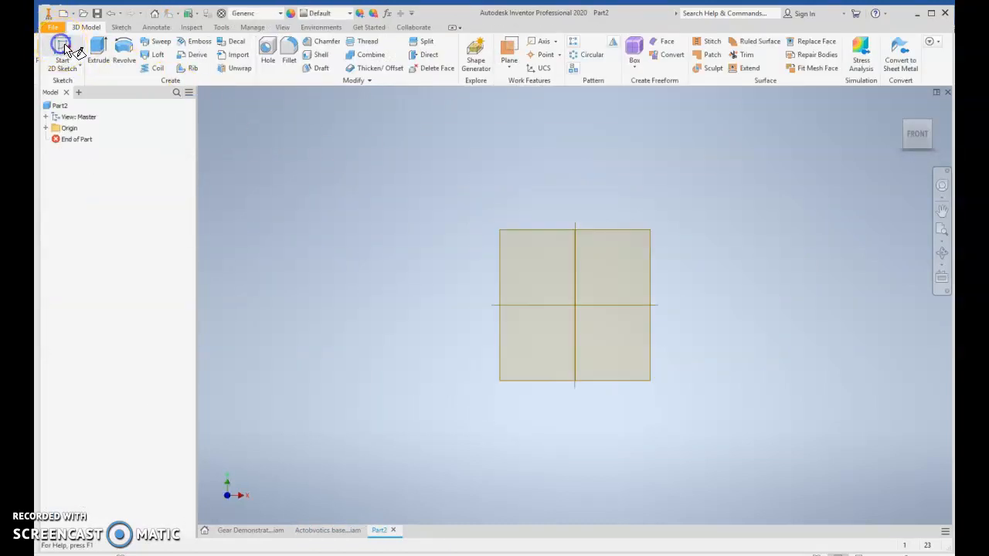
pyautogui.click(453, 304)
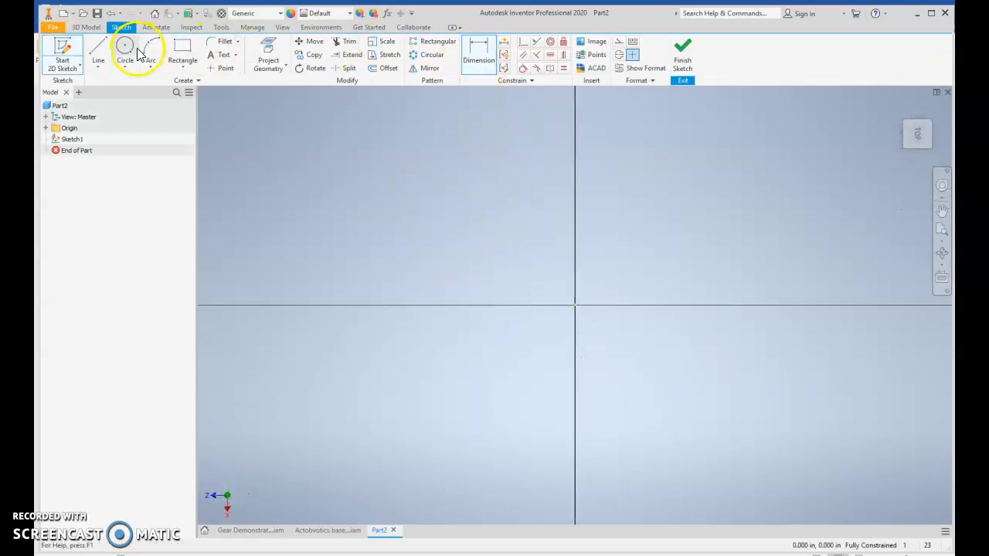
pyautogui.click(181, 52)
pyautogui.click(363, 181)
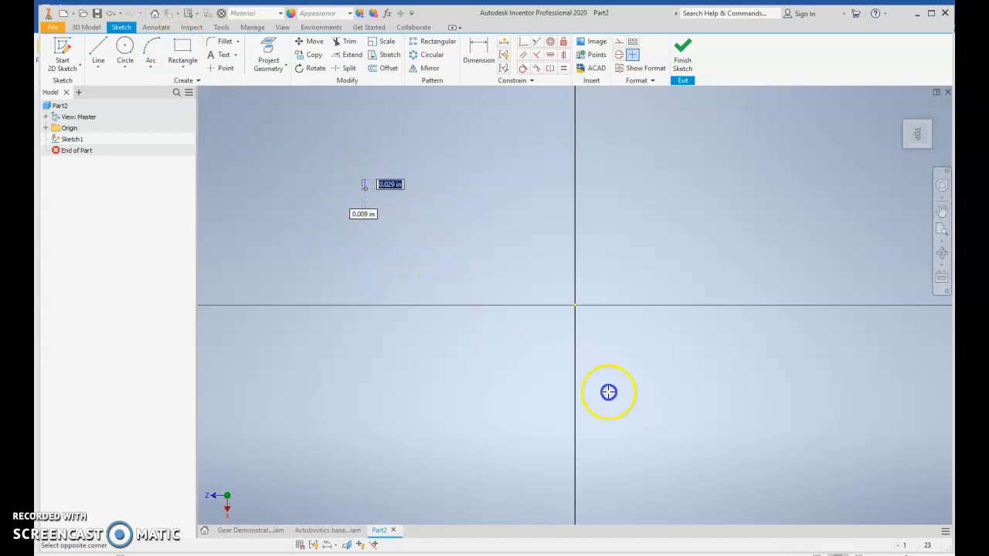
pyautogui.click(779, 446)
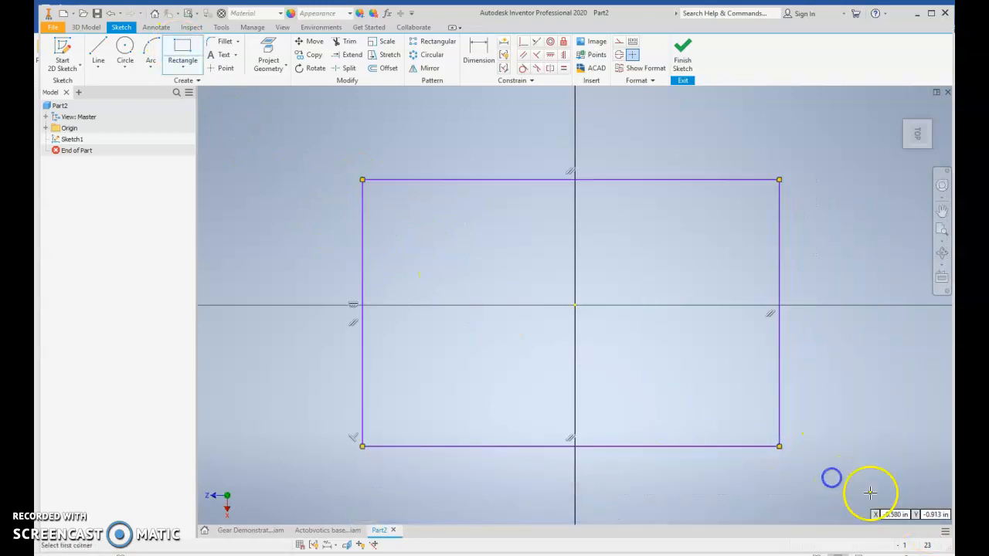
# Center the rectangle on the origin by aligning two adjacent edge midpoints to it with horizontal and vertical constraints.
pyautogui.click(551, 56)
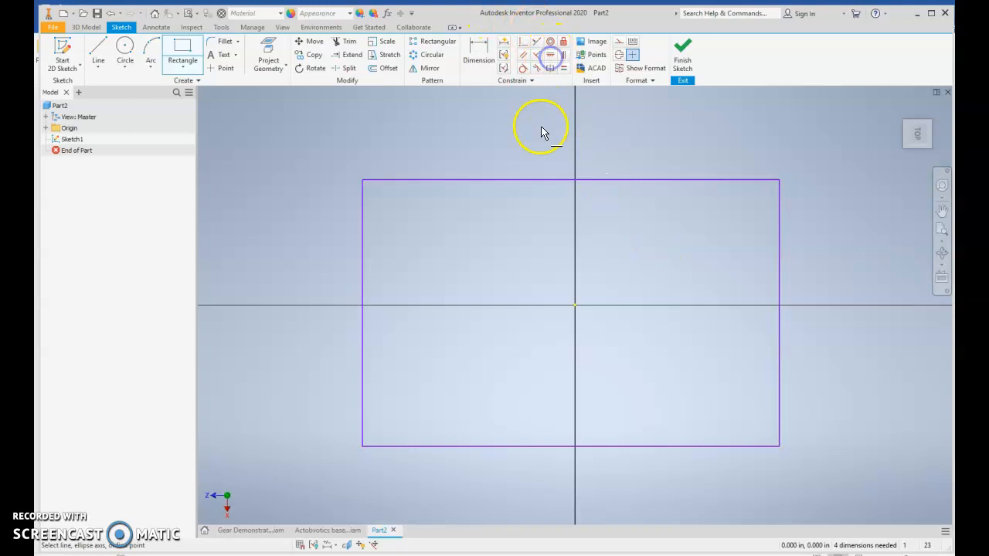
pyautogui.click(571, 183)
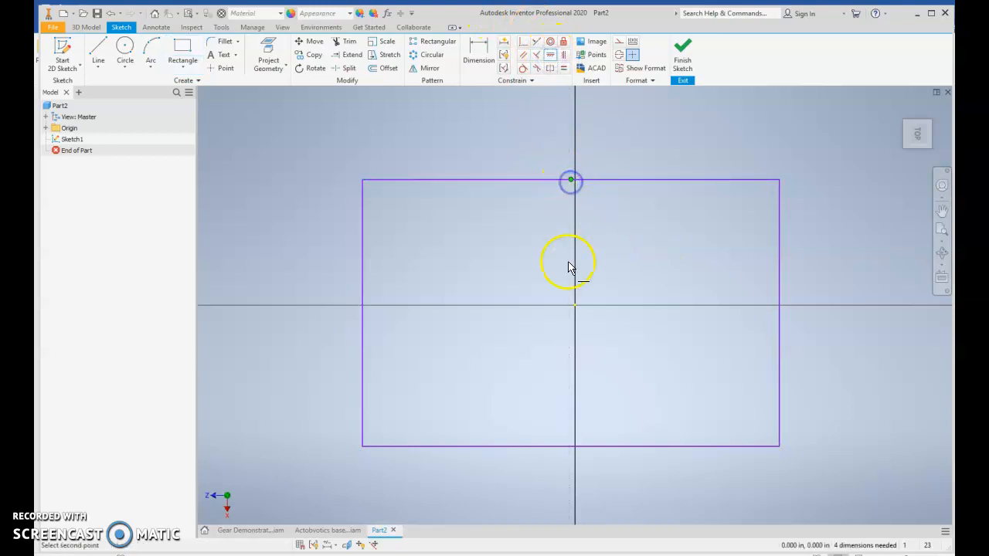
pyautogui.click(578, 309)
pyautogui.click(568, 56)
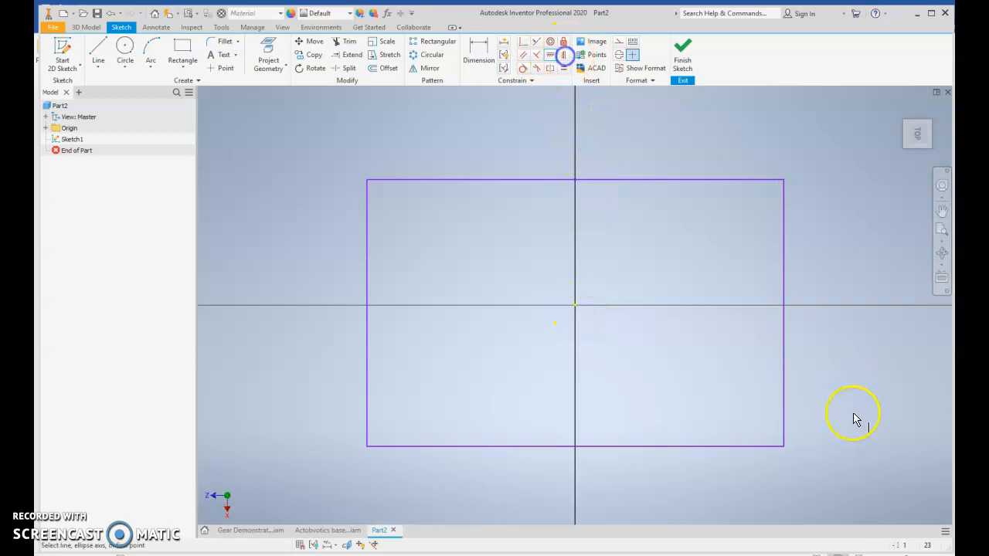
pyautogui.click(785, 314)
pyautogui.click(576, 312)
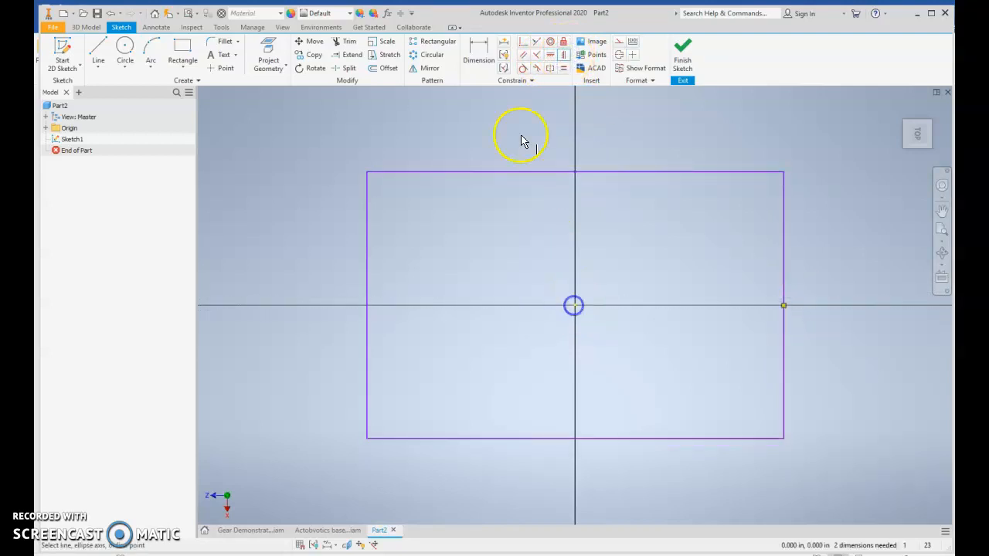
# Dimension the rectangle's width along the Z axis to 16.5 in.
pyautogui.click(479, 51)
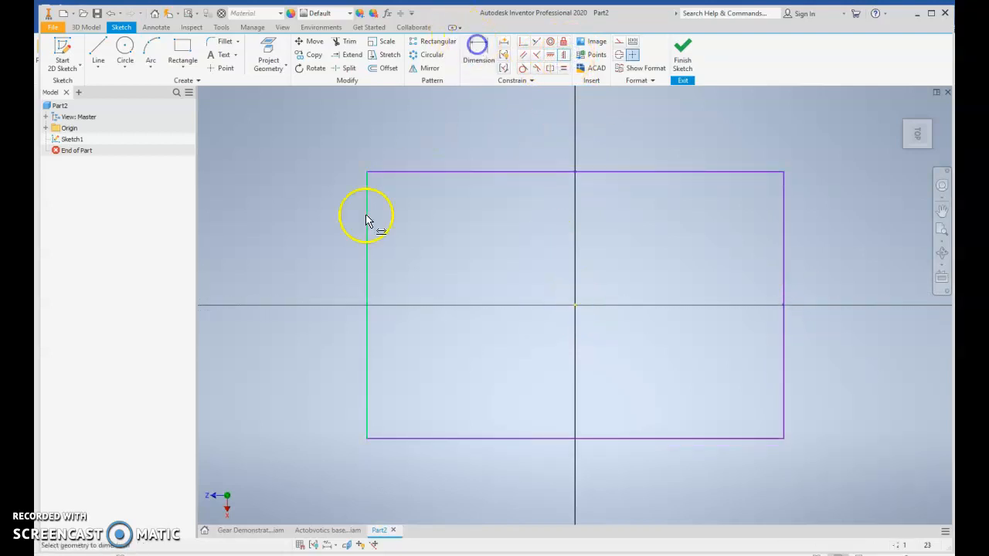
pyautogui.click(368, 275)
pyautogui.click(785, 293)
pyautogui.click(601, 140)
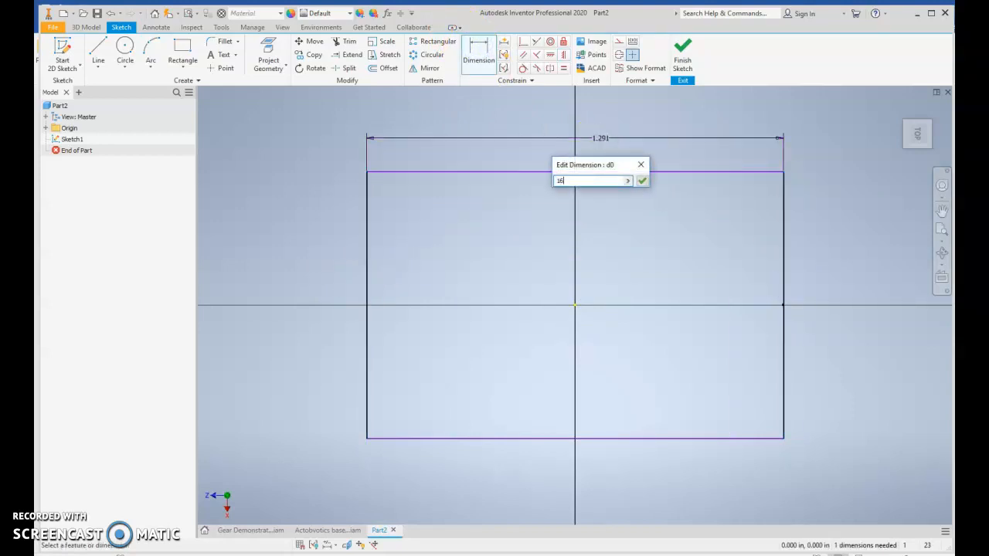
pyautogui.write('16.5')
pyautogui.click(643, 182)
# Dimension the rectangle's depth along the X axis to 13.5 in and finish the sketch.
pyautogui.click(686, 124)
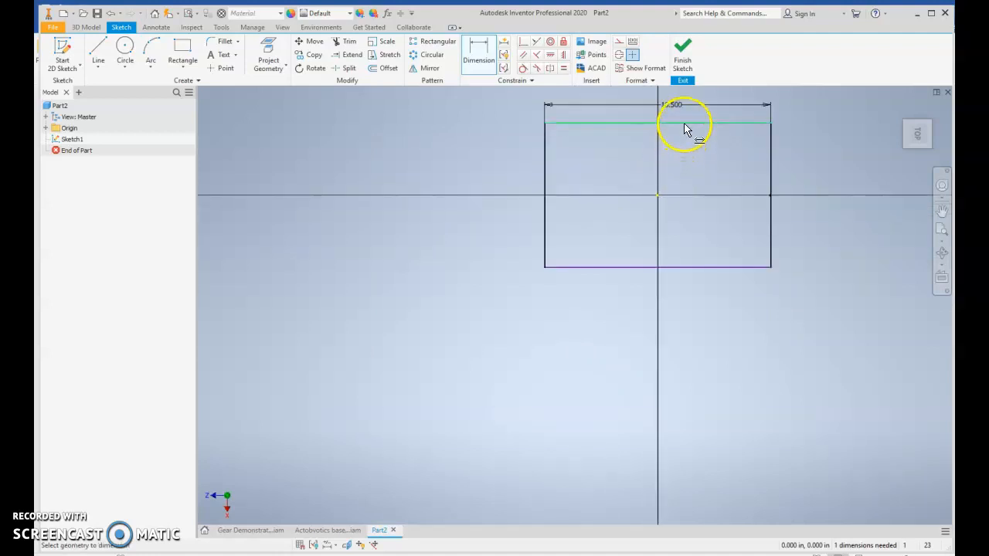
pyautogui.click(702, 267)
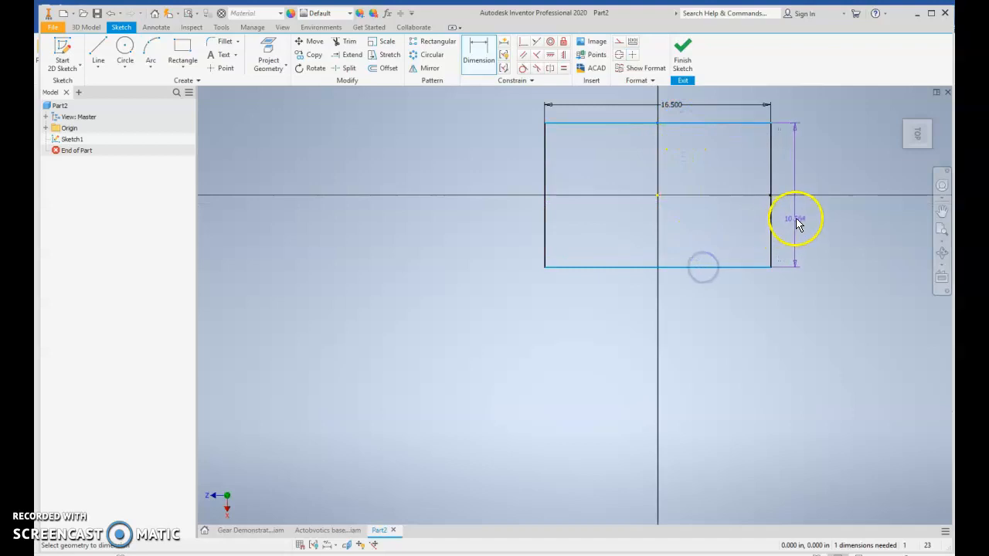
pyautogui.click(797, 221)
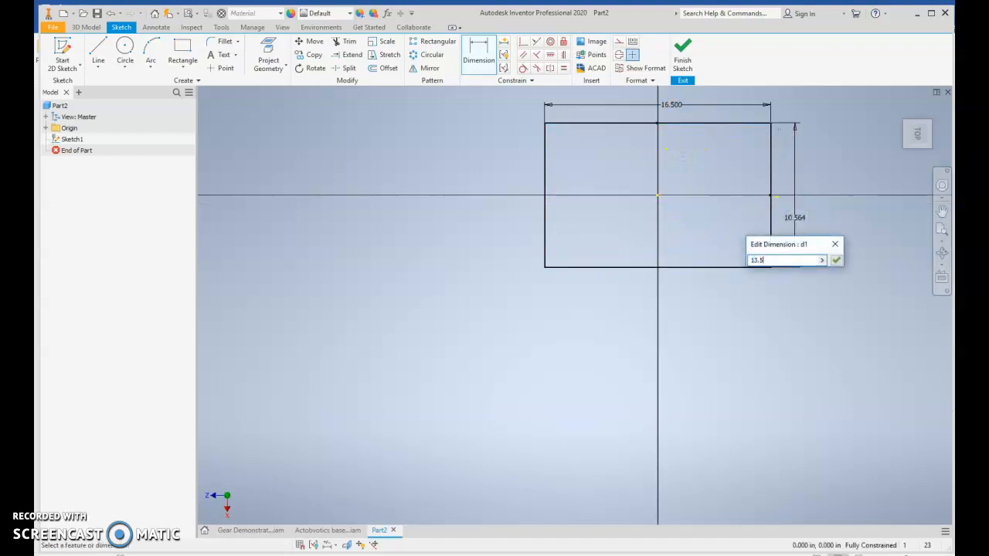
pyautogui.press('Return')
pyautogui.moveTo(696, 192); pyautogui.dragTo(540, 310, button='middle')
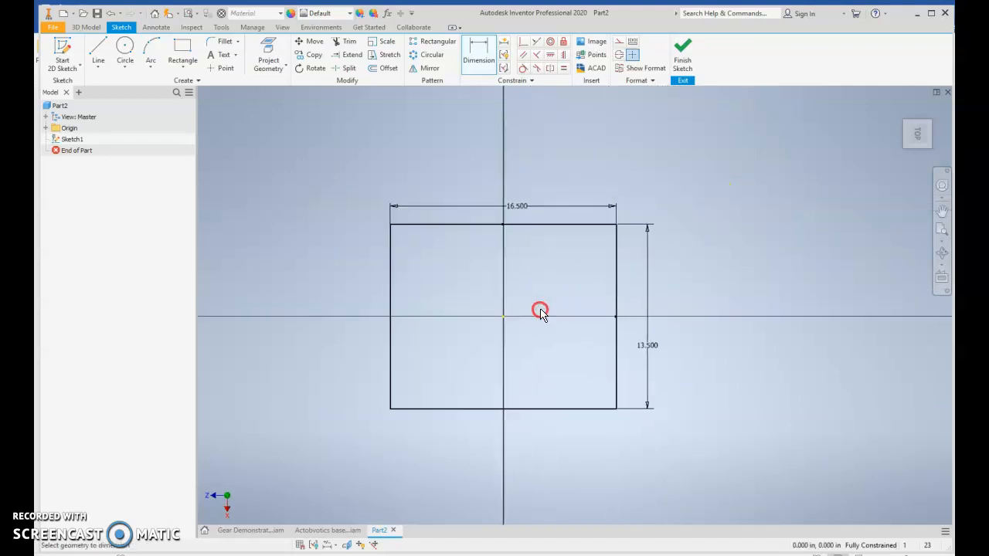
pyautogui.click(688, 58)
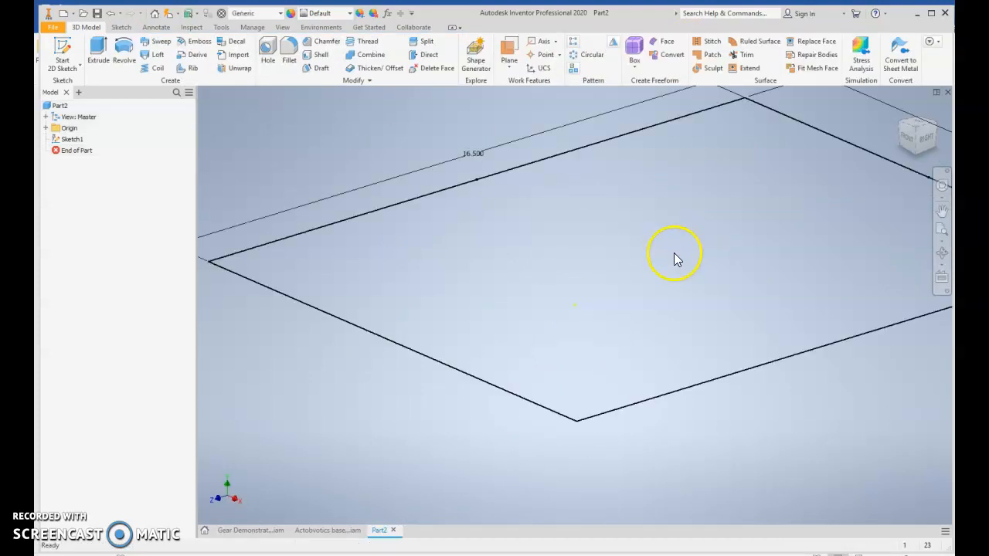
# Extrude the rectangle profile 0.1 in upward into a thin plate.
pyautogui.click(97, 48)
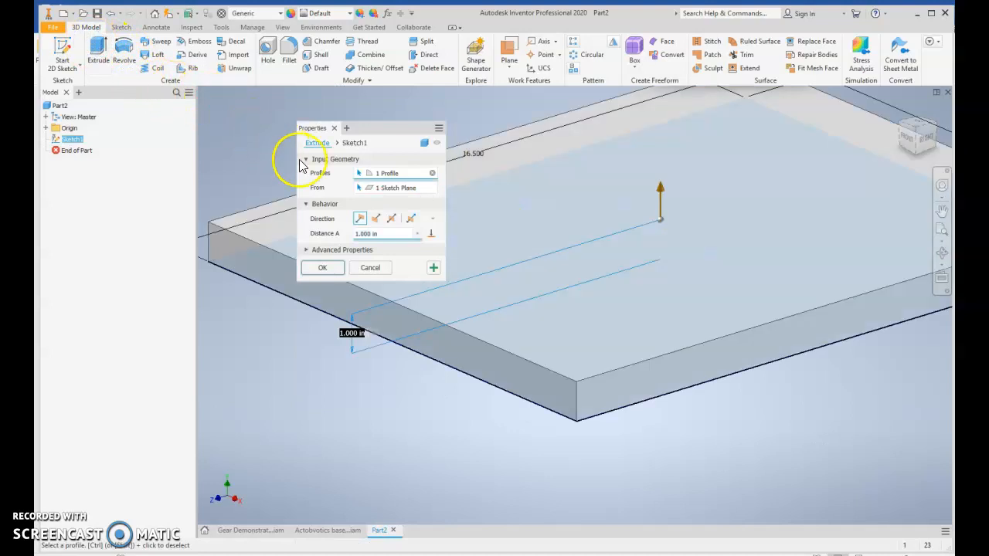
pyautogui.moveTo(390, 234); pyautogui.dragTo(282, 229)
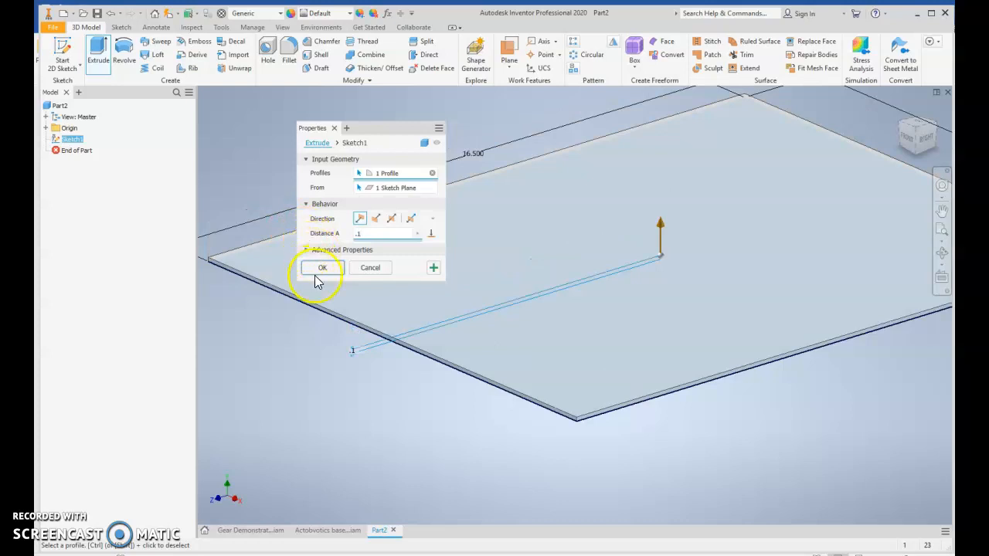
pyautogui.click(320, 269)
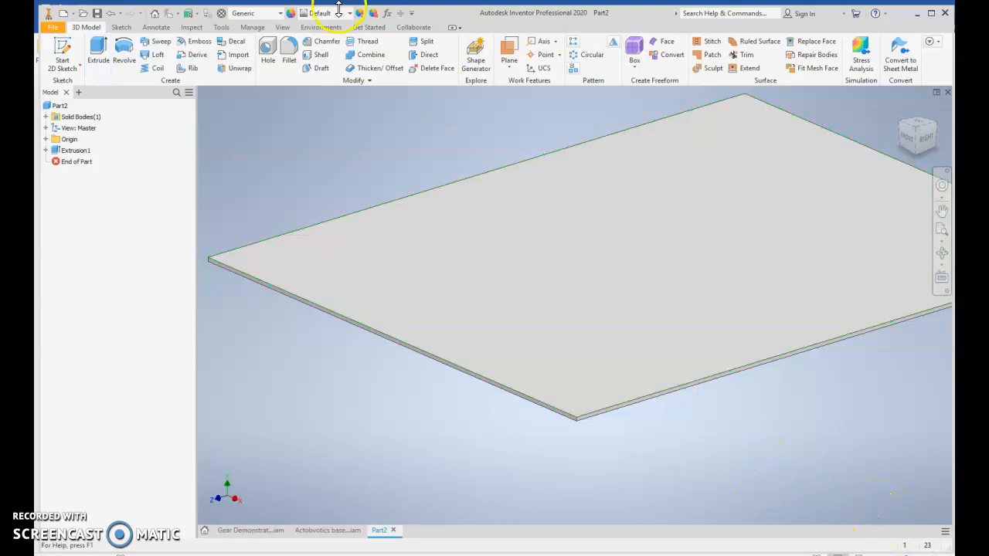
# Assign the Polycarbonate, Smoke material to the plate.
pyautogui.click(279, 15)
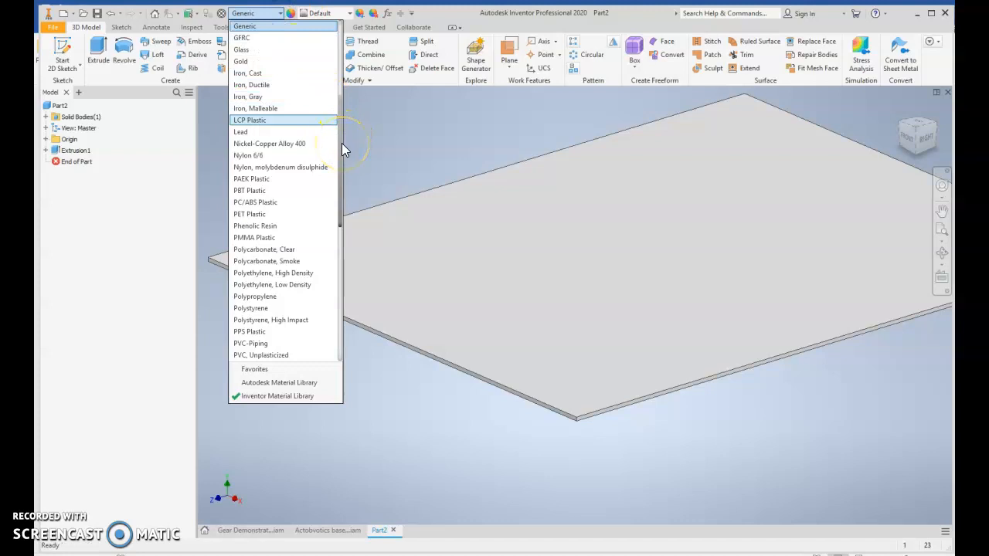
pyautogui.click(271, 262)
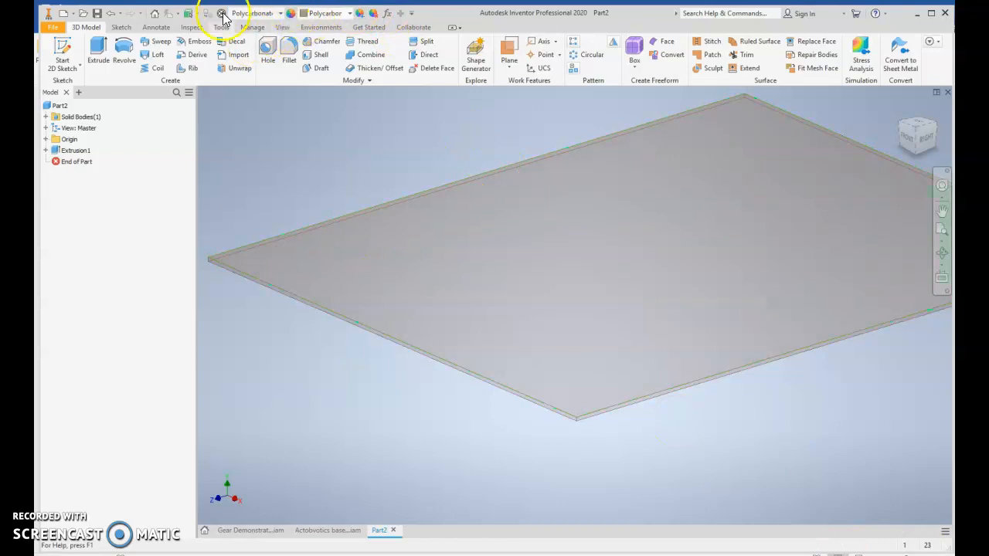
pyautogui.click(283, 16)
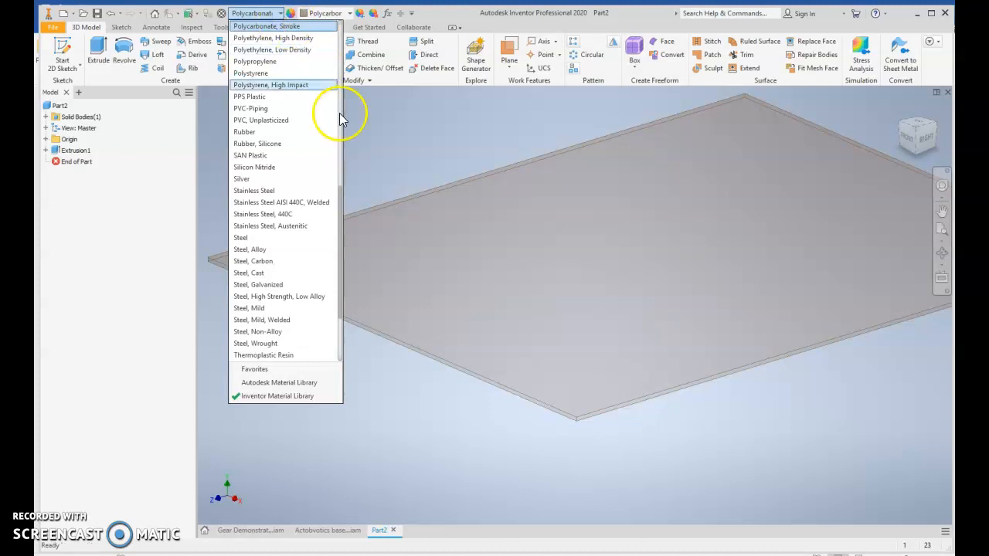
pyautogui.click(362, 139)
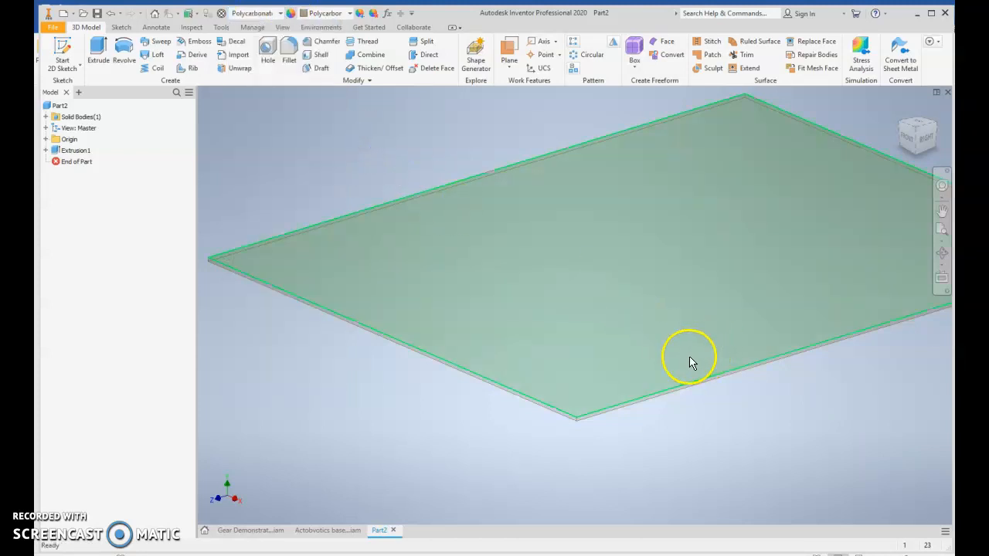
# Save the part as Top Plate in the Assembly folder.
pyautogui.click(49, 28)
pyautogui.click(82, 121)
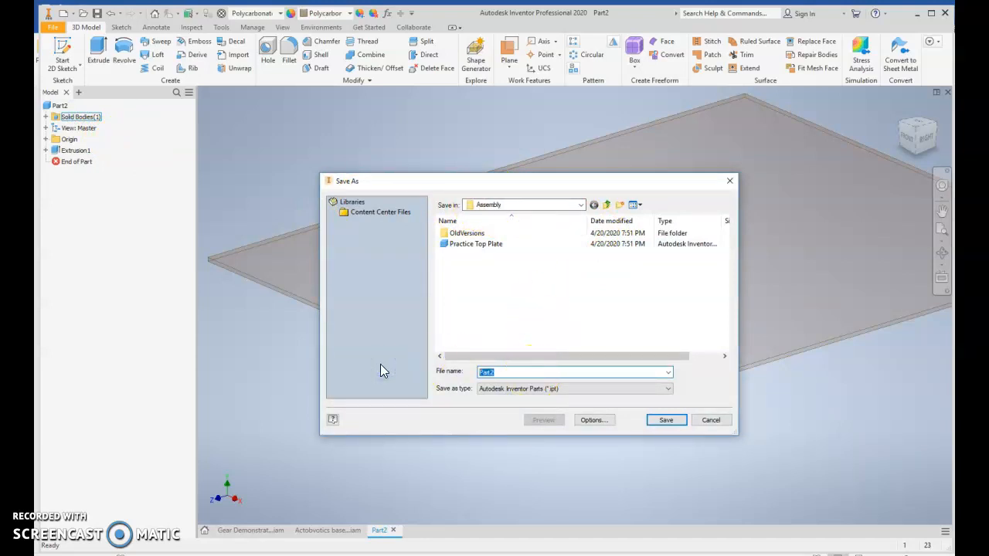
pyautogui.write('Top Plate')
pyautogui.click(653, 419)
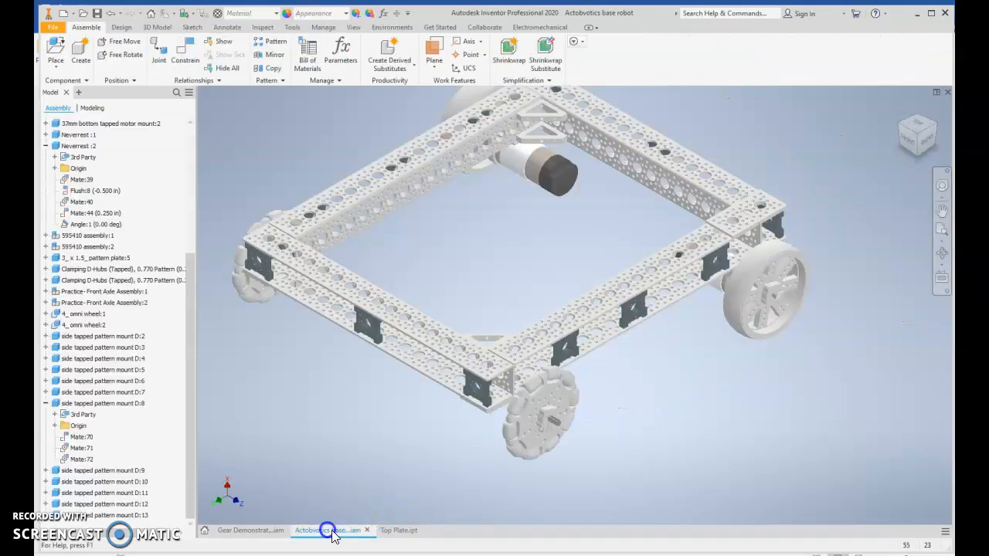
# Place one Top Plate component beside the frame in the Actobvotics base robot assembly.
pyautogui.click(327, 531)
pyautogui.click(56, 54)
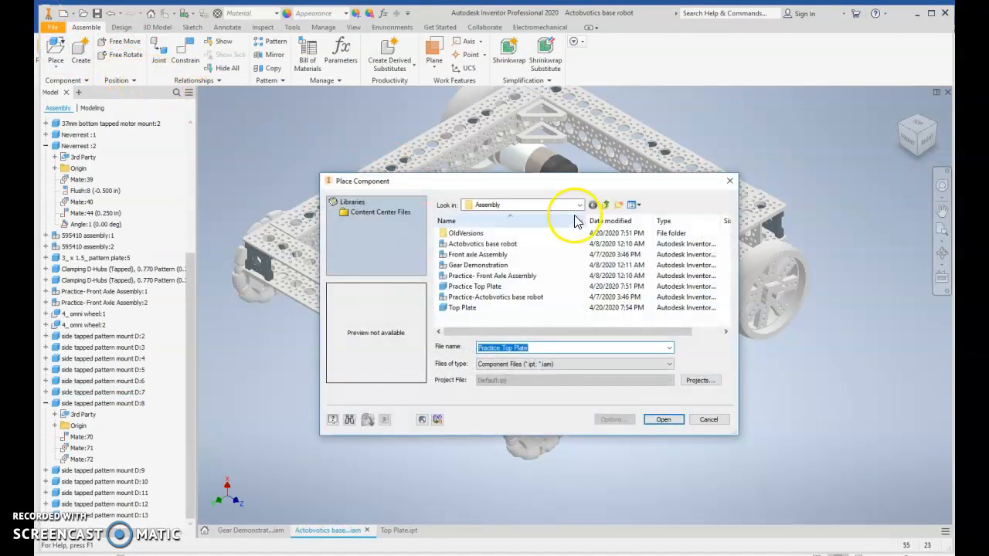
pyautogui.doubleClick(462, 308)
pyautogui.moveTo(794, 207); pyautogui.dragTo(683, 307, button='middle')
pyautogui.click(756, 207)
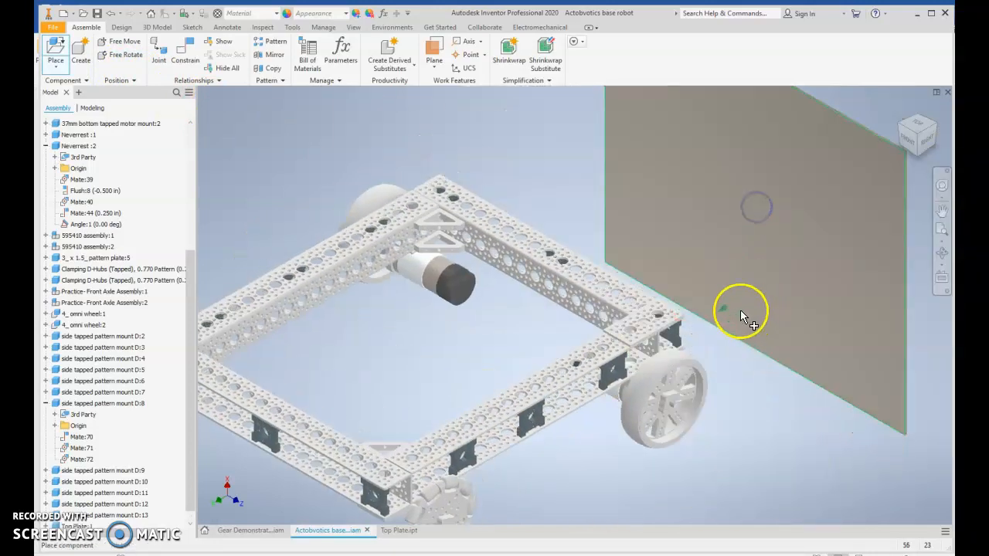
# Mate the Top Plate's large face to the top face of the frame channel with a 0.000 in offset.
pyautogui.press('Escape')
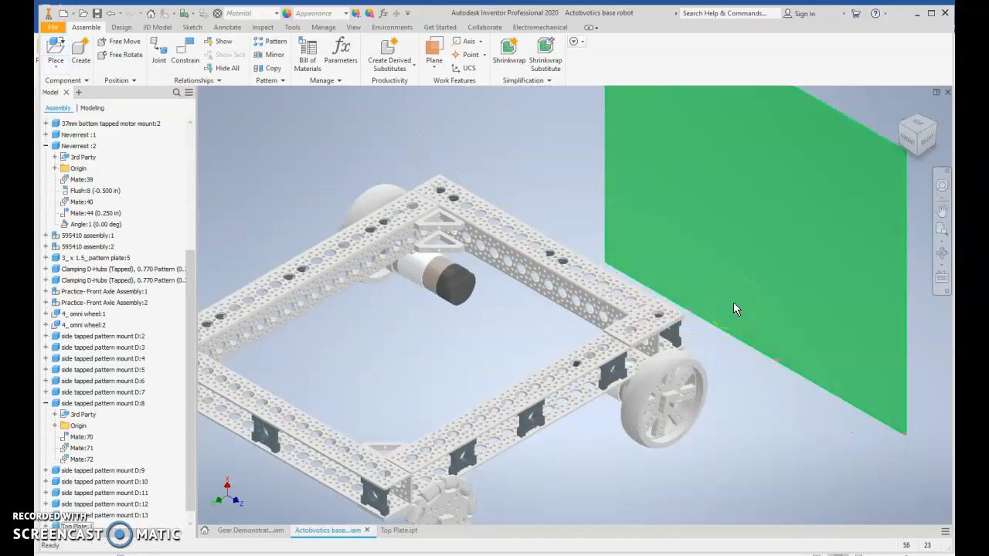
pyautogui.press('c')
pyautogui.click(764, 184)
pyautogui.scroll(-5, 607, 287)
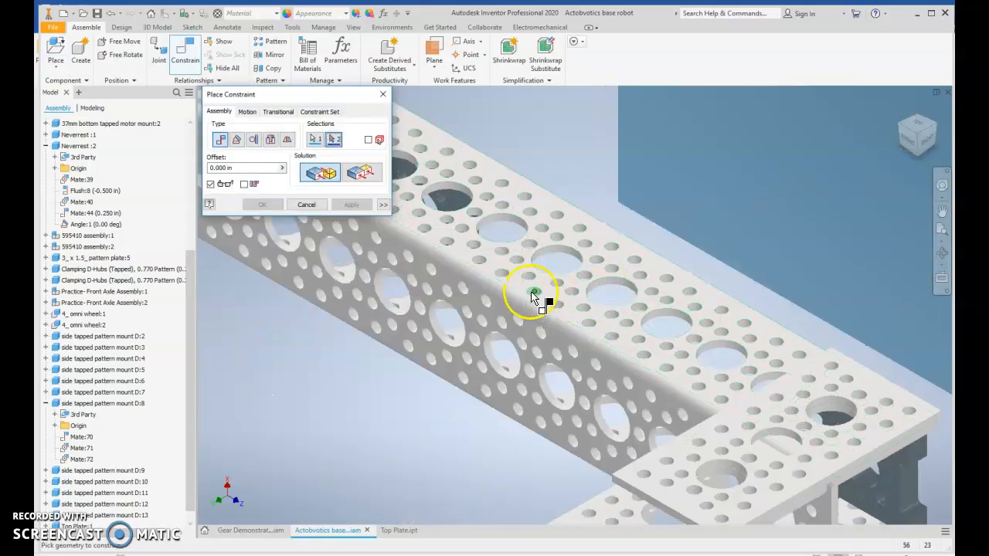
pyautogui.click(515, 279)
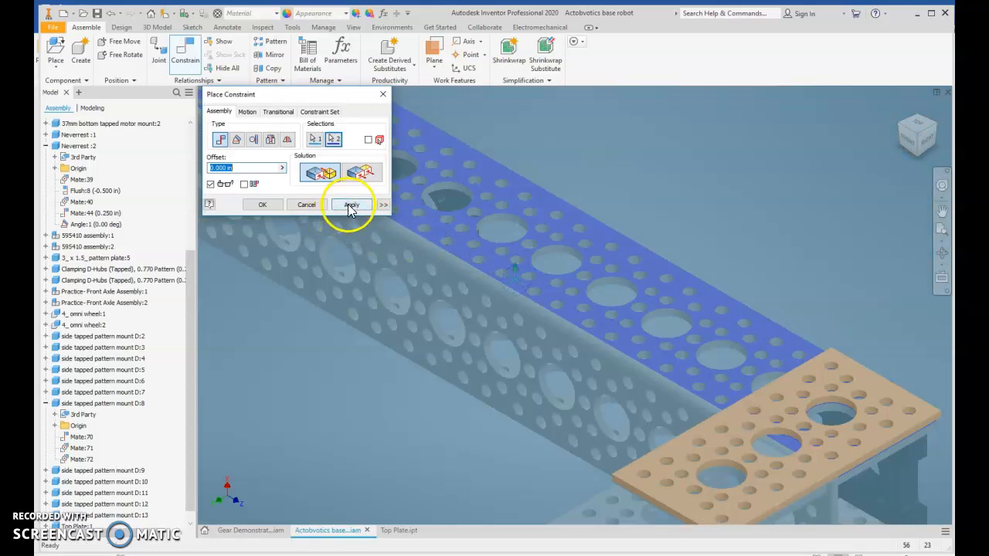
pyautogui.click(350, 207)
# Constrain an edge face of the Top Plate flush with the front outer edge of the frame.
pyautogui.scroll(8, 578, 263)
pyautogui.scroll(-6, 677, 316)
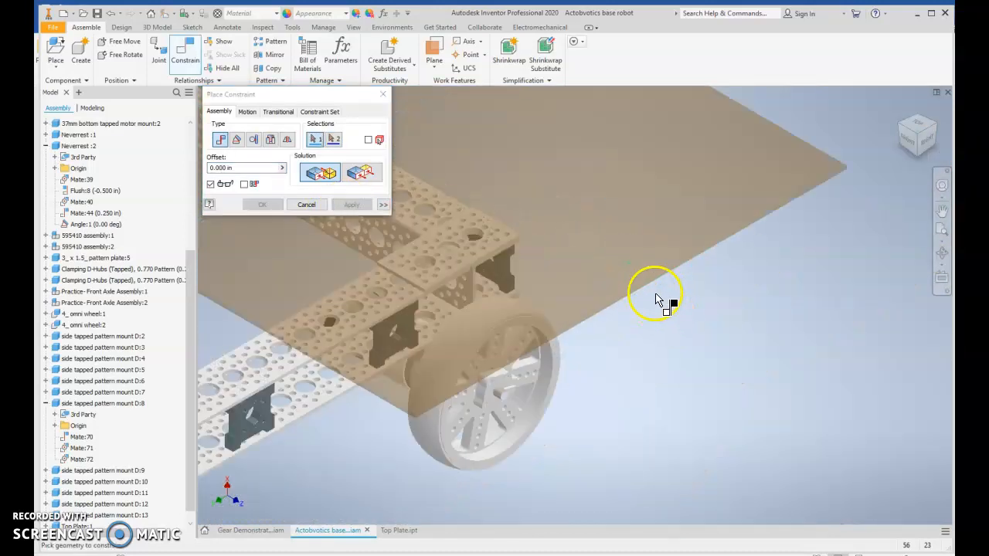
pyautogui.click(610, 283)
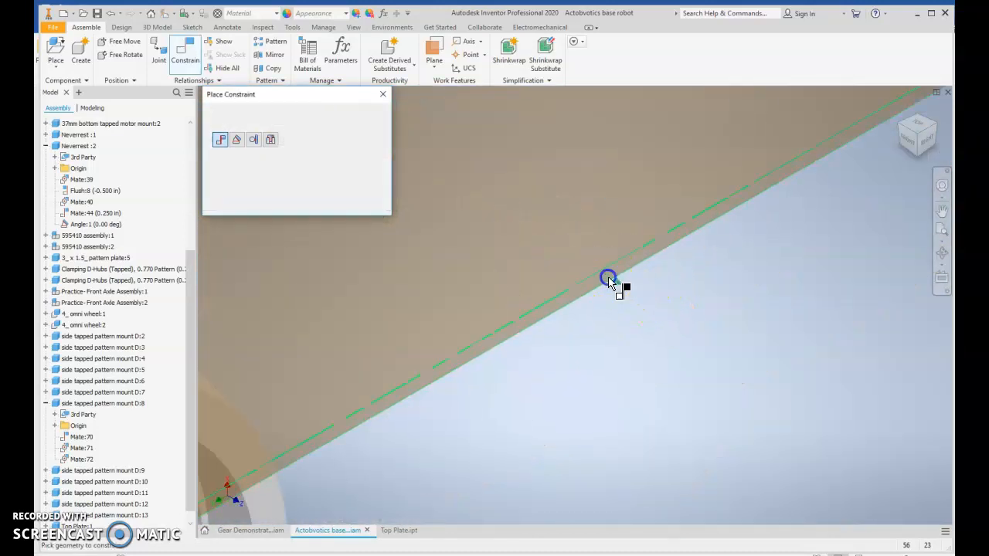
pyautogui.scroll(8, 612, 317)
pyautogui.moveTo(366, 331); pyautogui.dragTo(515, 200, button='middle')
pyautogui.scroll(-10, 533, 220)
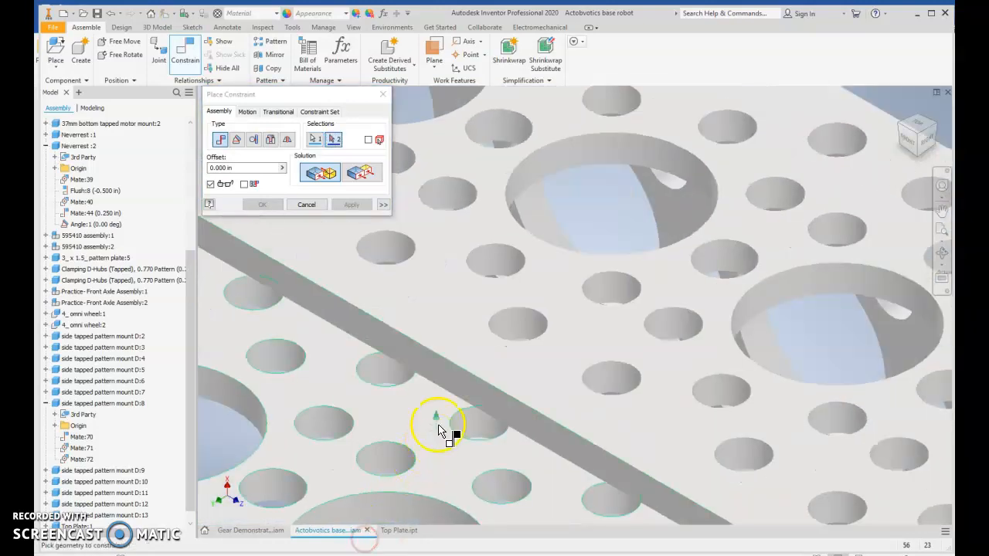
pyautogui.click(457, 388)
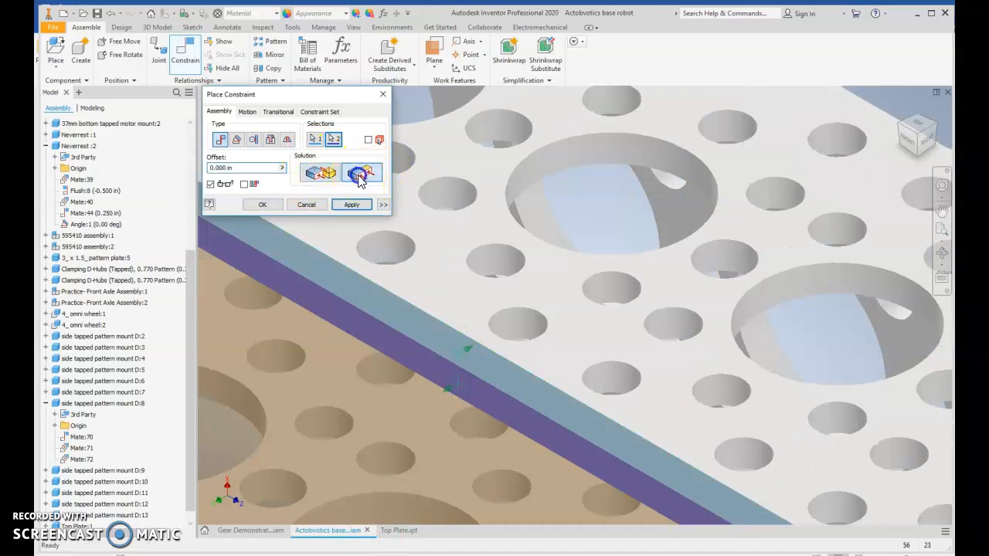
pyautogui.click(361, 173)
pyautogui.click(351, 206)
# Constrain the adjacent edge face of the Top Plate flush with the right outer side of the frame and finish constraining.
pyautogui.scroll(10, 650, 310)
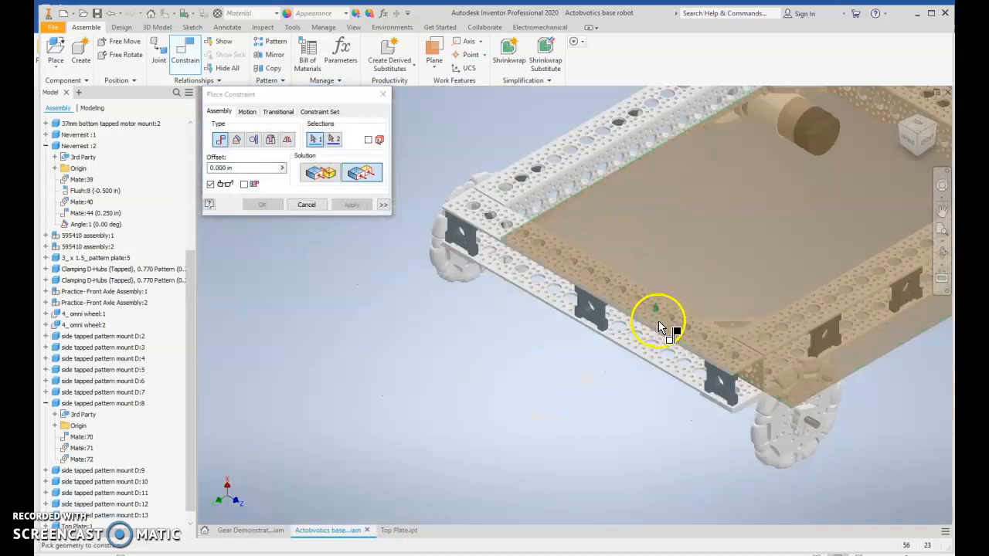
pyautogui.moveTo(470, 302); pyautogui.dragTo(686, 464, button='middle')
pyautogui.scroll(-8, 663, 353)
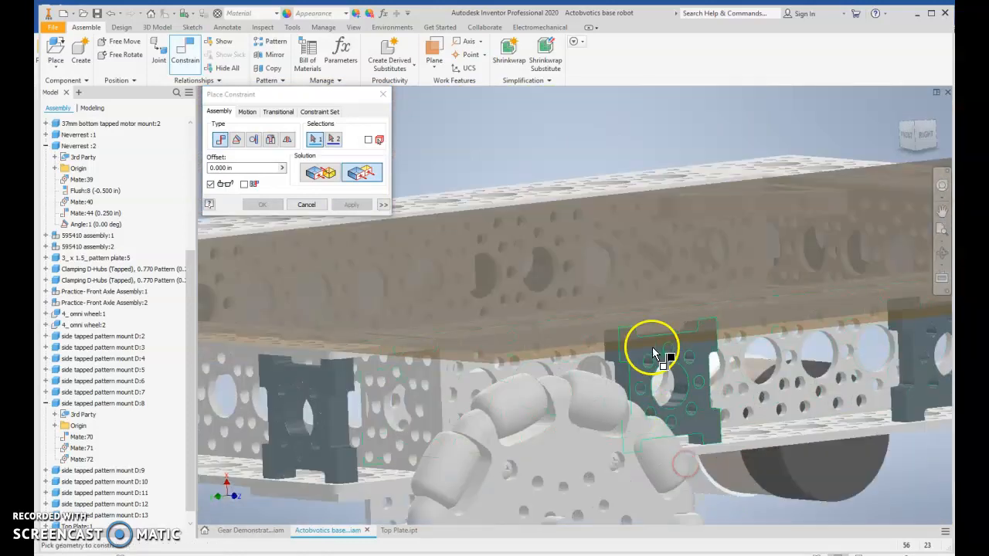
pyautogui.click(620, 360)
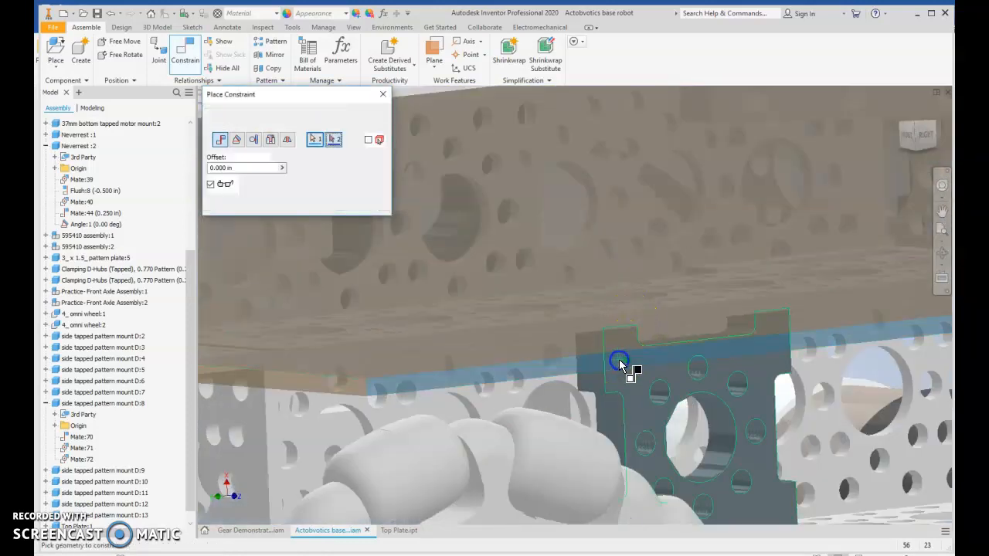
pyautogui.moveTo(338, 398); pyautogui.dragTo(619, 343, button='middle')
pyautogui.keyDown('shift'); pyautogui.moveTo(616, 389); pyautogui.dragTo(651, 536, button='middle'); pyautogui.keyUp('shift')
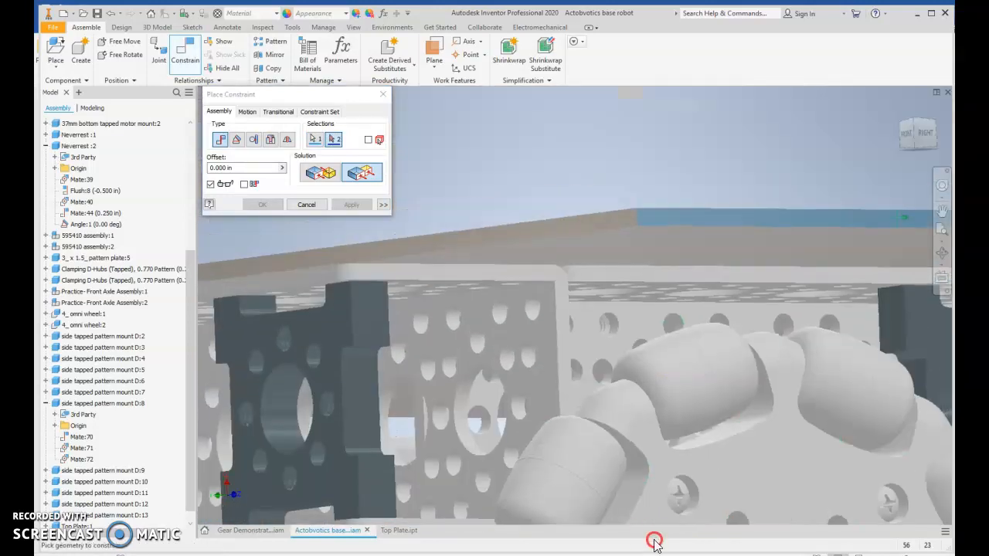
pyautogui.click(629, 277)
pyautogui.click(347, 205)
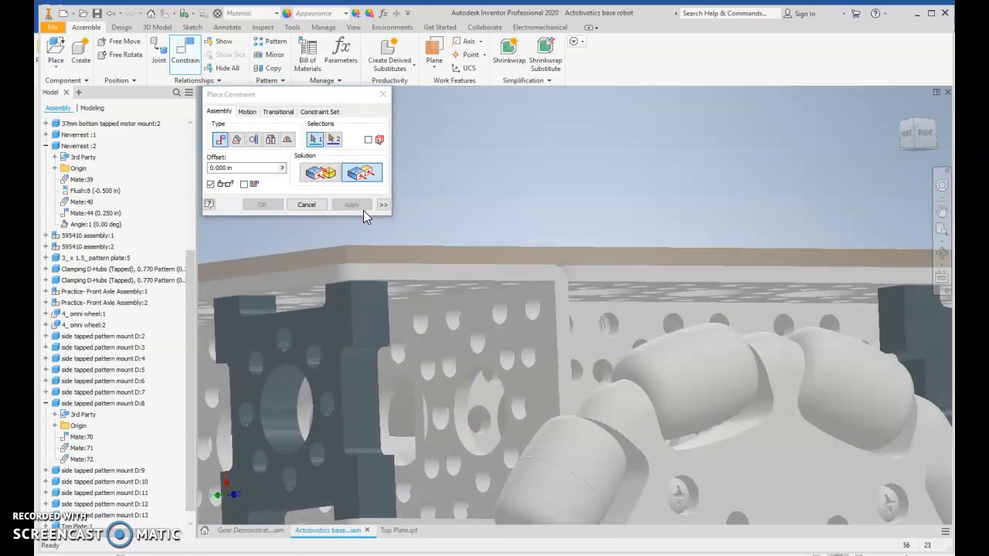
pyautogui.press('F6')
pyautogui.moveTo(611, 379); pyautogui.dragTo(745, 477, button='middle')
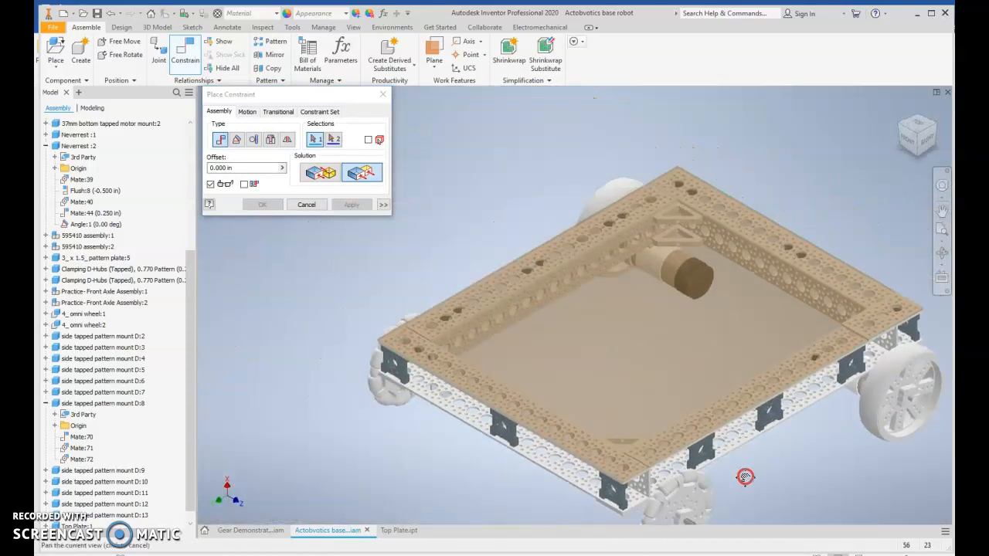
pyautogui.scroll(3, 749, 483)
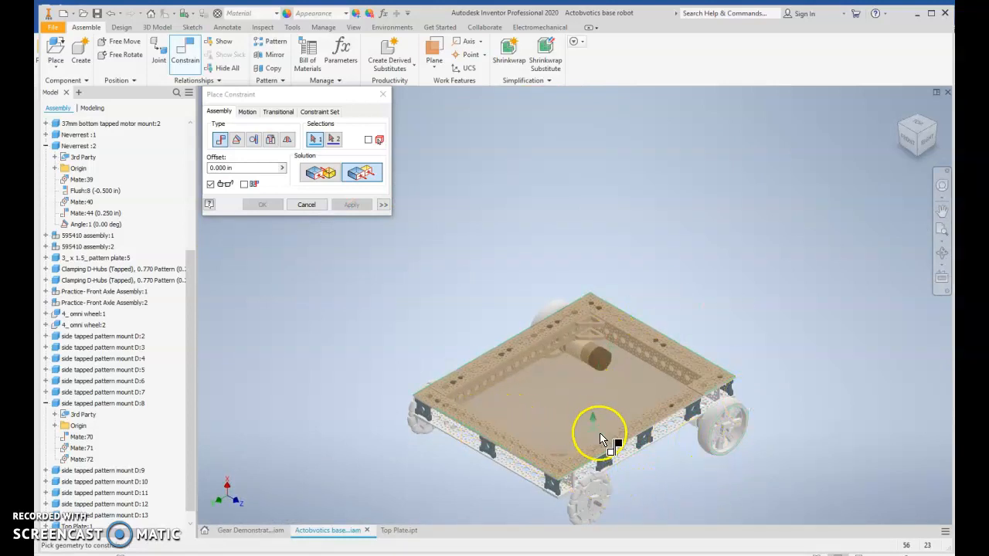
pyautogui.click(382, 93)
# Examine how the Top Plate fits over the frame channels and the corner pattern plate above the wheel.
pyautogui.moveTo(864, 366); pyautogui.dragTo(610, 315, button='middle')
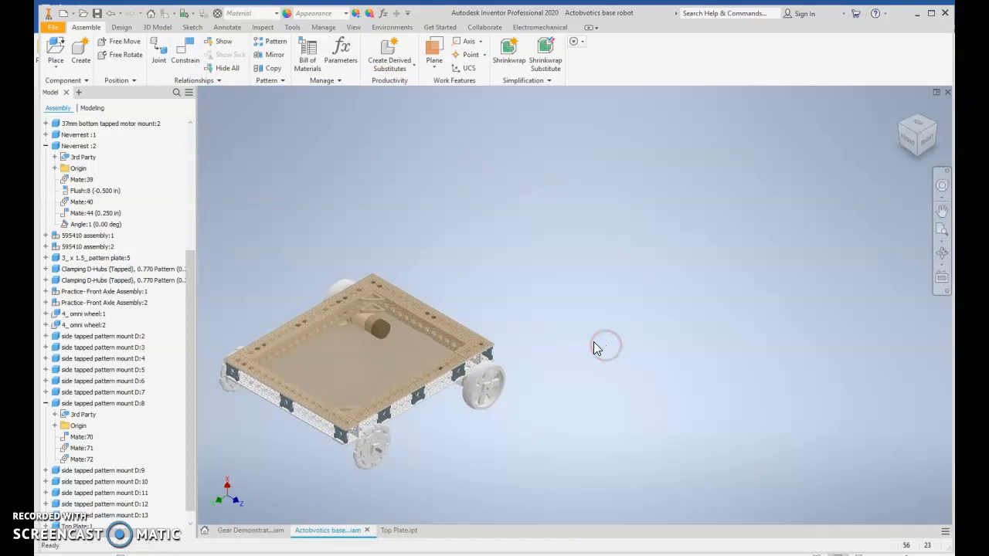
pyautogui.scroll(3, 466, 359)
pyautogui.moveTo(465, 357); pyautogui.dragTo(746, 350, button='middle')
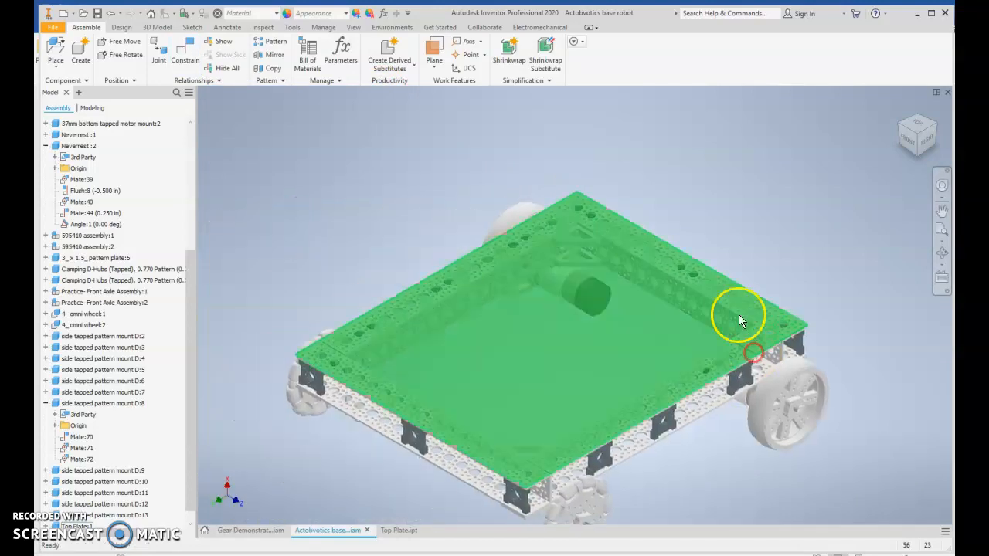
pyautogui.click(614, 304)
pyautogui.moveTo(690, 375); pyautogui.dragTo(435, 398, button='middle')
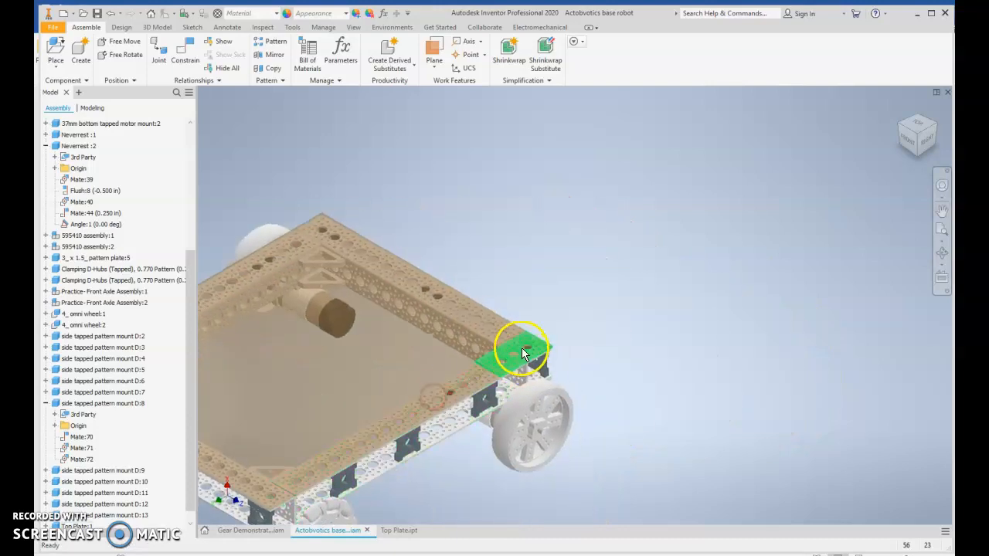
pyautogui.scroll(4, 514, 379)
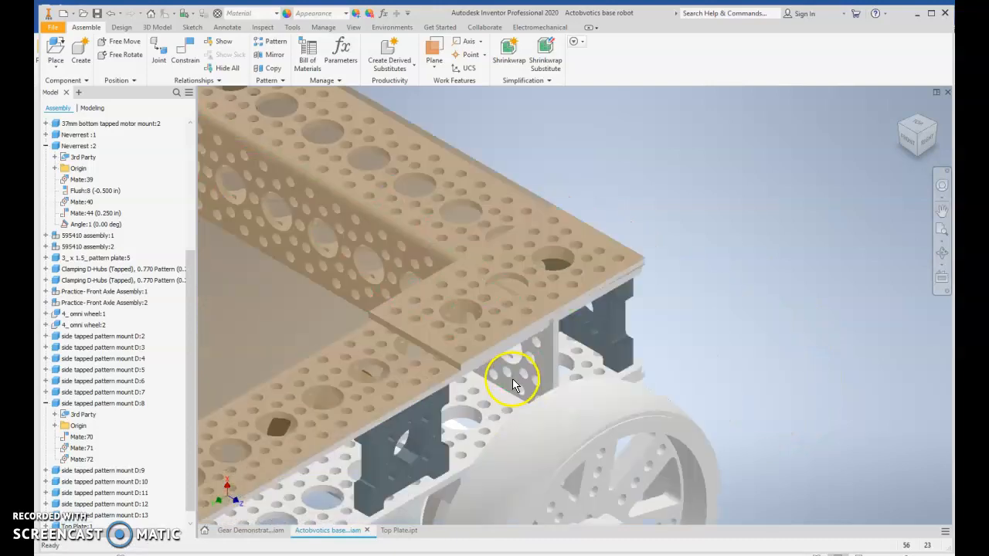
pyautogui.scroll(2, 468, 361)
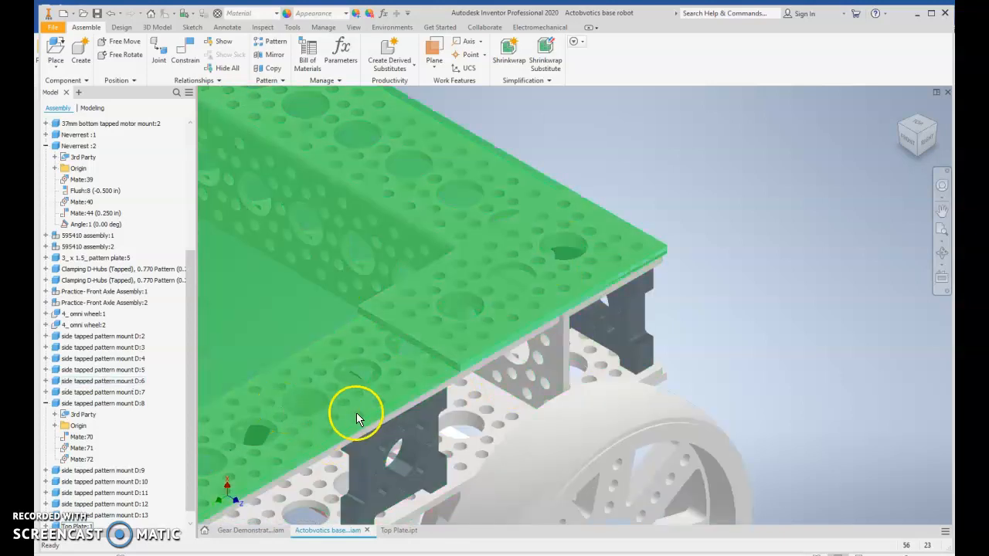
pyautogui.keyDown('shift'); pyautogui.moveTo(545, 437); pyautogui.dragTo(534, 411, button='middle'); pyautogui.keyUp('shift')
pyautogui.moveTo(551, 467); pyautogui.dragTo(533, 409, button='middle')
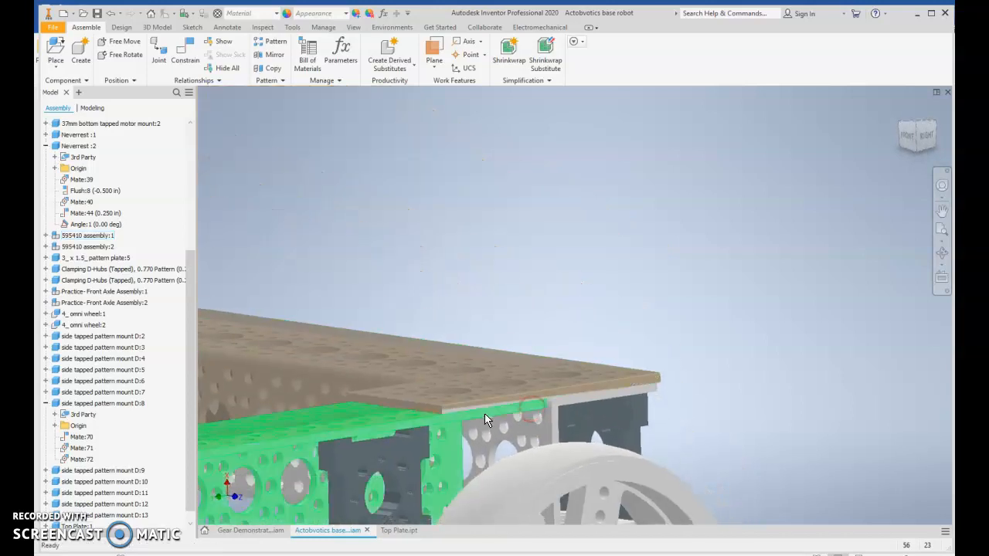
pyautogui.scroll(-4, 469, 413)
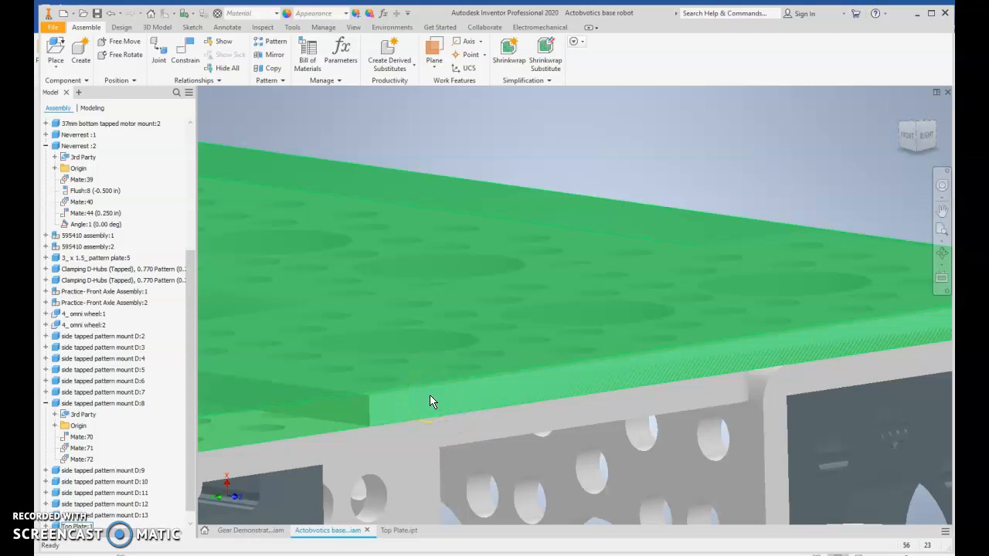
pyautogui.scroll(4, 446, 398)
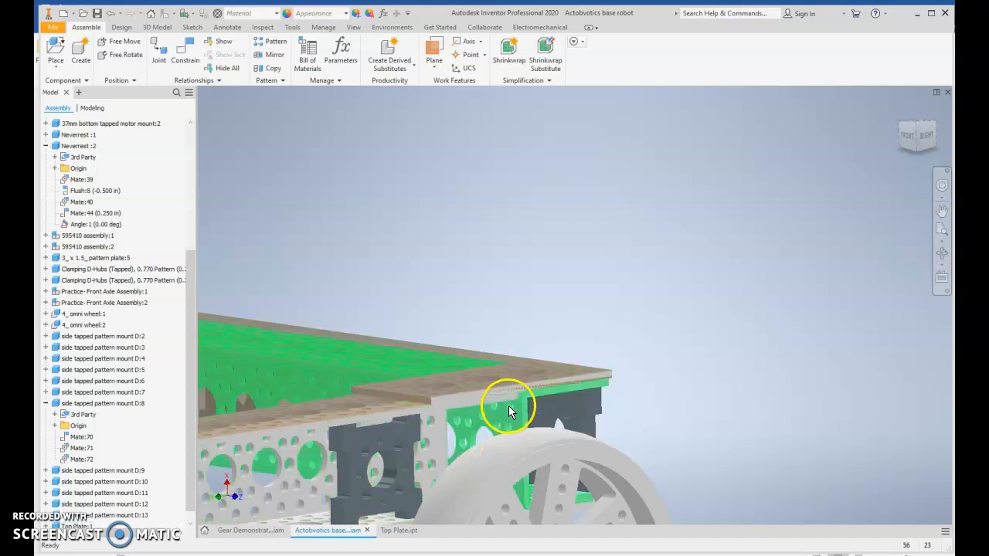
pyautogui.moveTo(353, 391); pyautogui.dragTo(718, 419, button='middle')
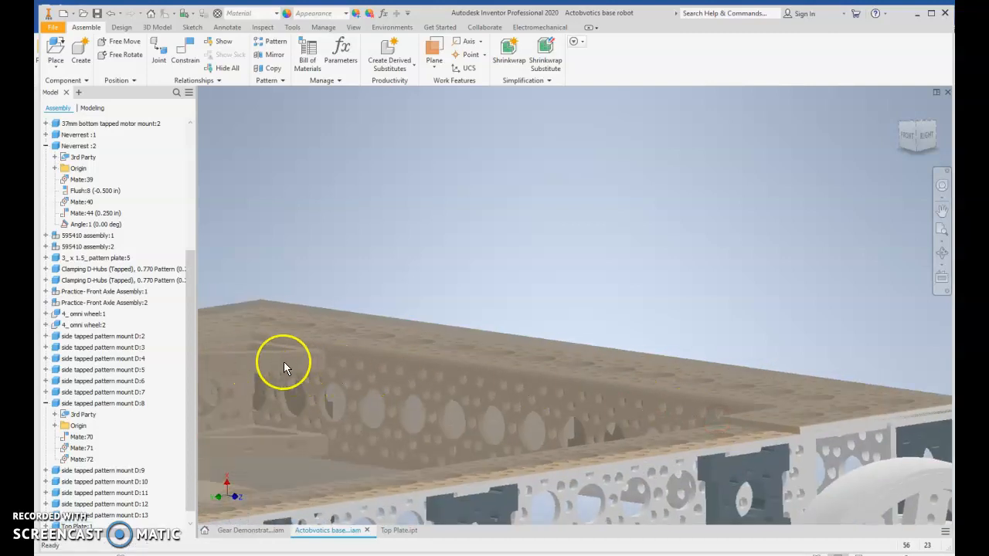
pyautogui.scroll(5, 657, 449)
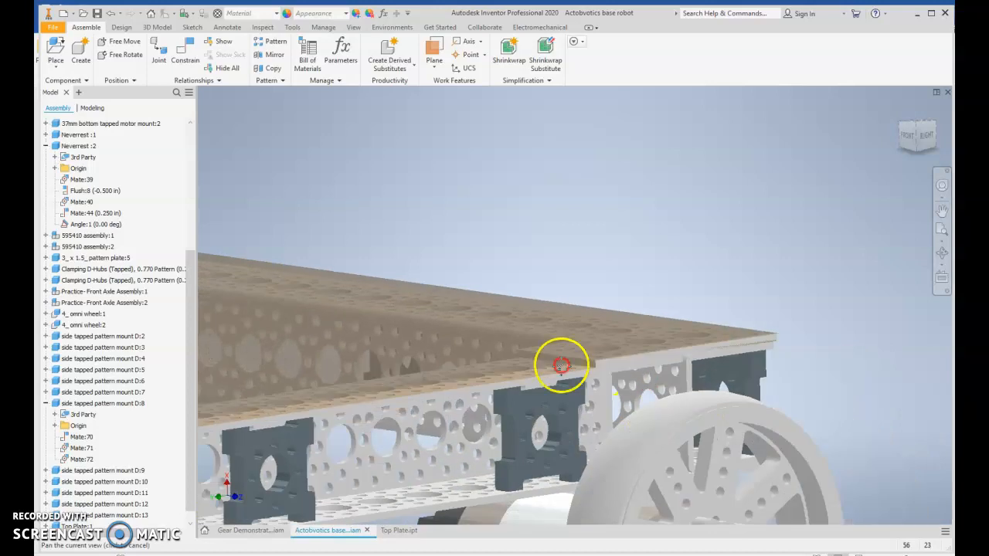
pyautogui.keyDown('shift'); pyautogui.moveTo(544, 337); pyautogui.dragTo(576, 356, button='middle'); pyautogui.keyUp('shift')
pyautogui.moveTo(570, 145); pyautogui.dragTo(584, 263, button='middle')
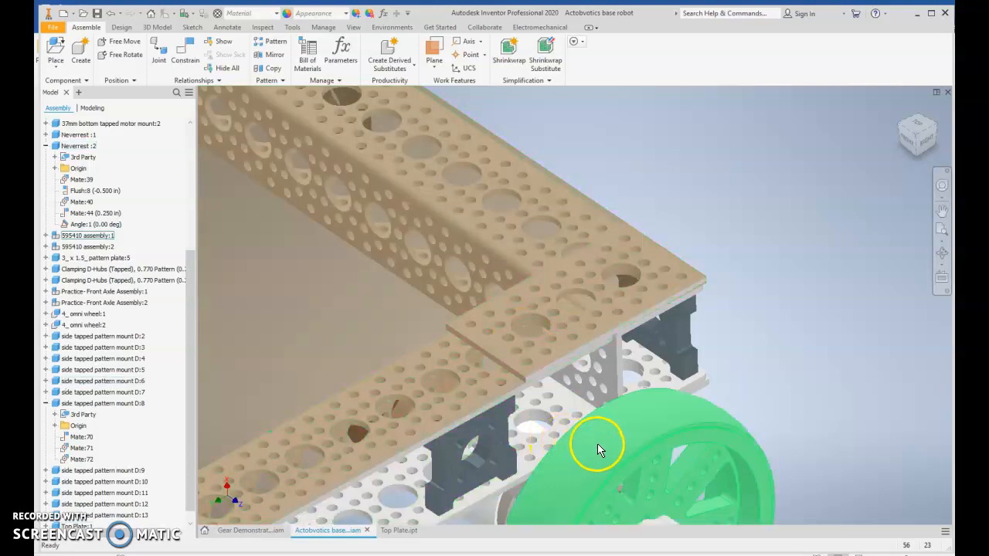
# Measure the corner pattern plate's inner end edge and its distance to the opposite outer edge of the Top Plate.
pyautogui.press('m')
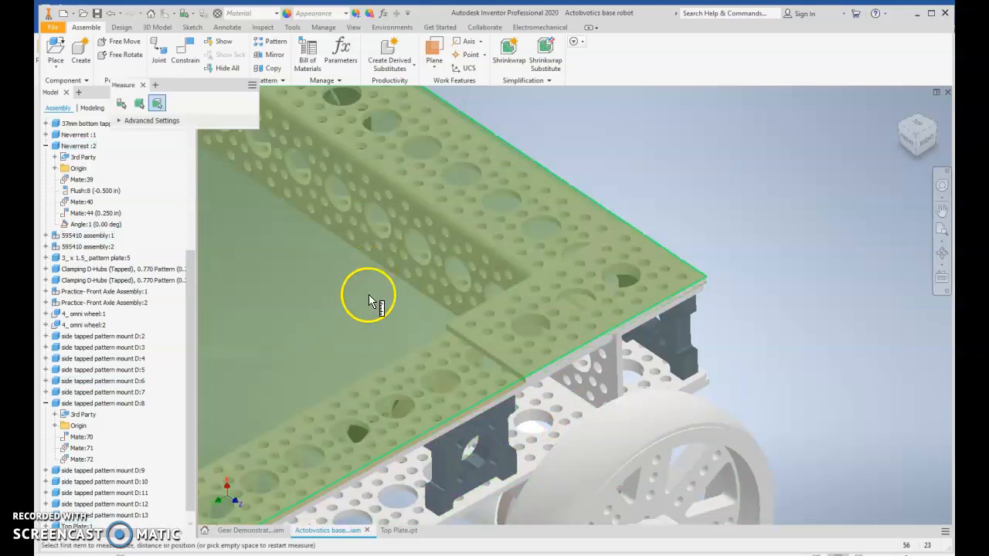
pyautogui.click(481, 348)
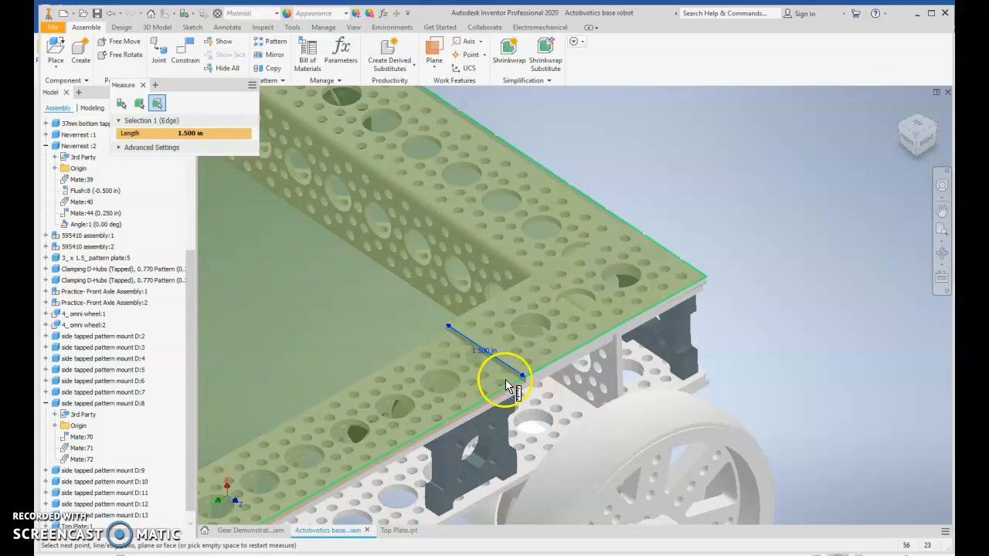
pyautogui.click(684, 265)
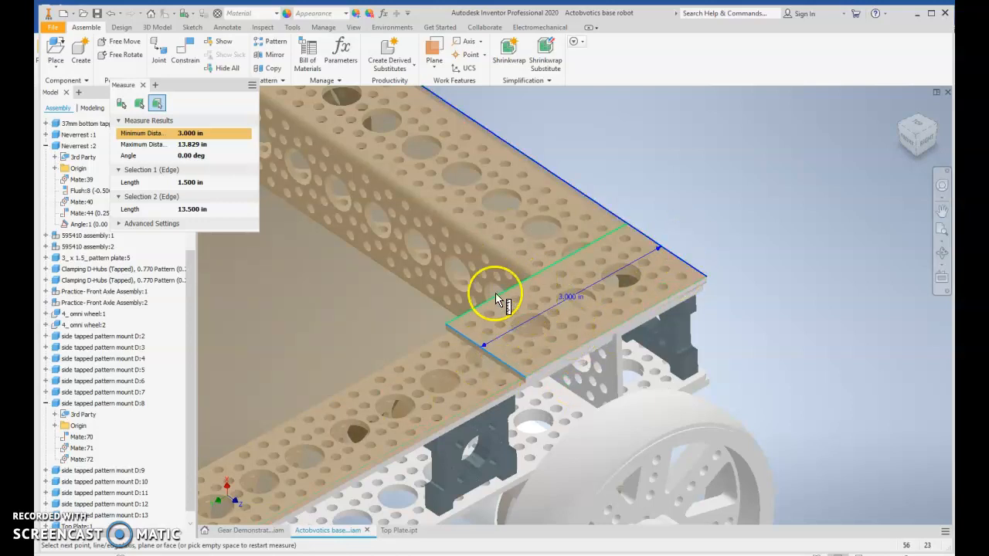
# In the Top Plate part, start a sketch on the plate's large face and draw a rectangle from one corner.
pyautogui.click(397, 531)
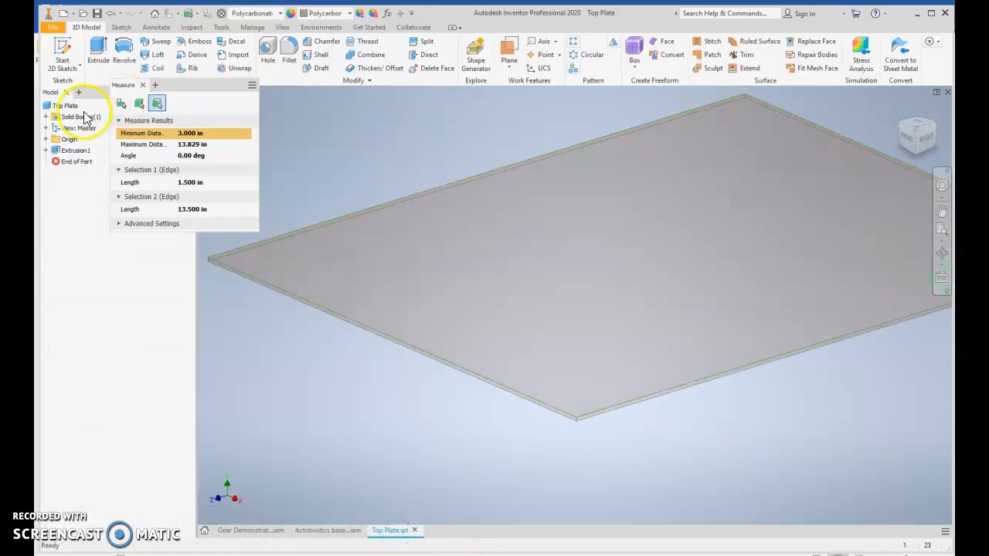
pyautogui.click(60, 48)
pyautogui.click(614, 294)
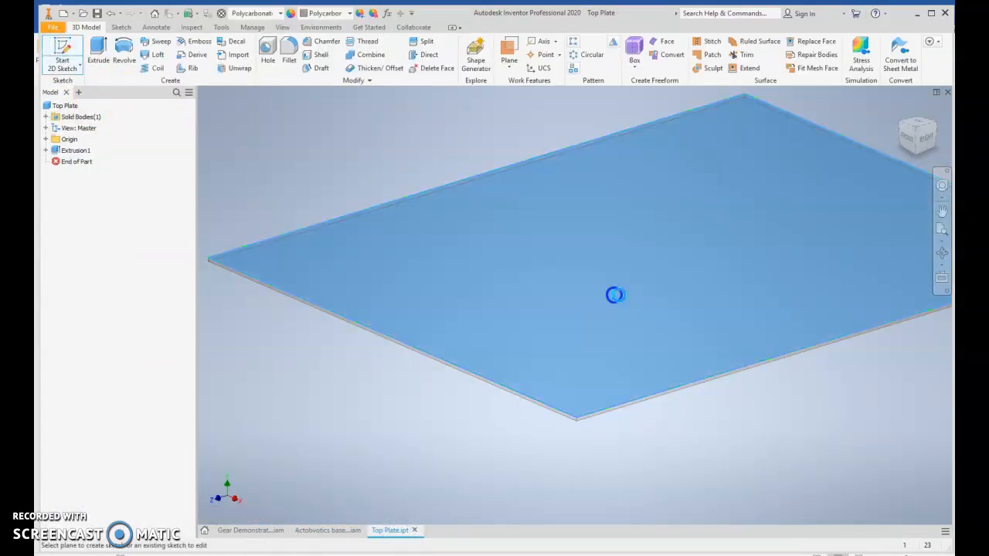
pyautogui.click(183, 50)
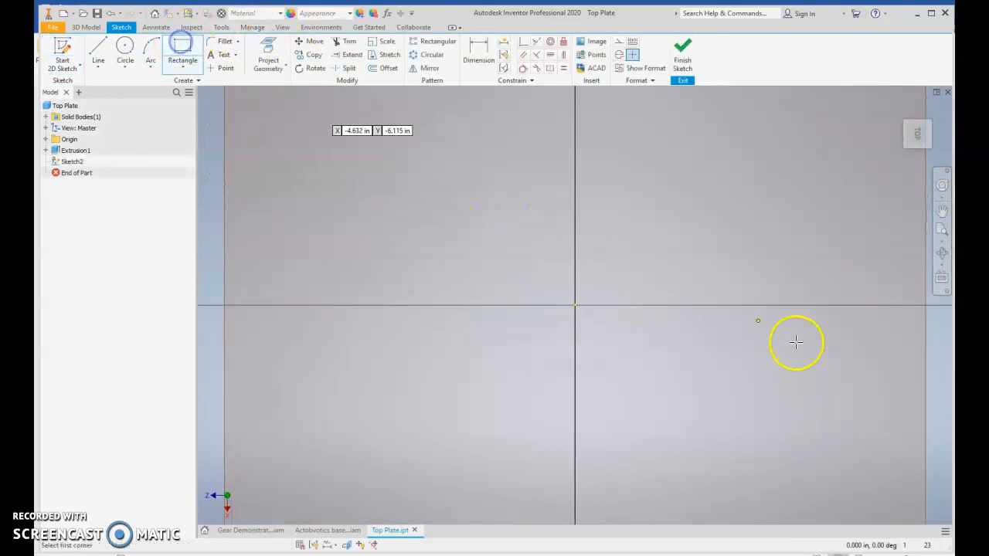
pyautogui.click(669, 440)
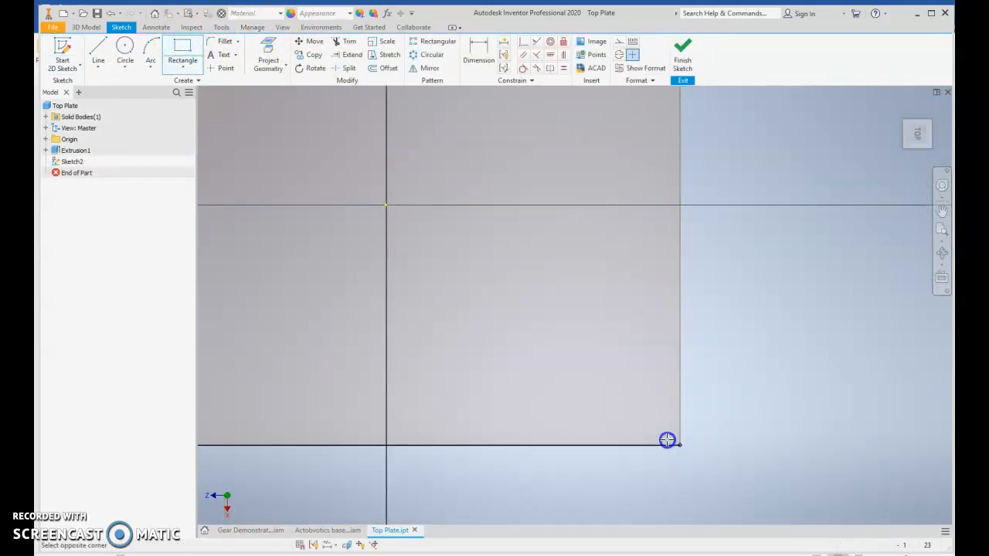
pyautogui.click(587, 393)
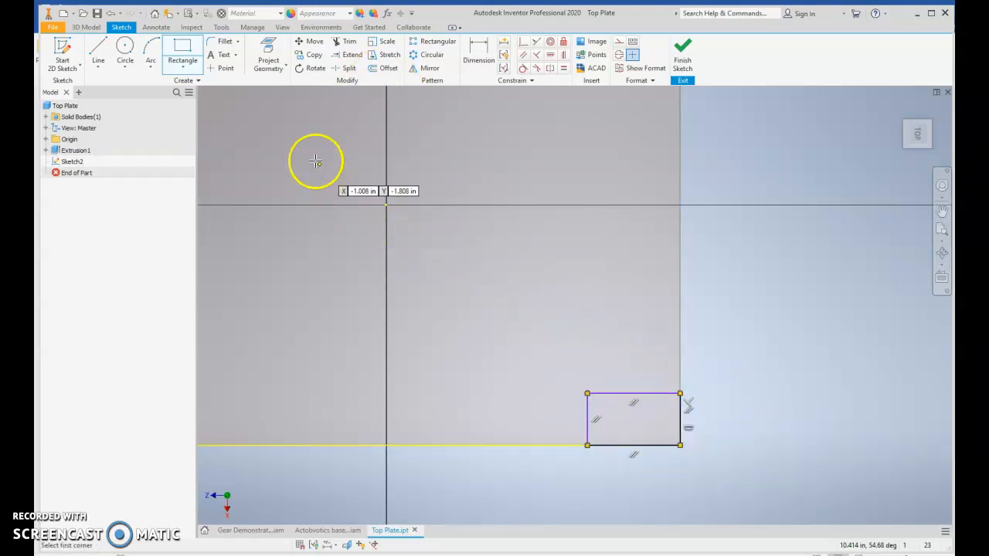
# Dimension the corner rectangle's longer side as 3 in.
pyautogui.click(478, 47)
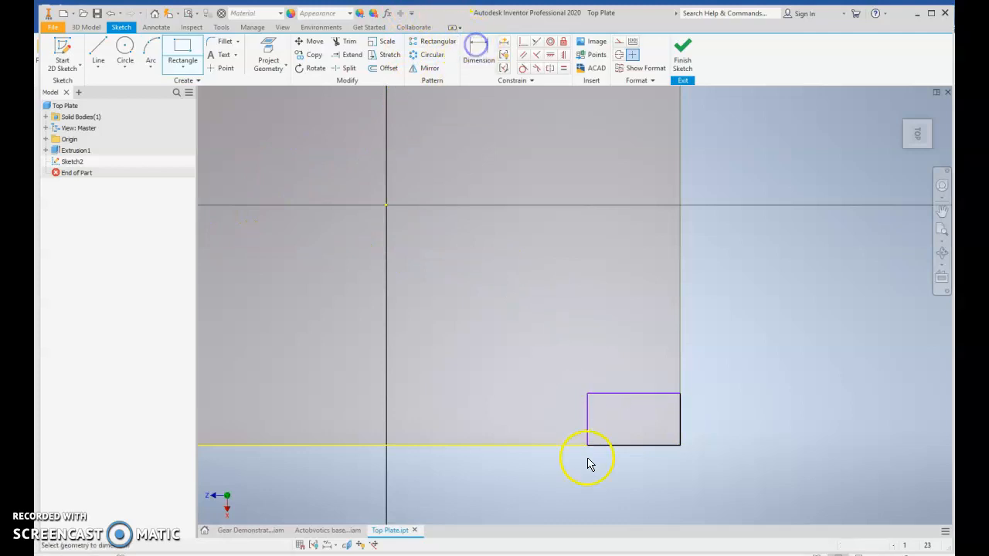
pyautogui.click(588, 423)
pyautogui.click(644, 369)
pyautogui.click(646, 380)
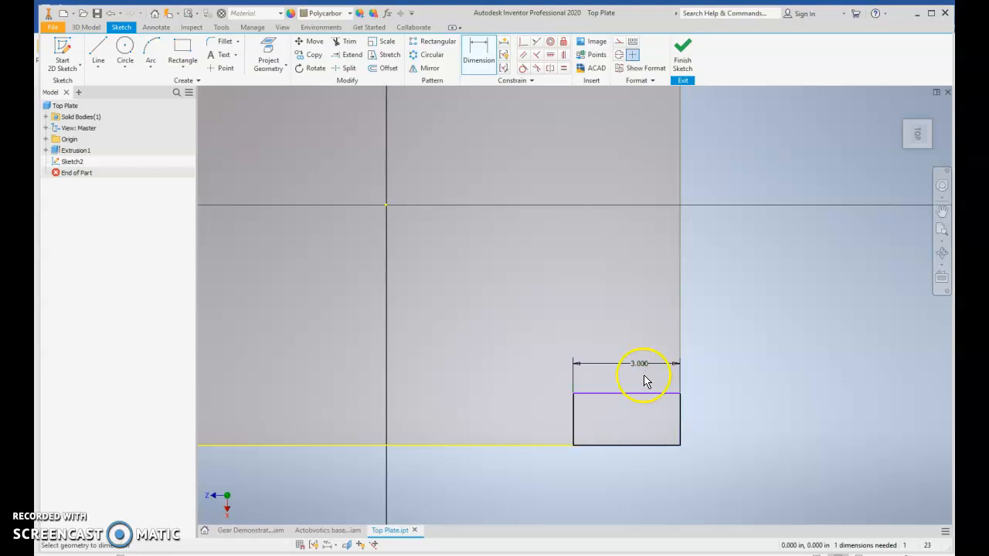
# Dimension the corner rectangle's shorter side as 1.5 in and finish the sketch.
pyautogui.click(644, 393)
pyautogui.click(649, 446)
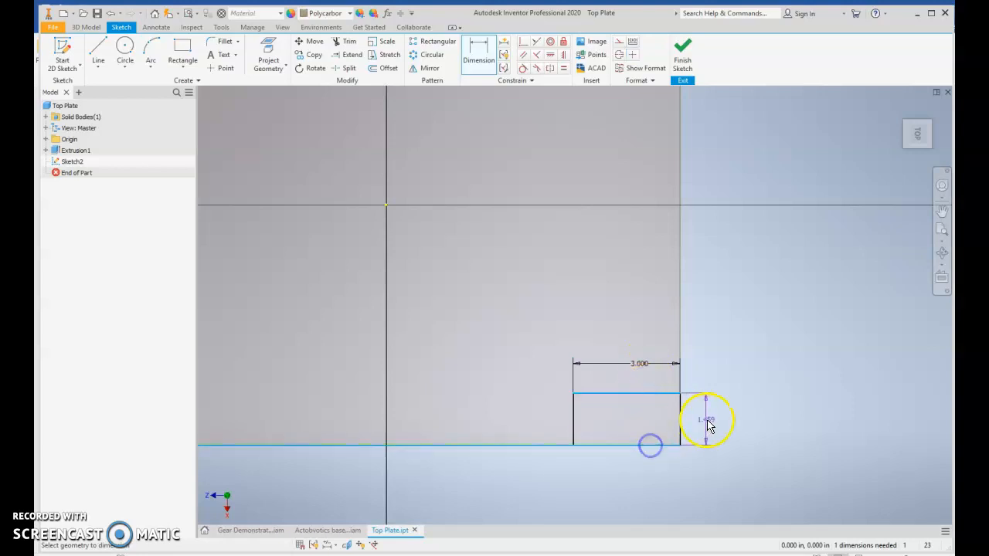
pyautogui.click(708, 421)
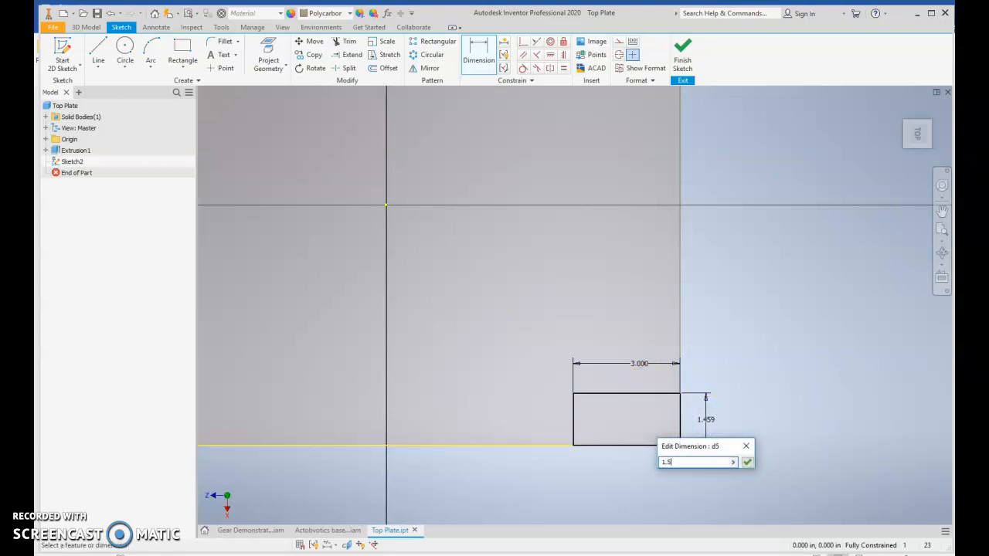
pyautogui.click(706, 408)
pyautogui.click(683, 58)
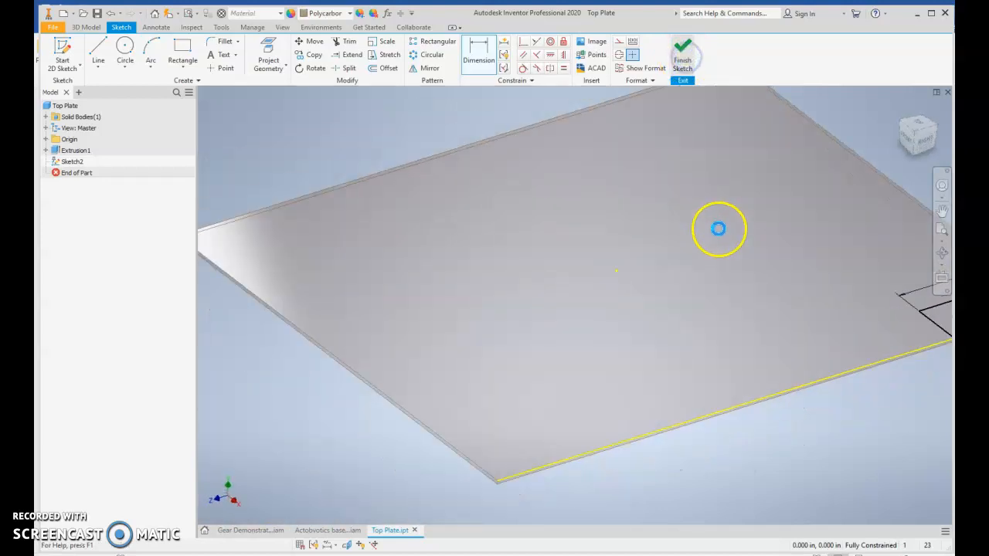
# Cut the corner rectangle out of the Top Plate with a Through All extrusion in the flipped direction.
pyautogui.click(97, 48)
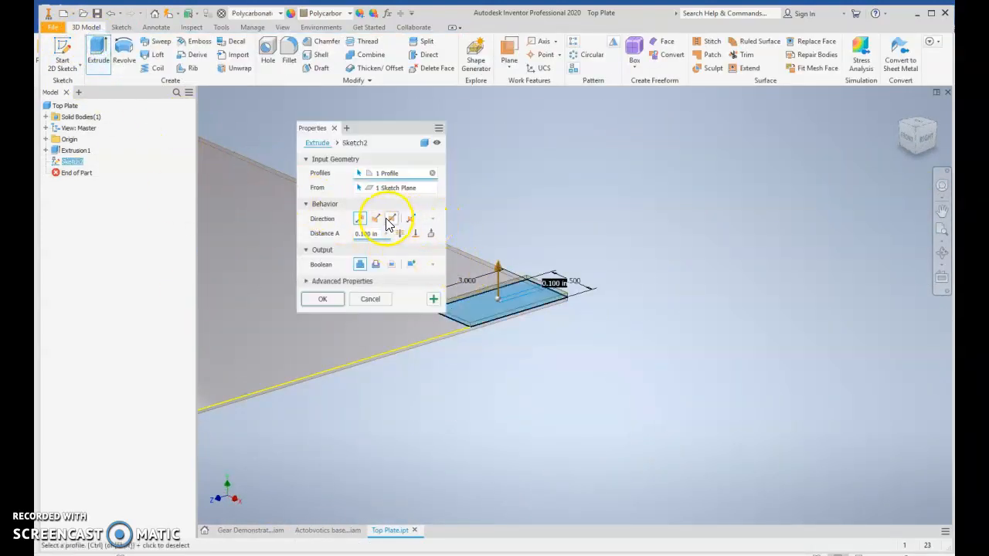
pyautogui.click(378, 265)
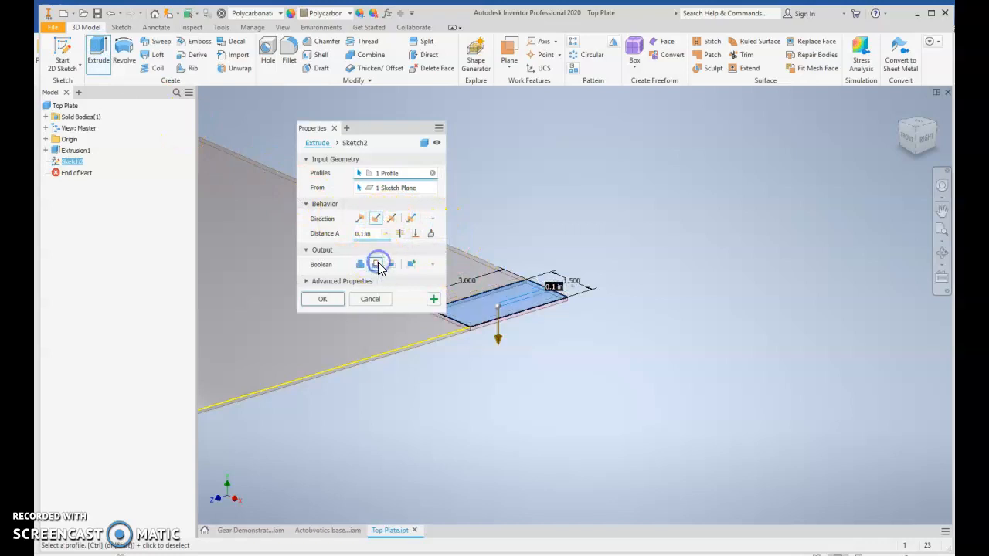
pyautogui.click(365, 236)
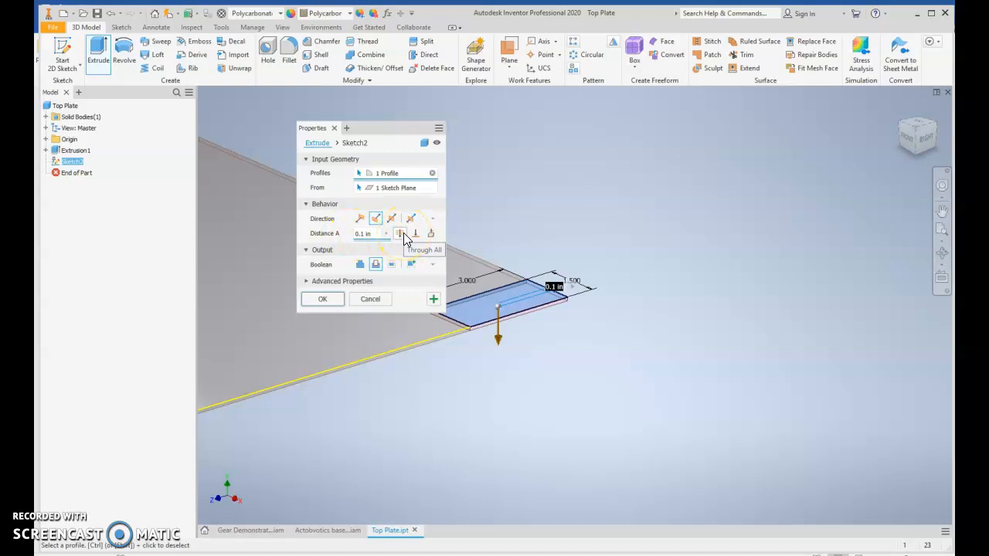
pyautogui.click(403, 235)
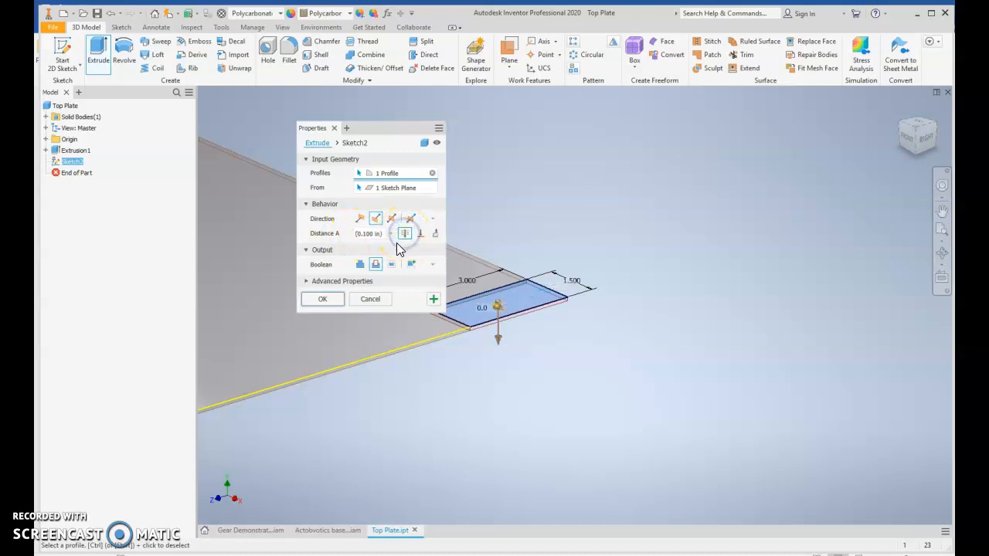
pyautogui.click(322, 300)
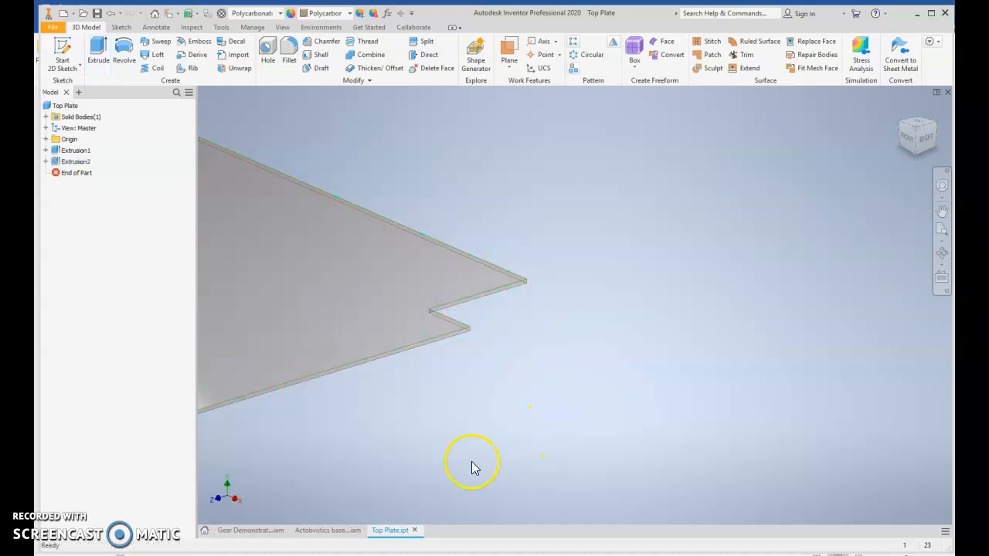
pyautogui.moveTo(499, 358); pyautogui.dragTo(722, 397, button='middle')
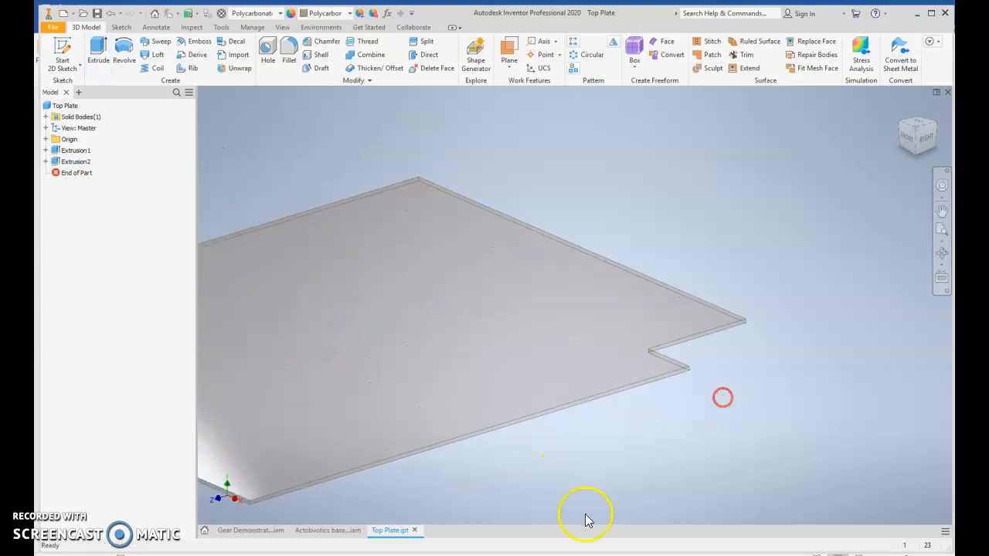
# Switch to the Actobotics base robot assembly and check the Top Plate's cutout location against the corner pattern plates.
pyautogui.click(329, 532)
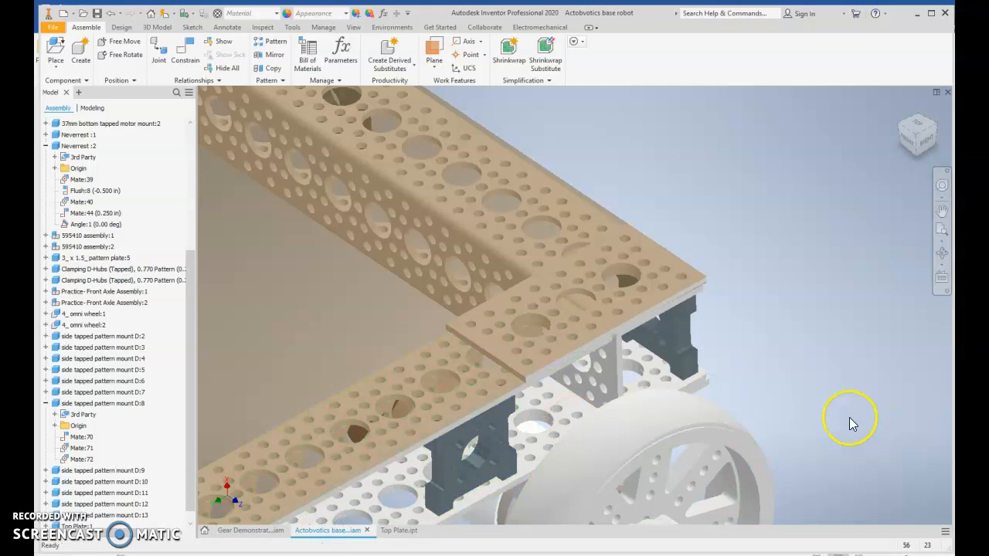
pyautogui.scroll(-5, 541, 402)
pyautogui.scroll(6, 510, 398)
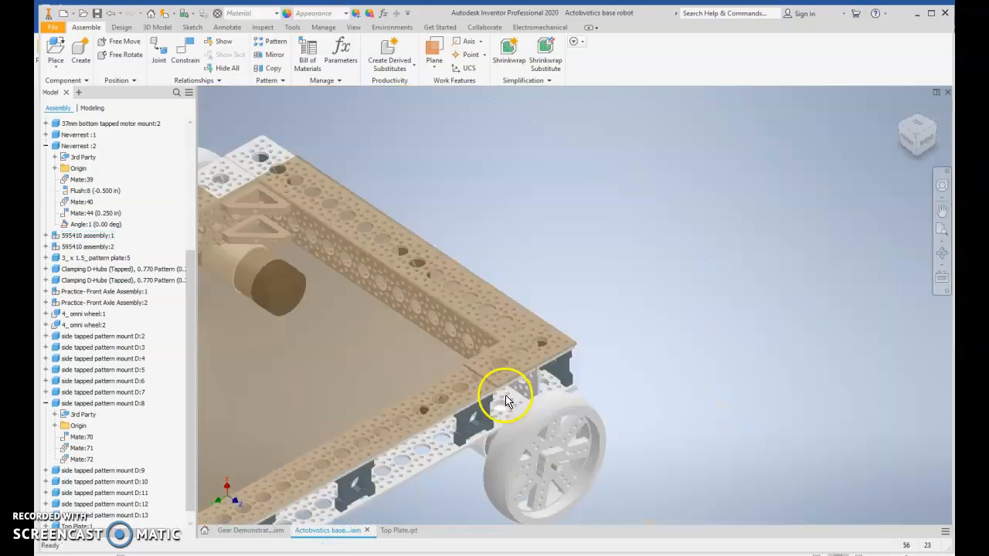
pyautogui.moveTo(472, 397); pyautogui.dragTo(657, 421, button='middle')
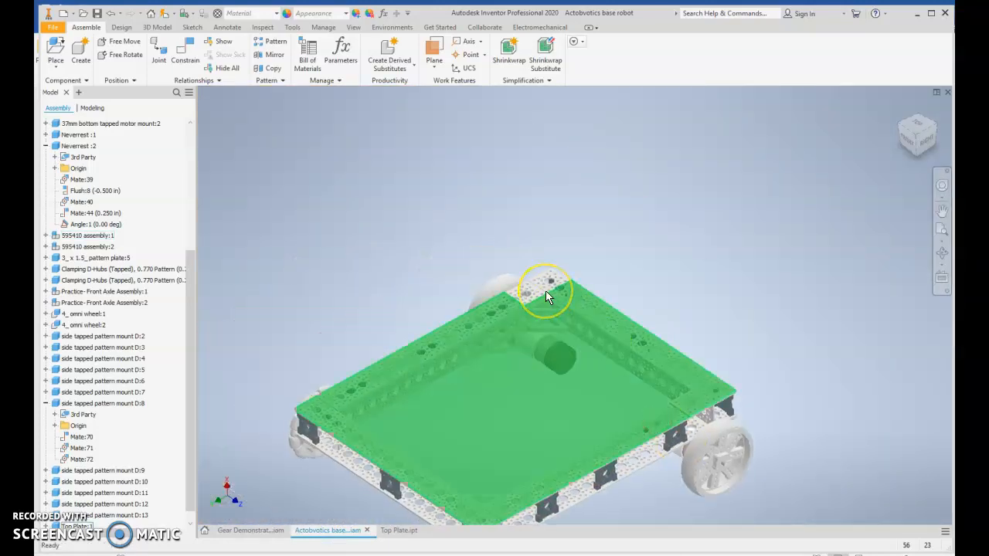
pyautogui.moveTo(546, 291)
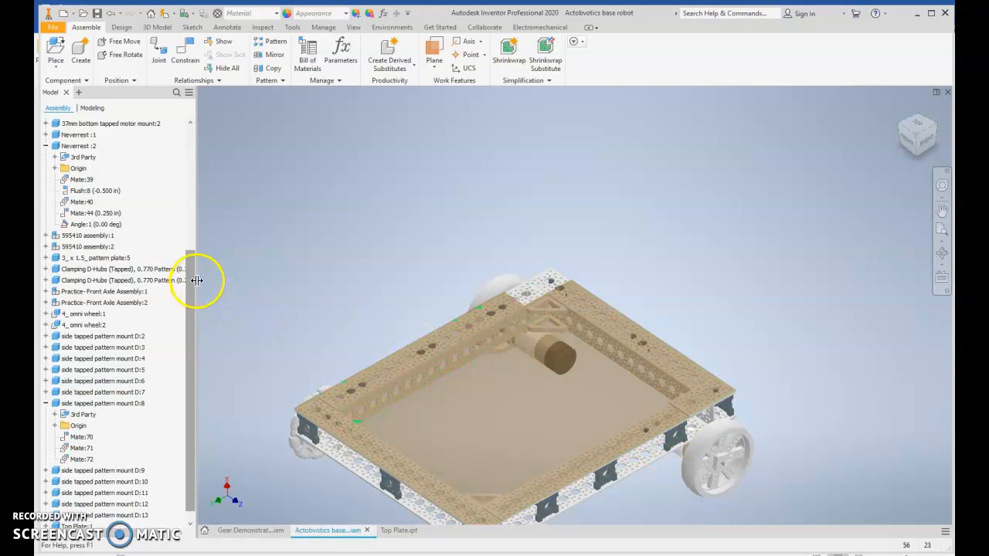
# Delete the mate and flush constraints that hold the Top Plate on the frame.
pyautogui.moveTo(193, 271); pyautogui.dragTo(194, 286)
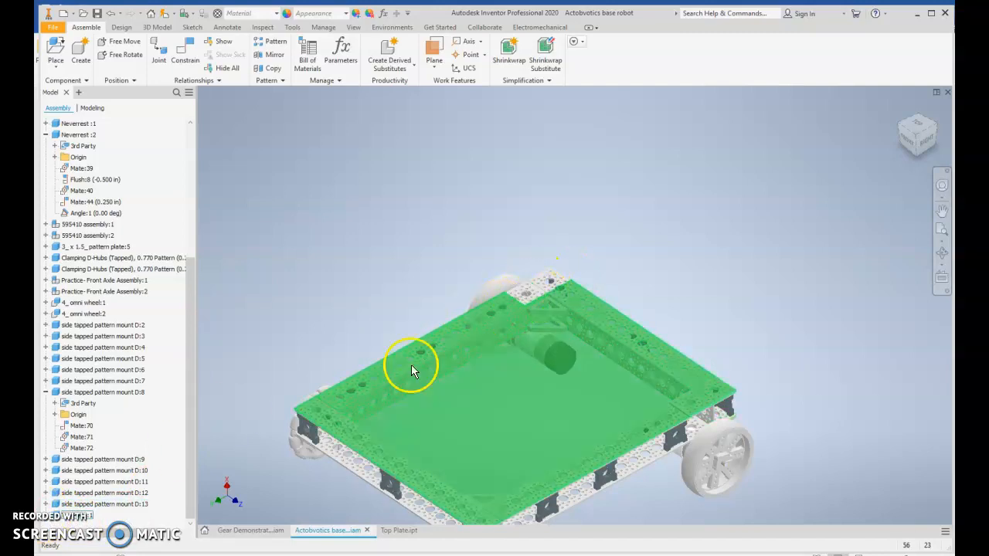
pyautogui.click(45, 516)
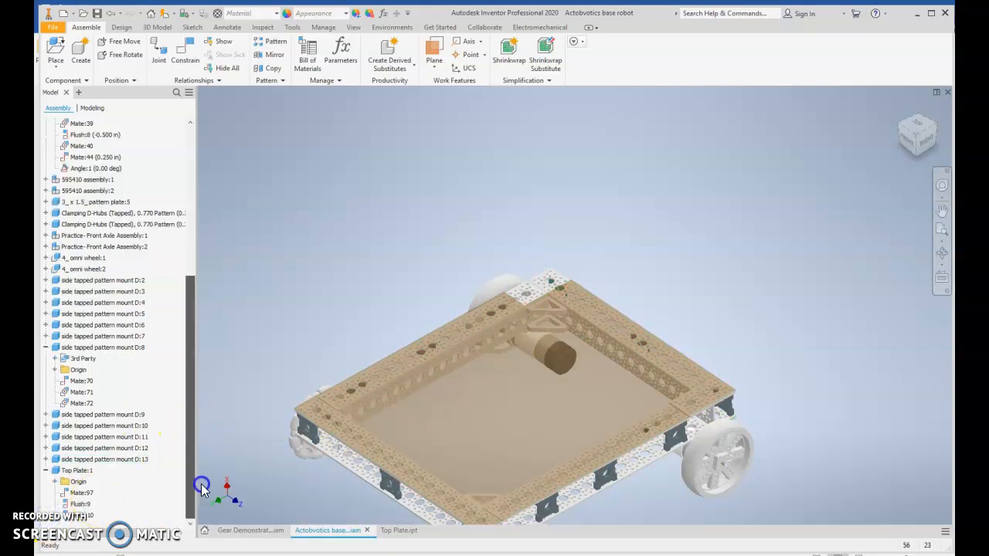
pyautogui.click(80, 490)
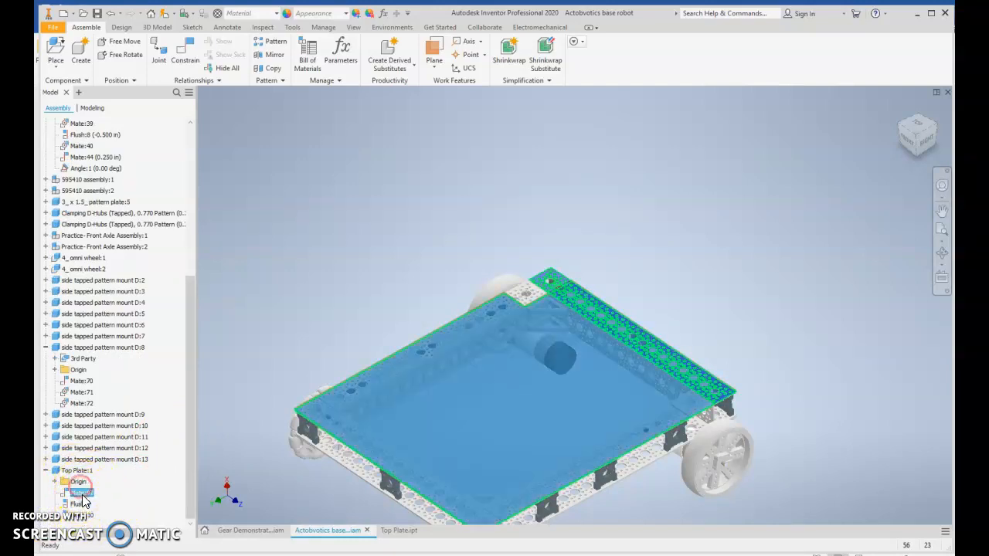
pyautogui.rightClick(81, 493)
pyautogui.click(112, 409)
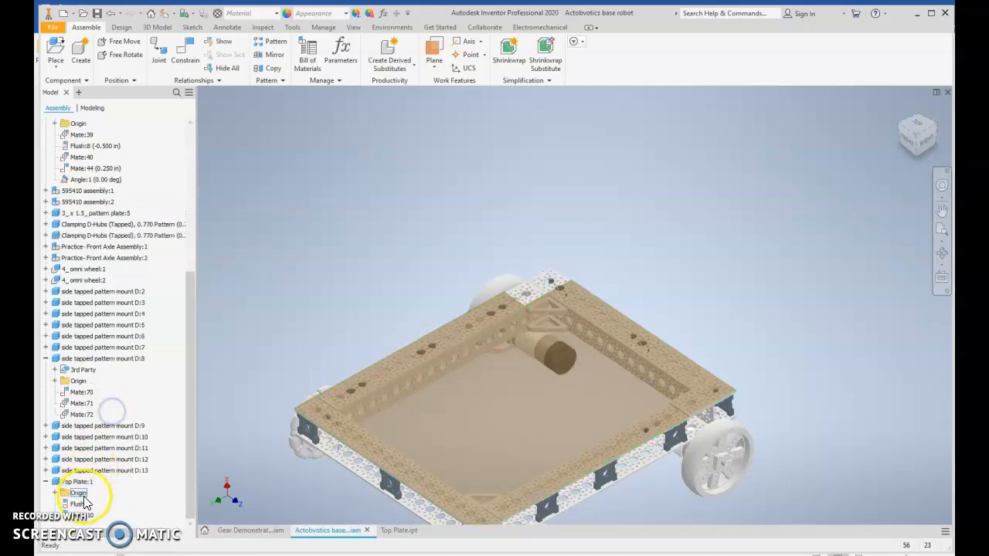
pyautogui.rightClick(83, 503)
pyautogui.click(110, 424)
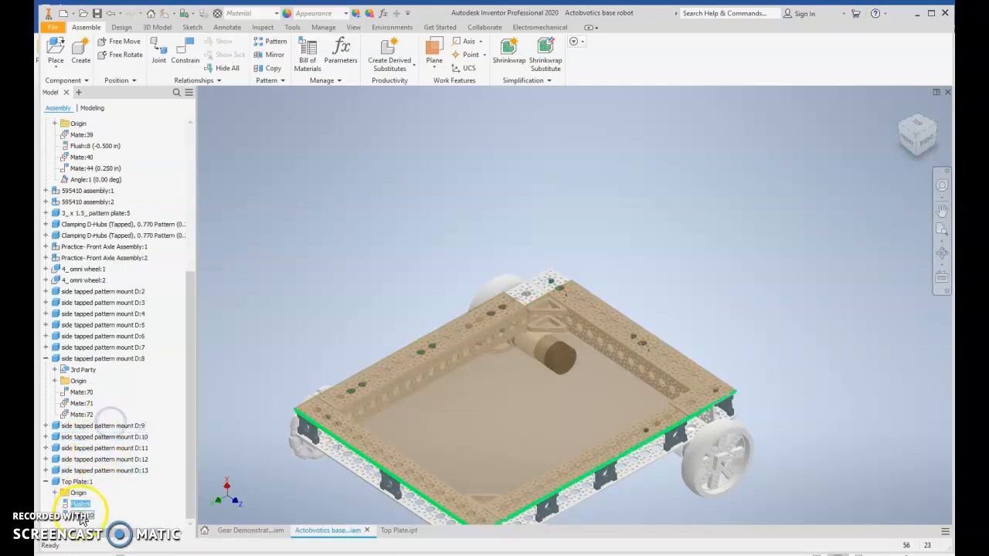
pyautogui.rightClick(83, 504)
pyautogui.click(111, 410)
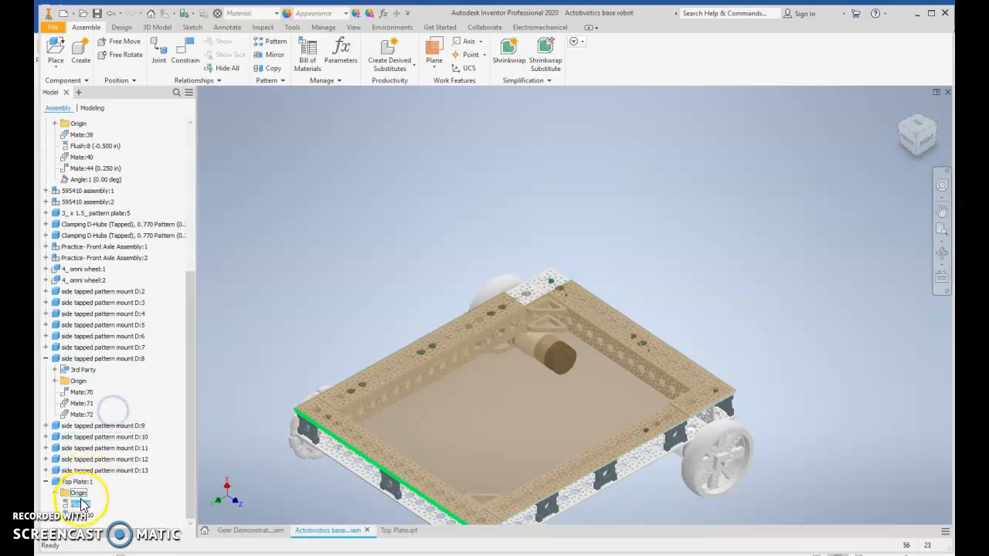
pyautogui.rightClick(83, 504)
pyautogui.click(114, 420)
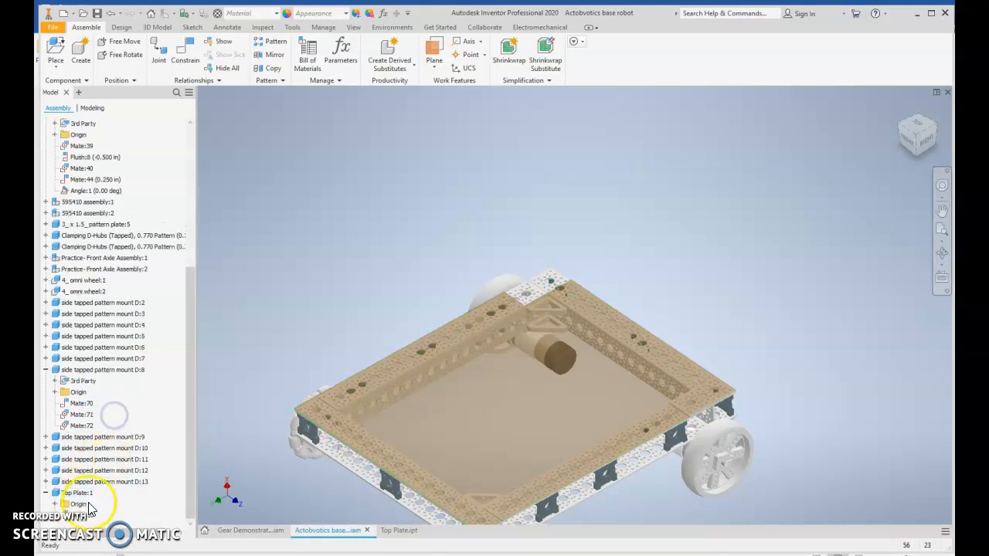
pyautogui.rightClick(83, 515)
pyautogui.click(115, 429)
# Reposition the Top Plate on the frame with its cutout around the corner pattern plate above the wheel.
pyautogui.moveTo(580, 397); pyautogui.dragTo(565, 345)
pyautogui.click(567, 356)
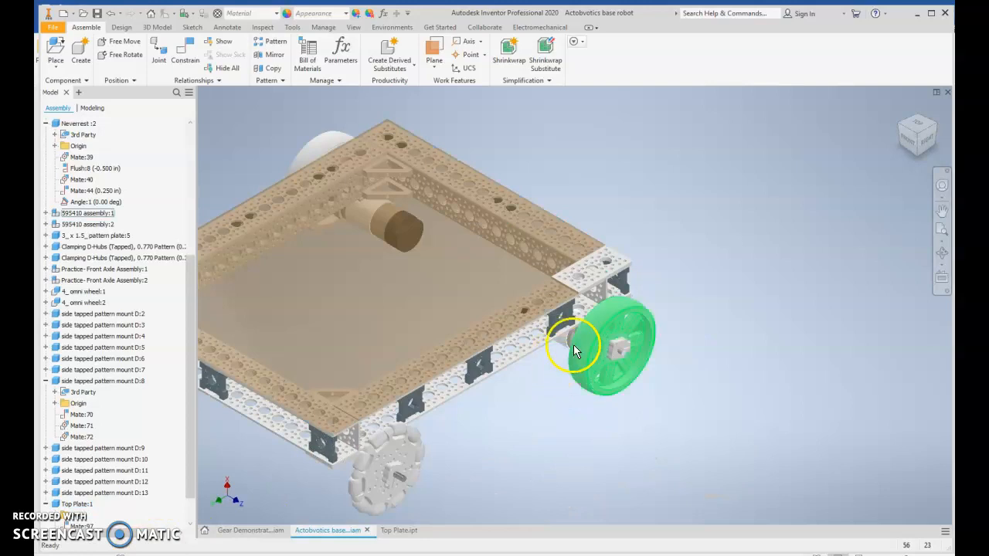
# Examine how the Top Plate's cutout fits around the corner pattern plate and how the plate covers the frame channels.
pyautogui.scroll(3, 558, 298)
pyautogui.scroll(-6, 558, 297)
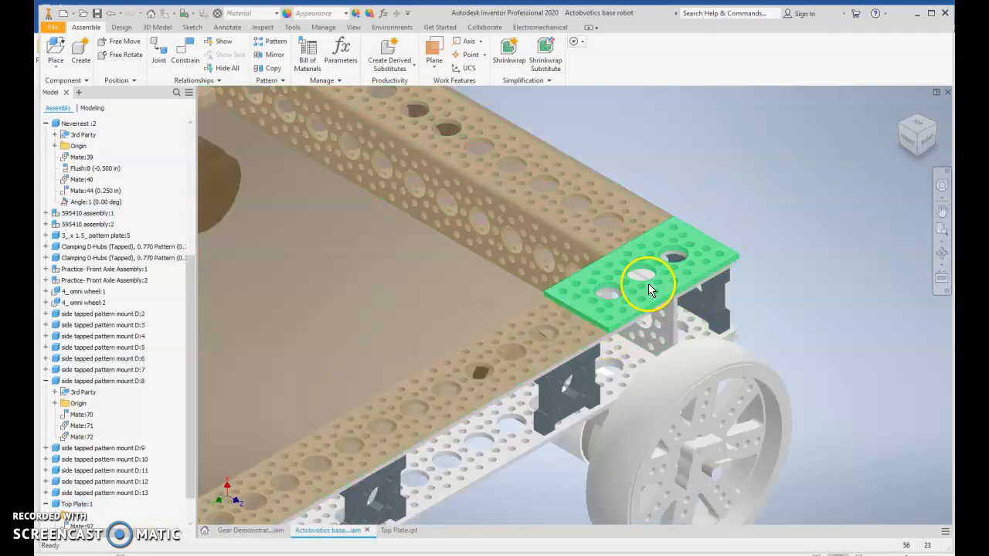
pyautogui.scroll(3, 610, 289)
pyautogui.scroll(-1, 696, 332)
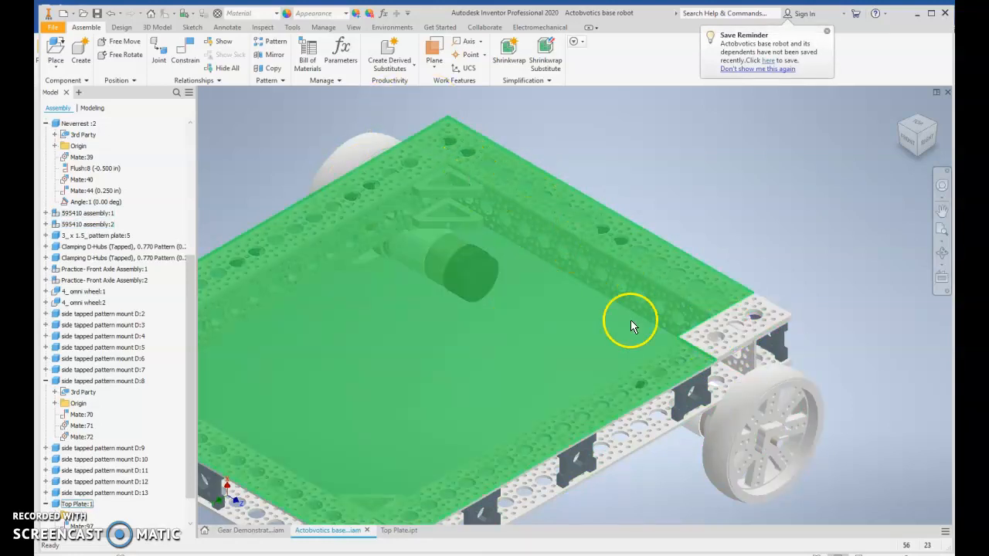
pyautogui.moveTo(546, 324); pyautogui.dragTo(628, 306, button='middle')
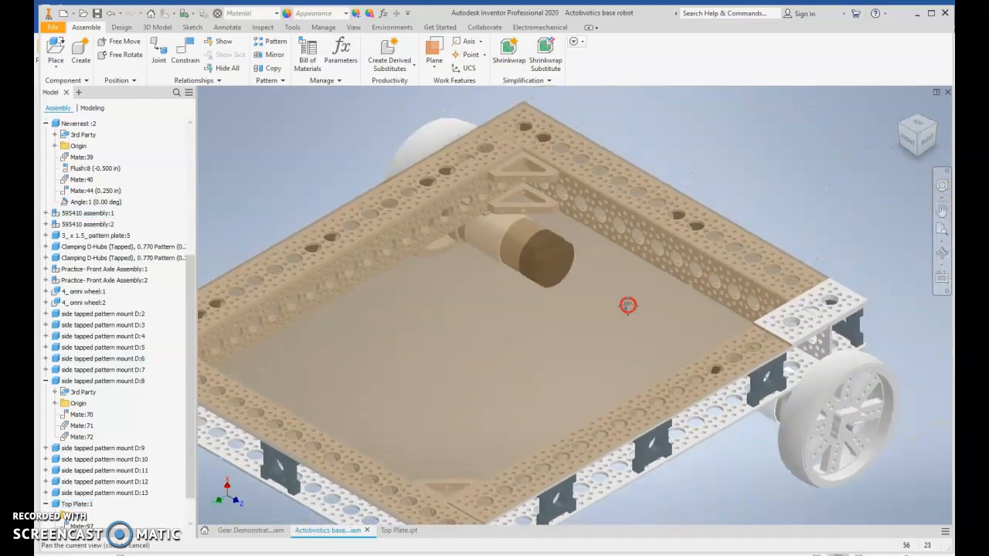
pyautogui.click(762, 338)
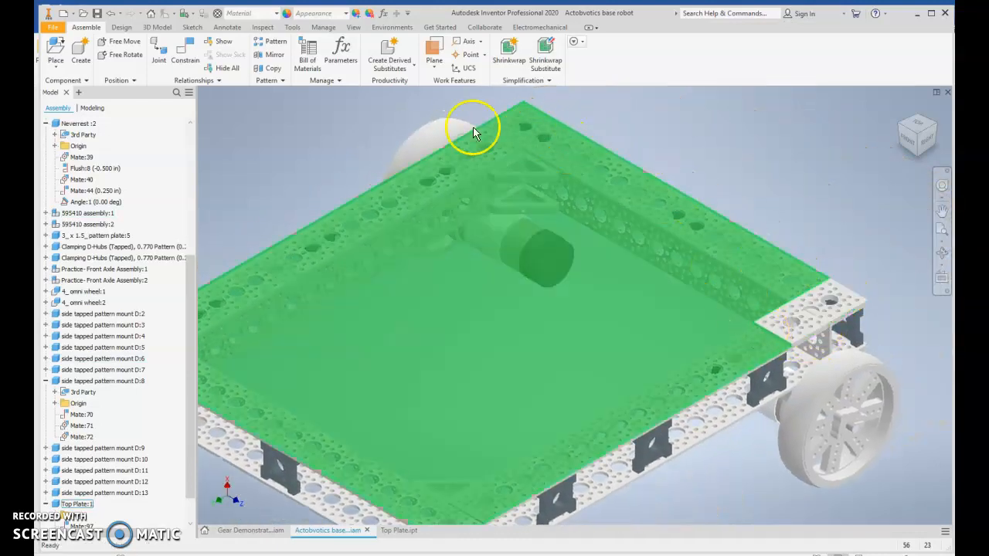
pyautogui.scroll(-4, 726, 358)
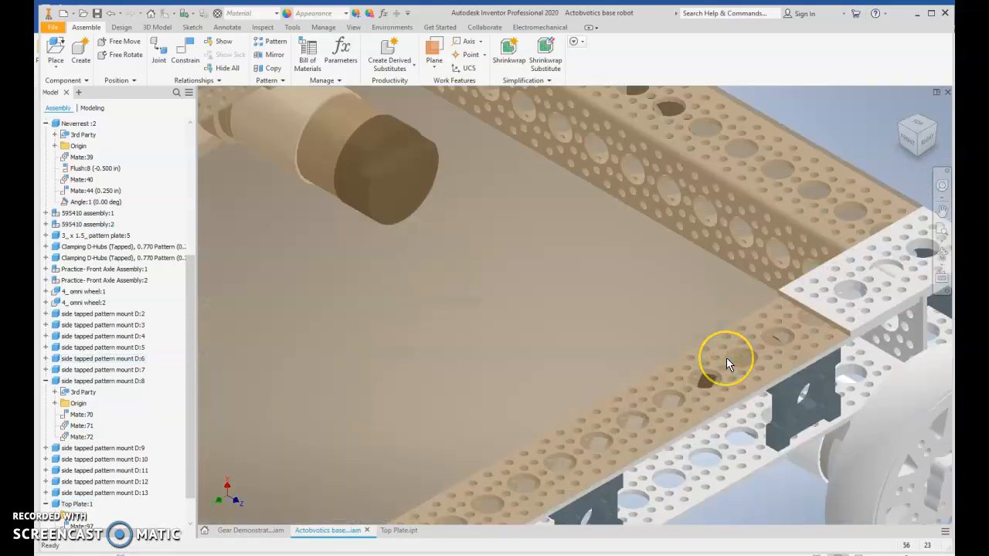
pyautogui.scroll(5, 726, 358)
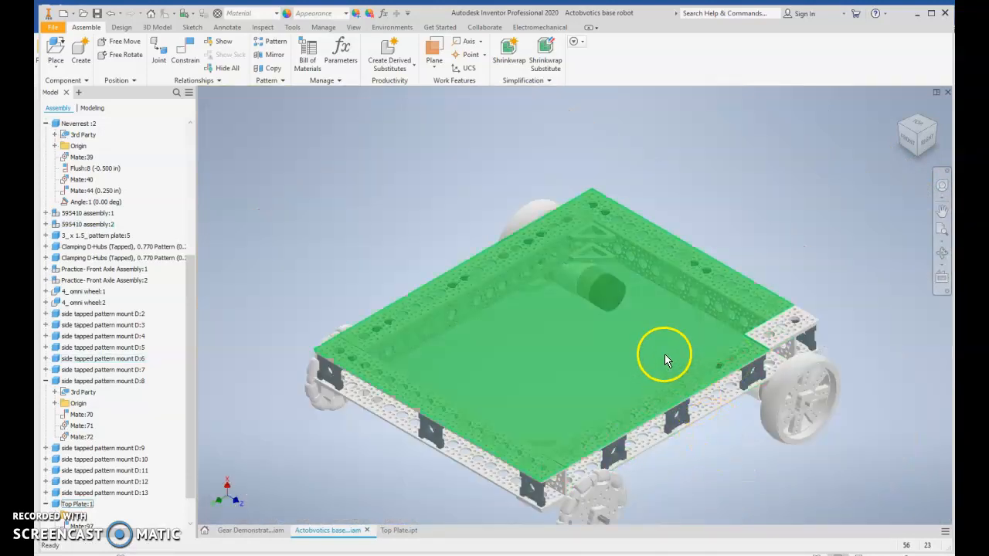
# Measure the distance from a small channel hole near the omni-wheel corner to the Top Plate's adjacent outer edge.
pyautogui.click(605, 324)
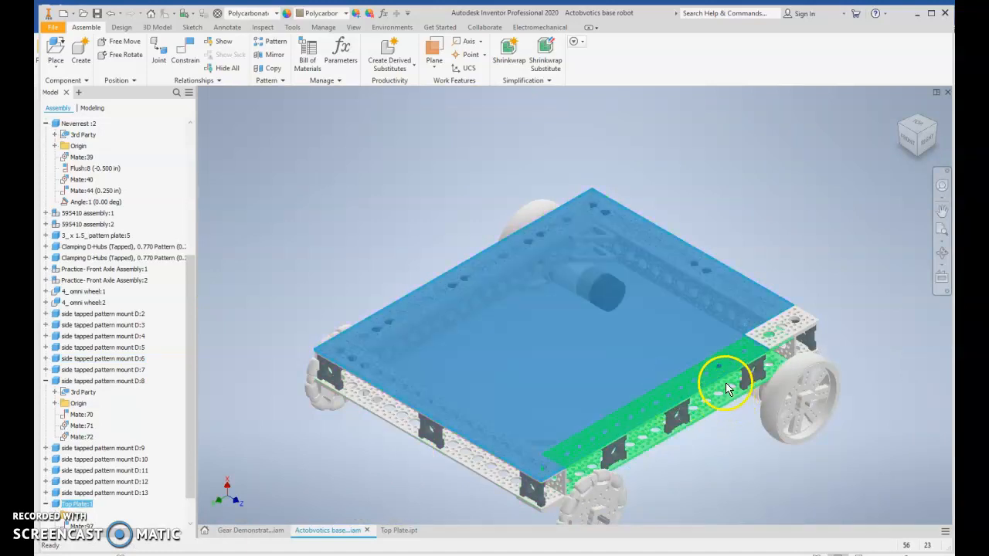
pyautogui.press('m')
pyautogui.scroll(-3, 514, 469)
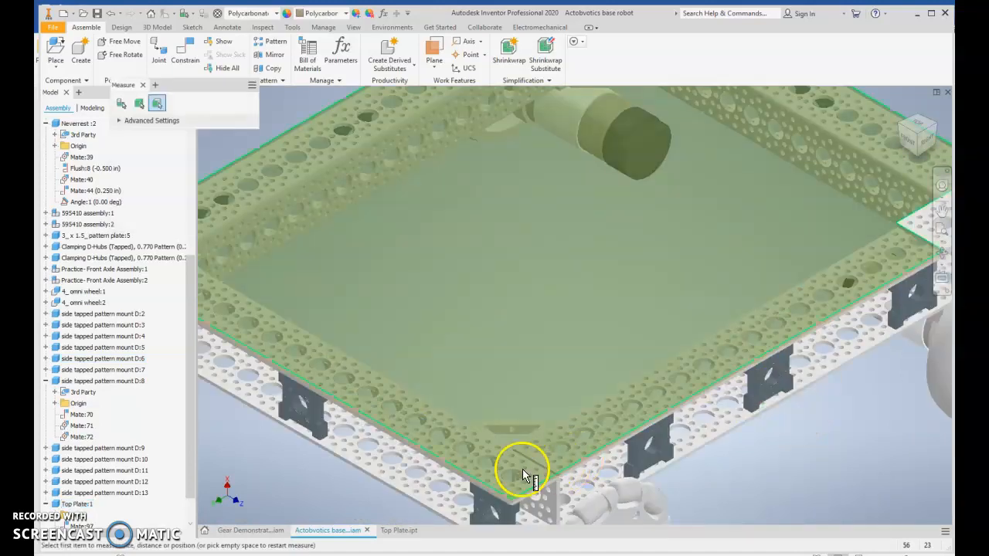
pyautogui.moveTo(518, 470); pyautogui.dragTo(484, 389, button='middle')
pyautogui.scroll(2, 515, 361)
pyautogui.scroll(-5, 420, 347)
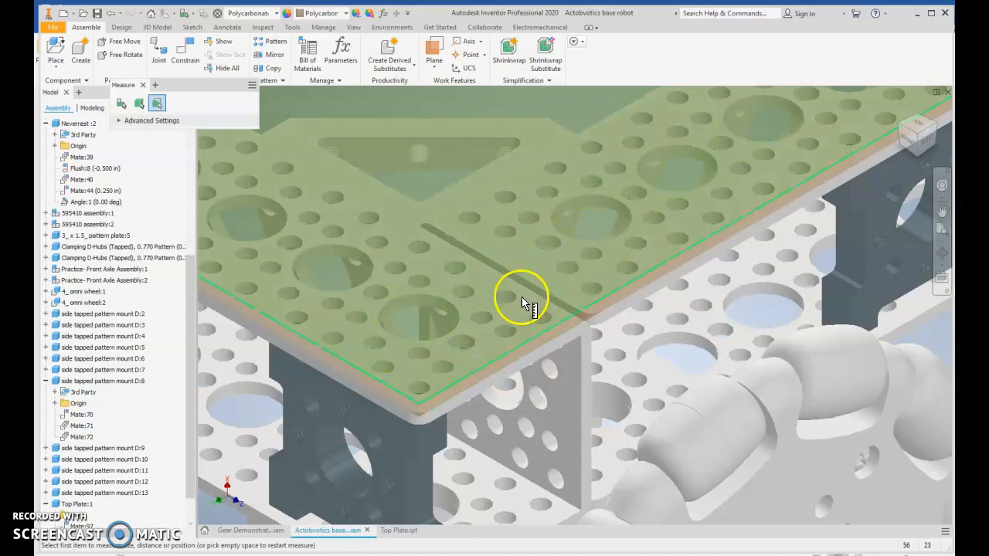
pyautogui.click(470, 287)
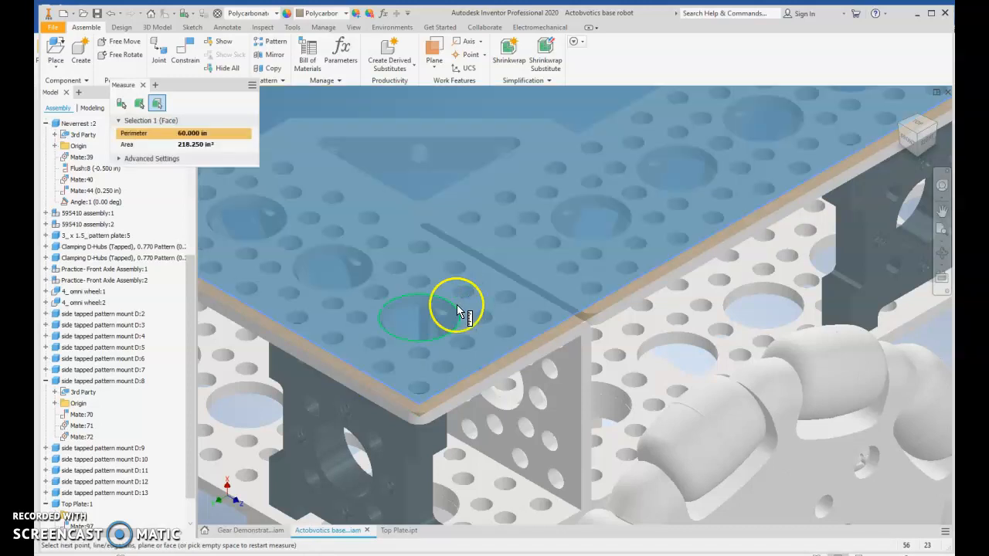
pyautogui.click(345, 374)
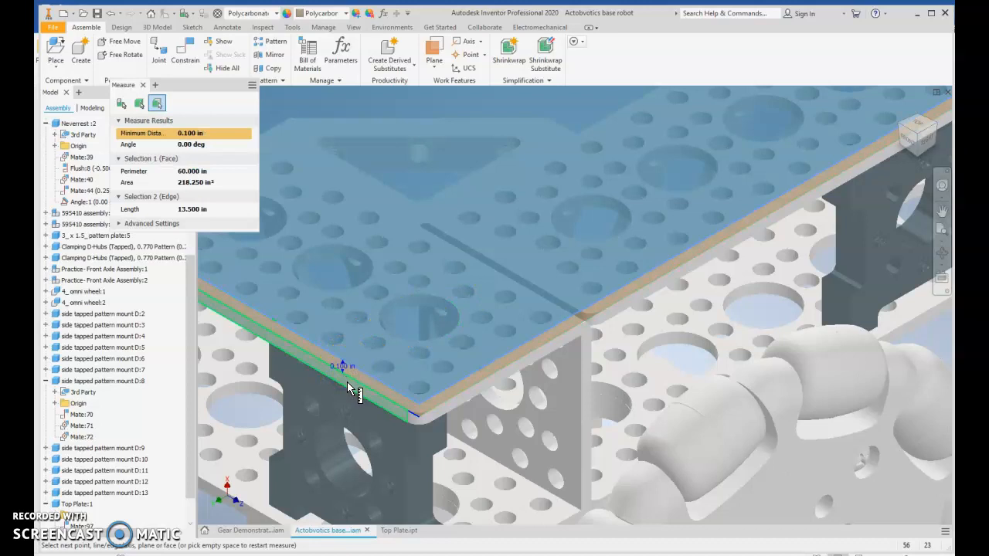
pyautogui.click(469, 298)
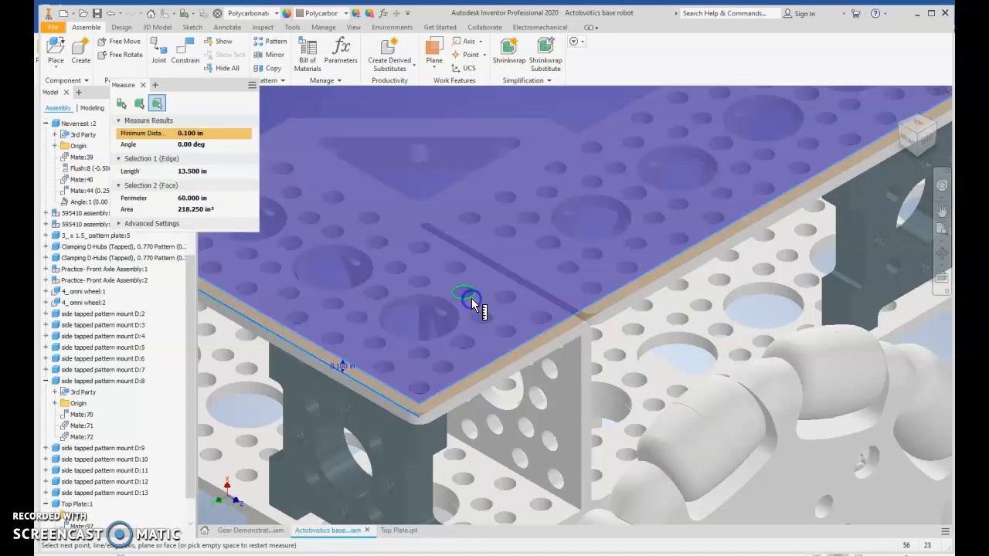
pyautogui.click(474, 293)
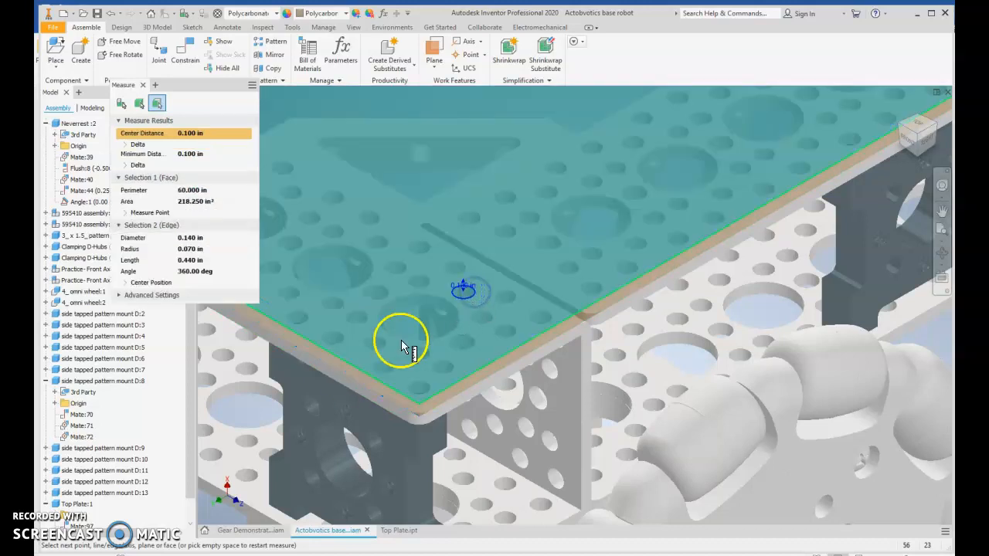
pyautogui.click(360, 372)
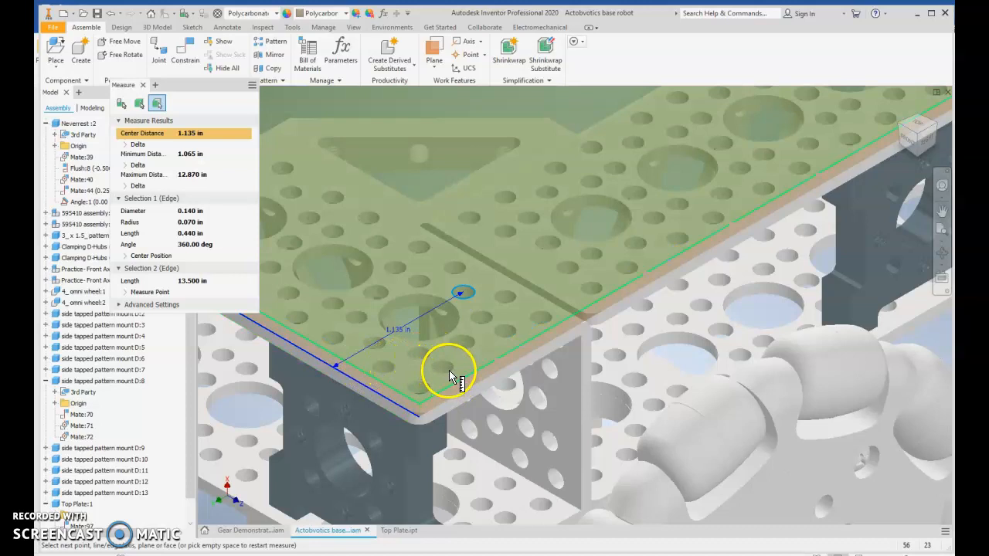
# Measure again from the small channel hole near the omni-wheel corner to the Top Plate's adjacent outer edge, restarting the Measure tool.
pyautogui.press('Escape')
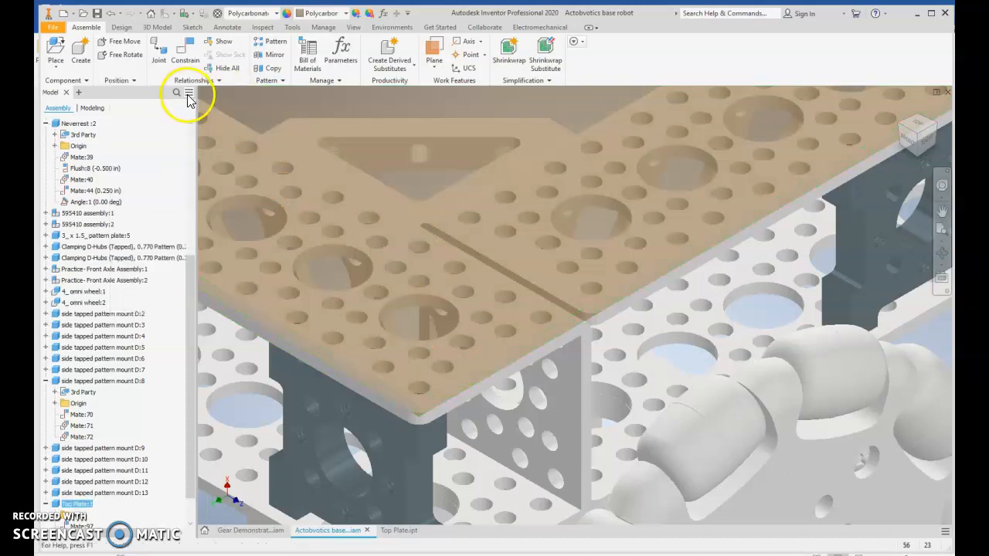
pyautogui.press('m')
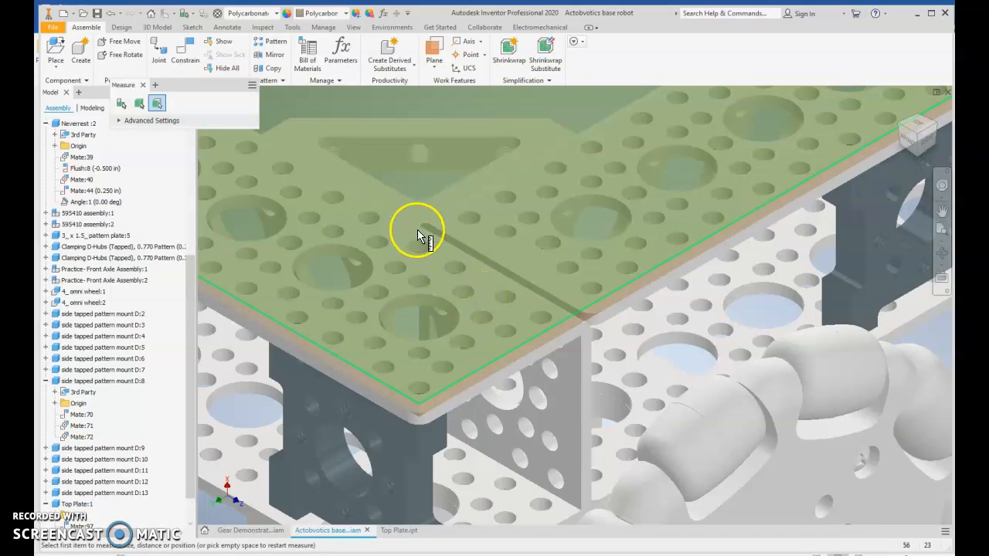
pyautogui.click(531, 293)
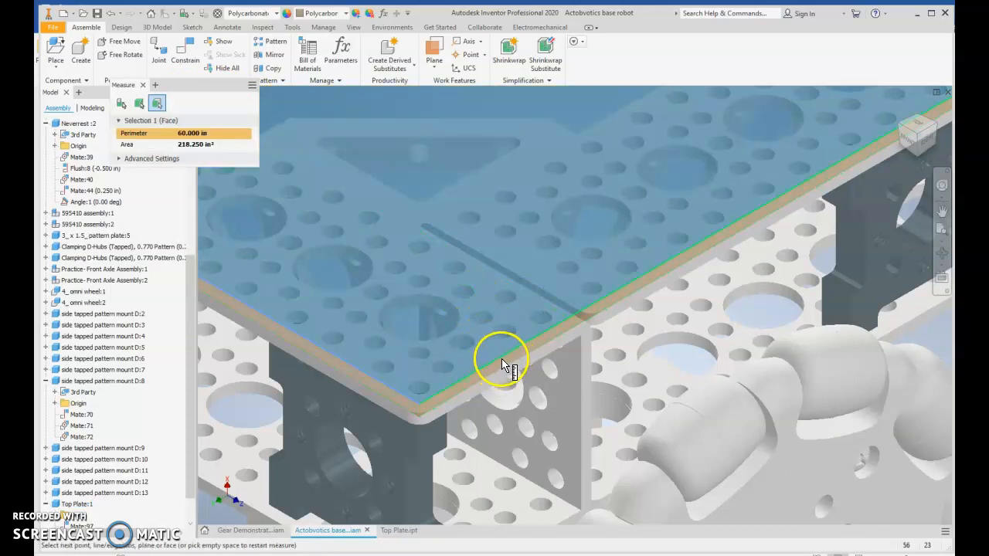
pyautogui.click(469, 293)
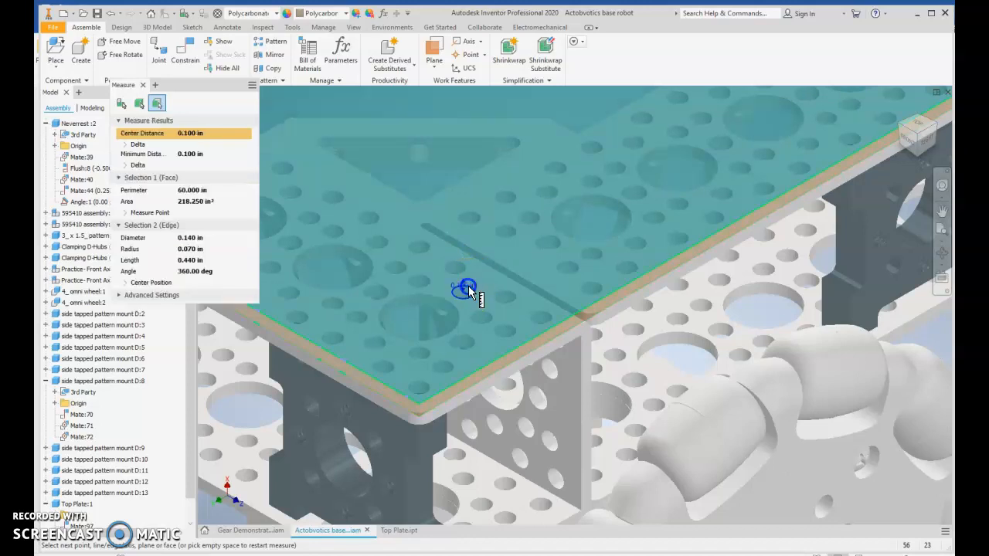
pyautogui.click(352, 379)
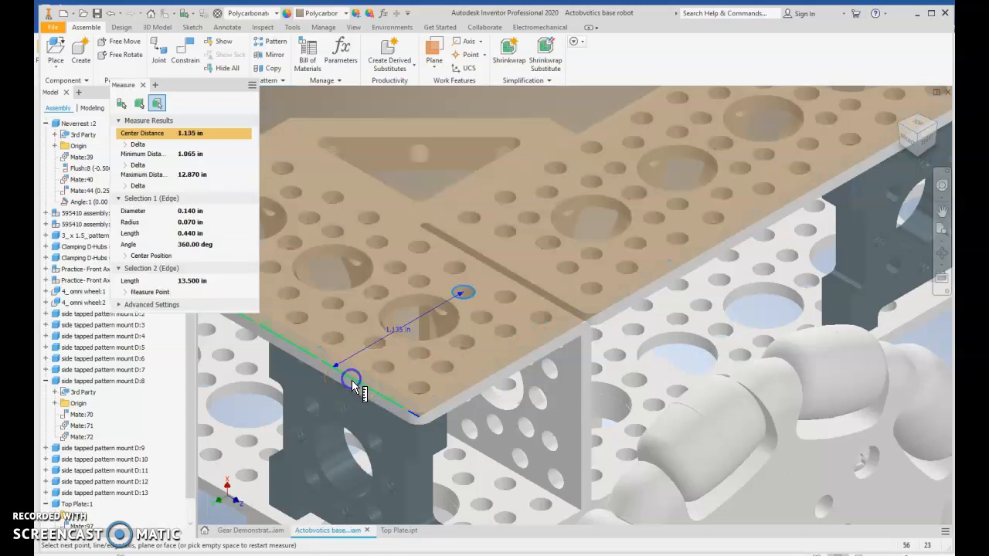
# Examine the hole-to-edge measurement from the side, at the corner where the Top Plate rests on the end channel.
pyautogui.press('F4')
pyautogui.keyDown('shift'); pyautogui.moveTo(540, 432); pyautogui.dragTo(523, 426, button='middle'); pyautogui.keyUp('shift')
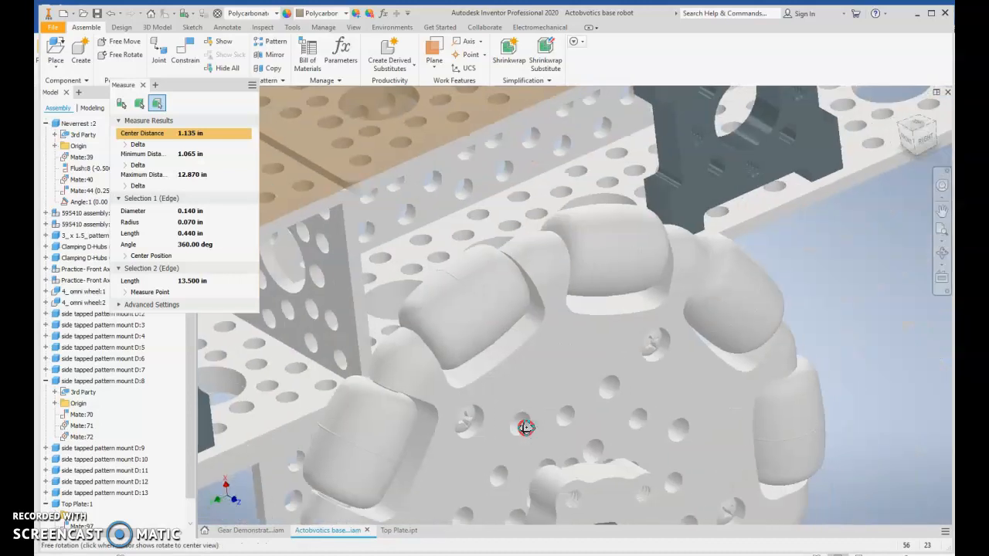
pyautogui.keyDown('shift'); pyautogui.moveTo(497, 393); pyautogui.dragTo(673, 347, button='middle'); pyautogui.keyUp('shift')
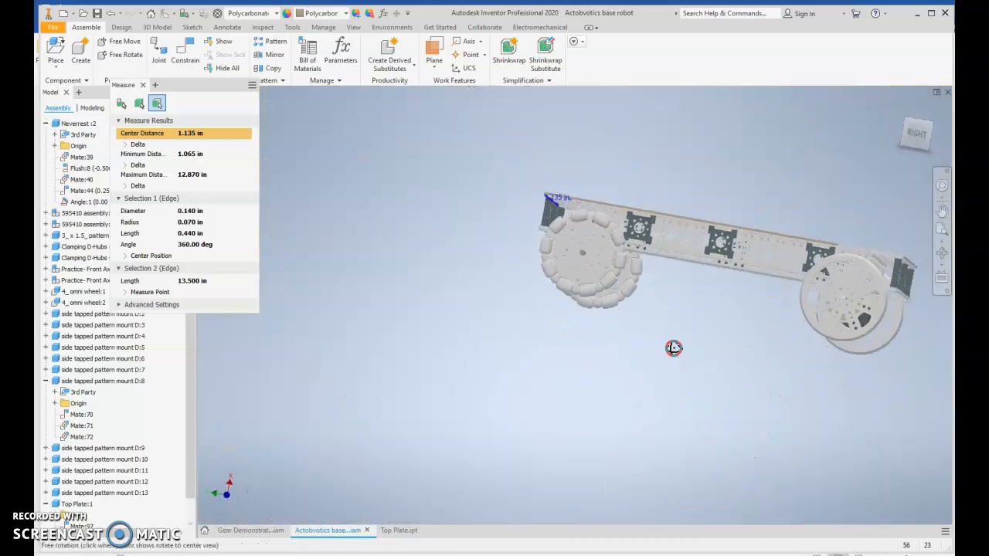
pyautogui.moveTo(534, 200); pyautogui.dragTo(565, 225, button='middle')
pyautogui.scroll(-5, 563, 231)
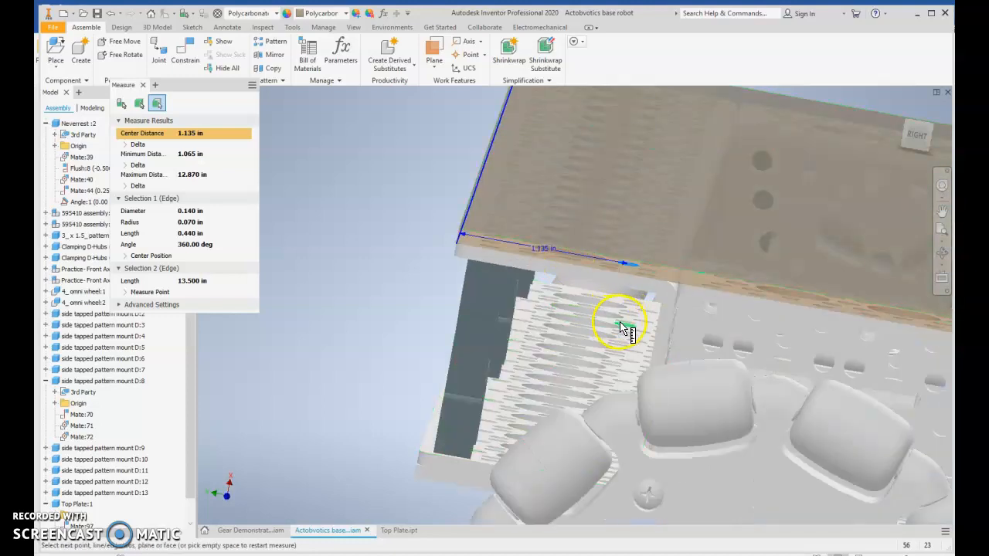
pyautogui.keyDown('shift'); pyautogui.moveTo(628, 328); pyautogui.dragTo(623, 320, button='middle'); pyautogui.keyUp('shift')
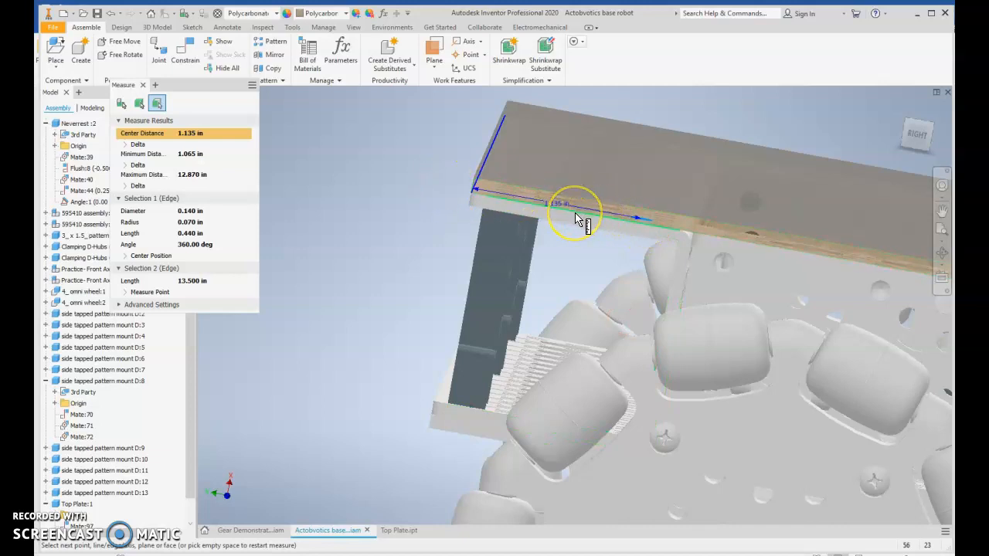
pyautogui.click(594, 236)
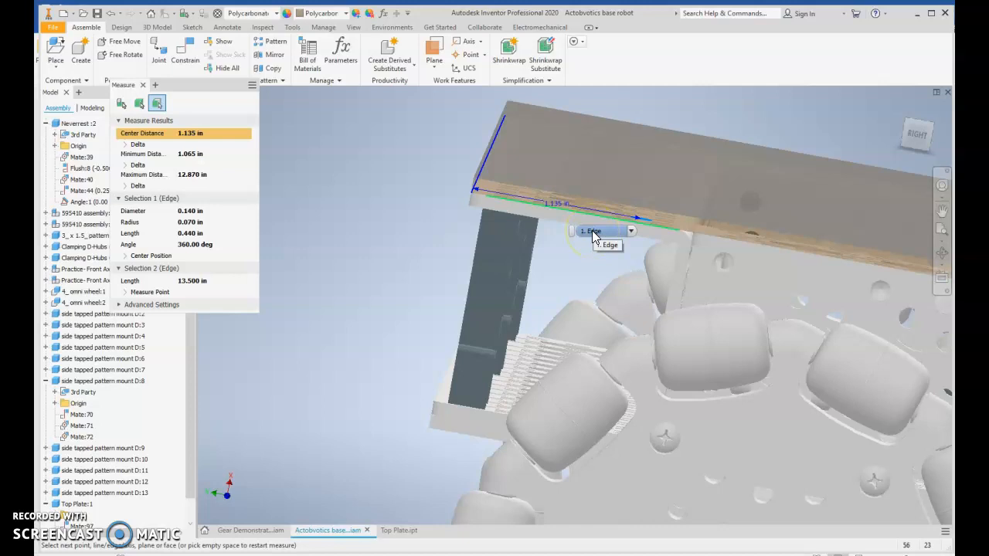
pyautogui.press('Escape')
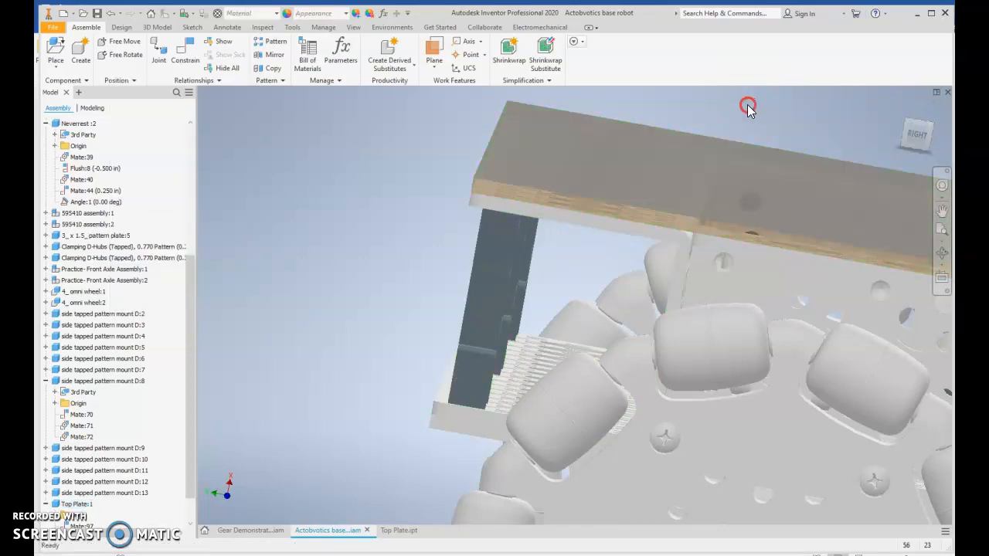
# Try to measure the spacing between the small end-channel hole and the nearest side-channel hole across the seam under the Top Plate.
pyautogui.keyDown('shift'); pyautogui.moveTo(719, 188); pyautogui.dragTo(713, 219, button='middle'); pyautogui.keyUp('shift')
pyautogui.scroll(-3, 720, 298)
pyautogui.scroll(4, 706, 367)
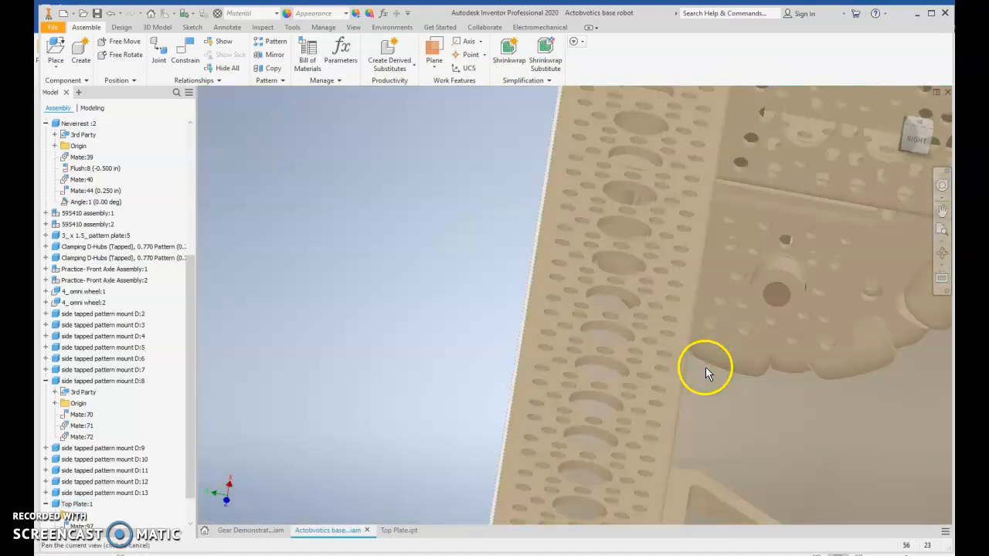
pyautogui.keyDown('shift'); pyautogui.moveTo(705, 367); pyautogui.dragTo(386, 19, button='middle'); pyautogui.keyUp('shift')
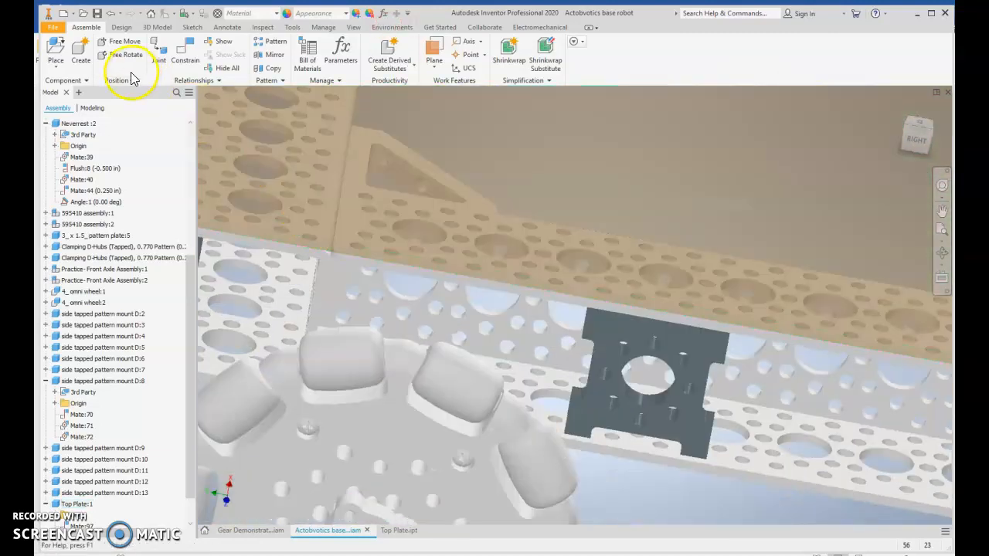
pyautogui.press('m')
pyautogui.moveTo(301, 212); pyautogui.dragTo(450, 210, button='middle')
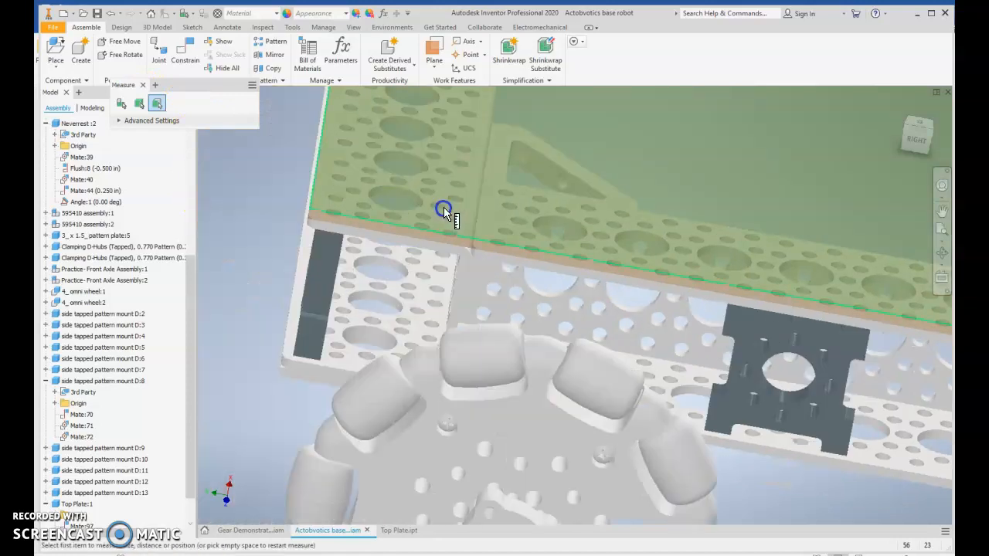
pyautogui.click(445, 209)
pyautogui.click(443, 209)
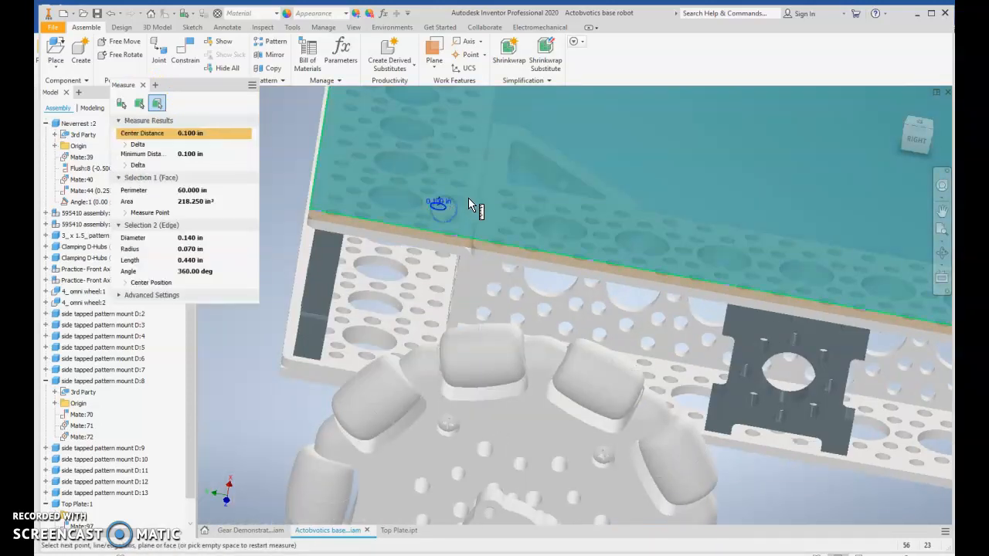
pyautogui.click(516, 218)
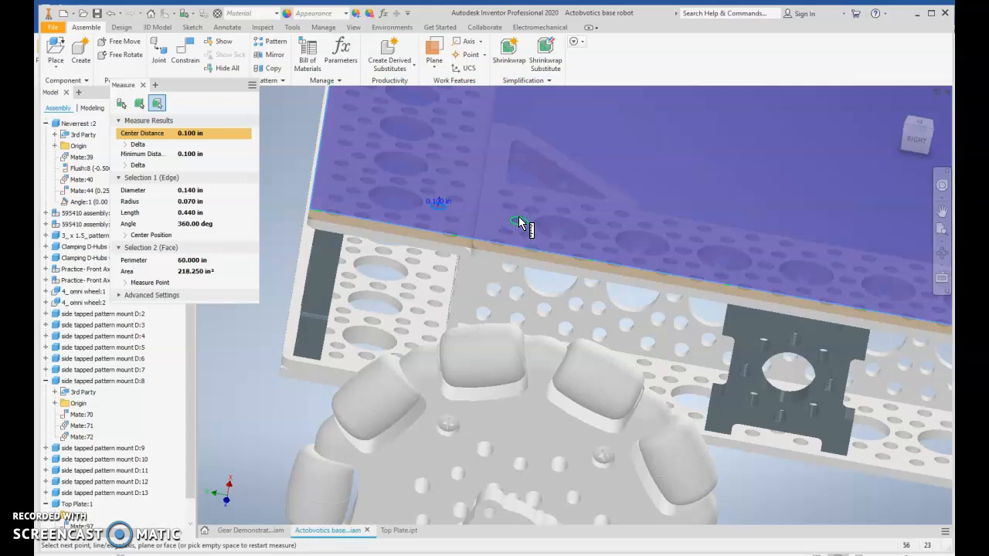
pyautogui.click(518, 217)
pyautogui.click(439, 209)
pyautogui.click(440, 211)
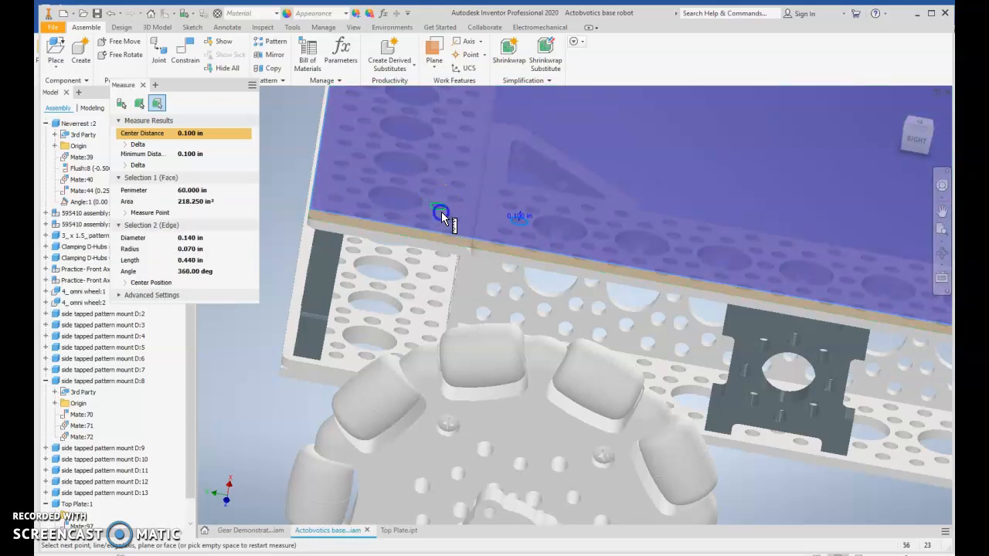
pyautogui.click(519, 227)
pyautogui.click(441, 213)
pyautogui.click(477, 188)
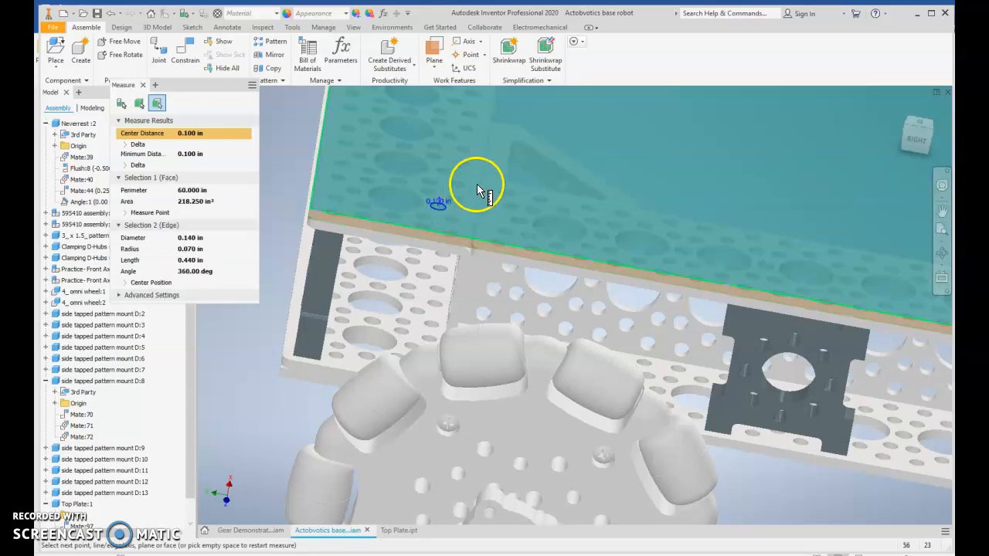
# Retry the hole-to-hole measurement across the channel seam from a steeper view of the Top Plate's corner.
pyautogui.scroll(3, 558, 197)
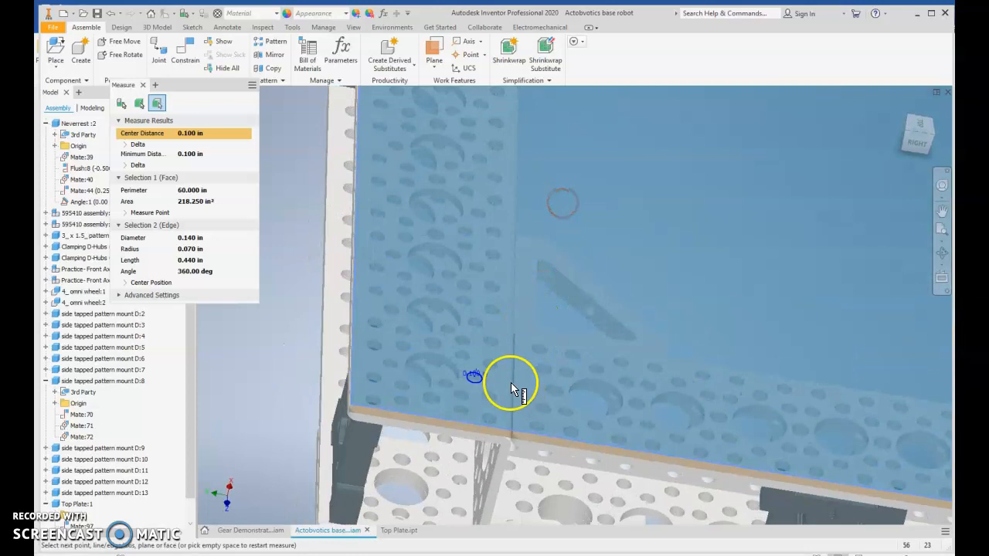
pyautogui.click(553, 389)
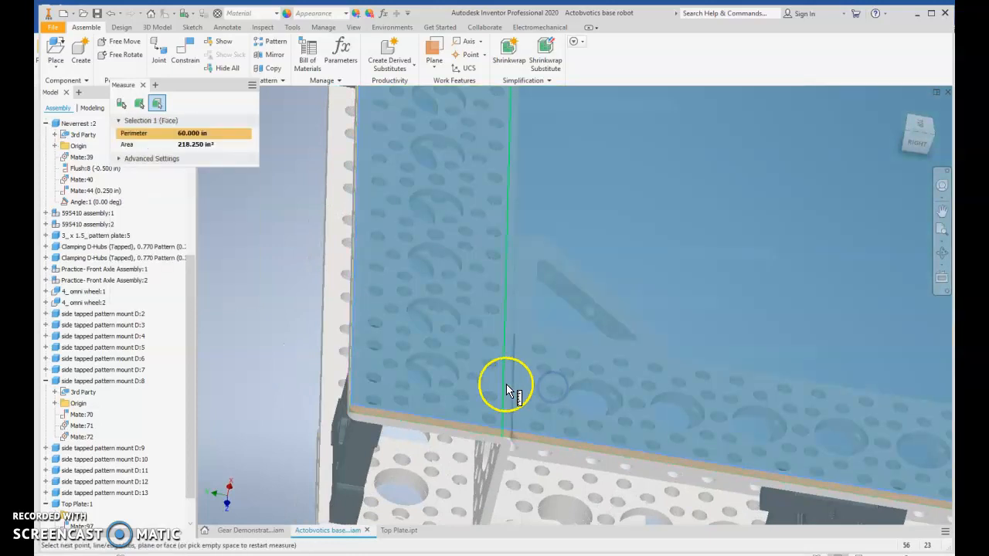
pyautogui.click(479, 381)
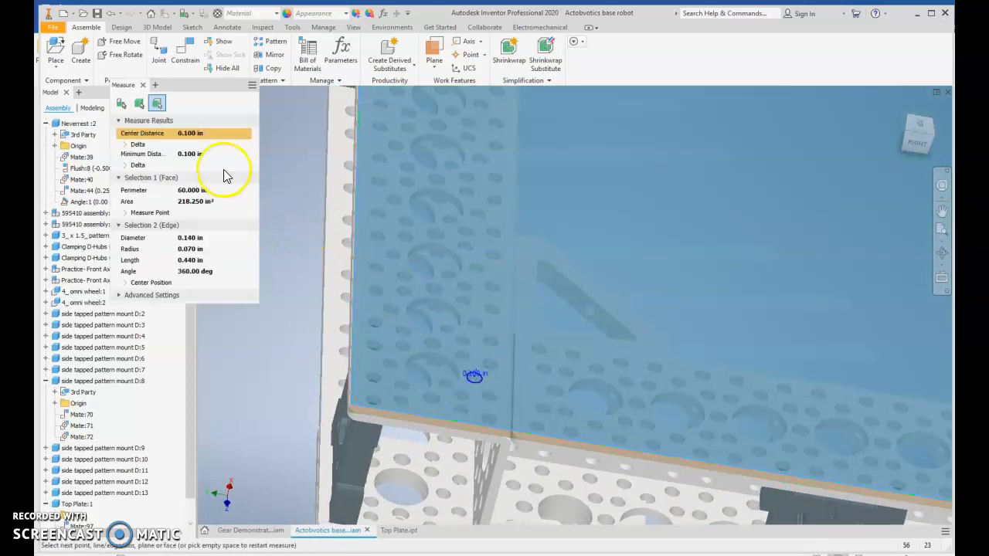
pyautogui.click(229, 193)
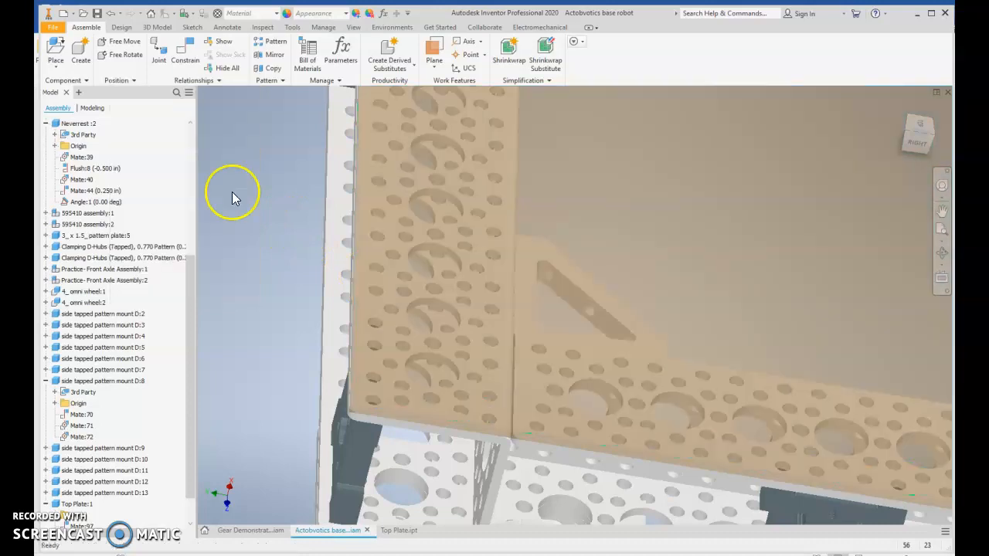
pyautogui.click(557, 349)
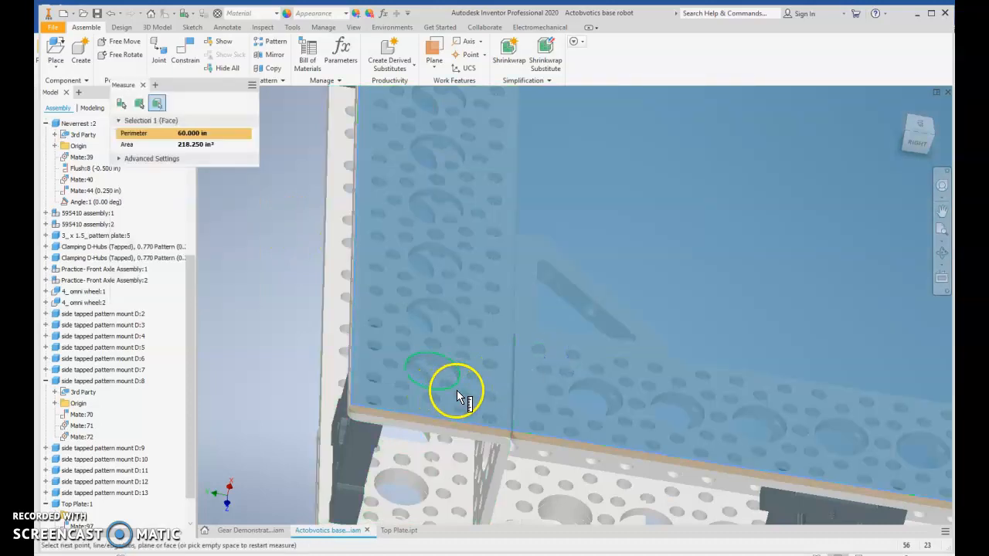
pyautogui.click(483, 382)
pyautogui.click(560, 397)
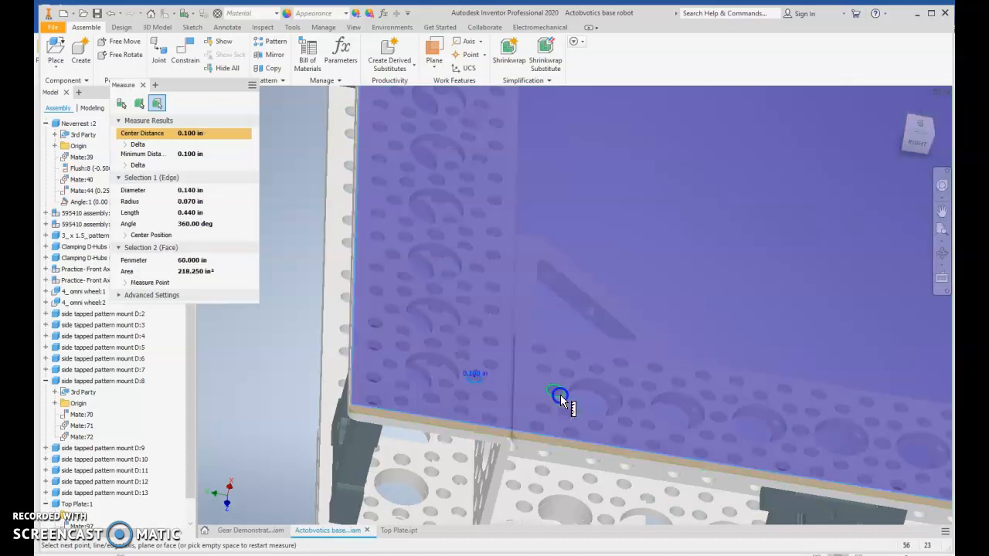
pyautogui.click(561, 396)
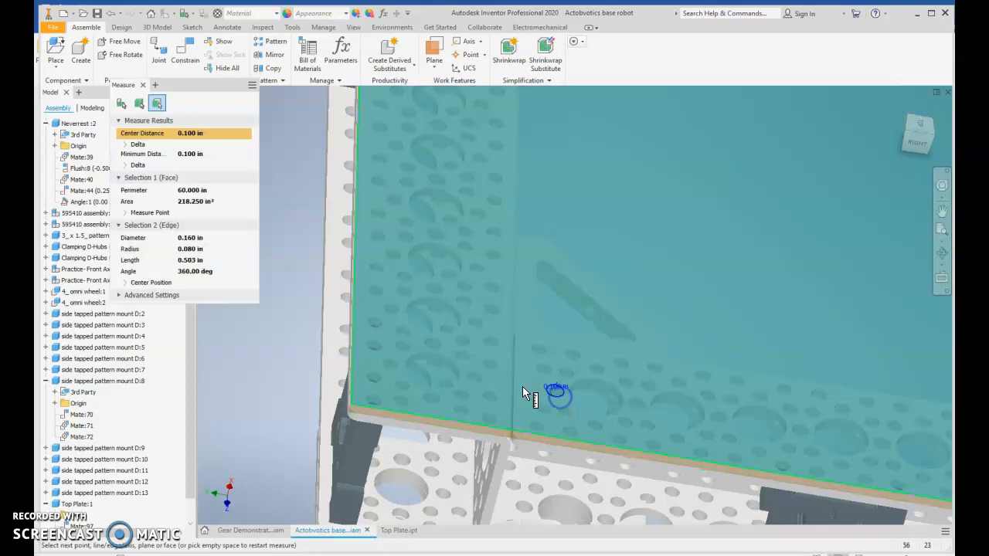
pyautogui.click(477, 384)
# Measure the centre distance between two small holes two large openings apart on the side channel's lower flange.
pyautogui.keyDown('shift'); pyautogui.moveTo(678, 416); pyautogui.dragTo(457, 210, button='middle'); pyautogui.keyUp('shift')
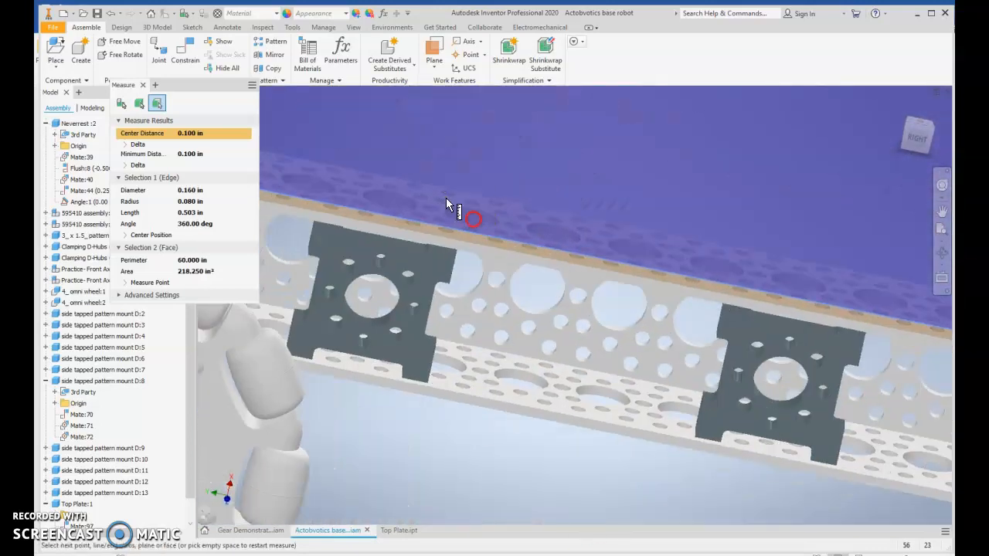
pyautogui.keyDown('shift'); pyautogui.moveTo(505, 362); pyautogui.dragTo(501, 371, button='middle'); pyautogui.keyUp('shift')
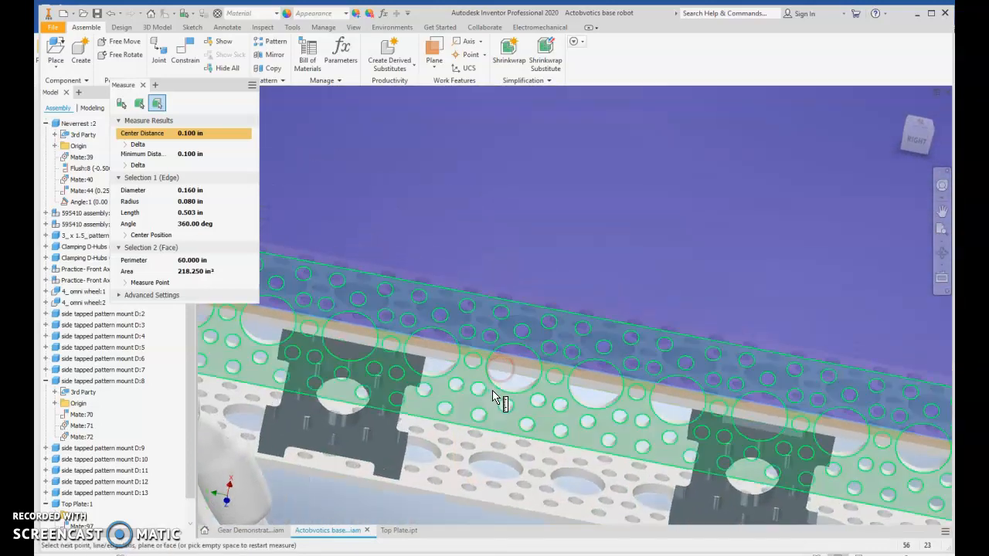
pyautogui.press('m')
pyautogui.click(454, 459)
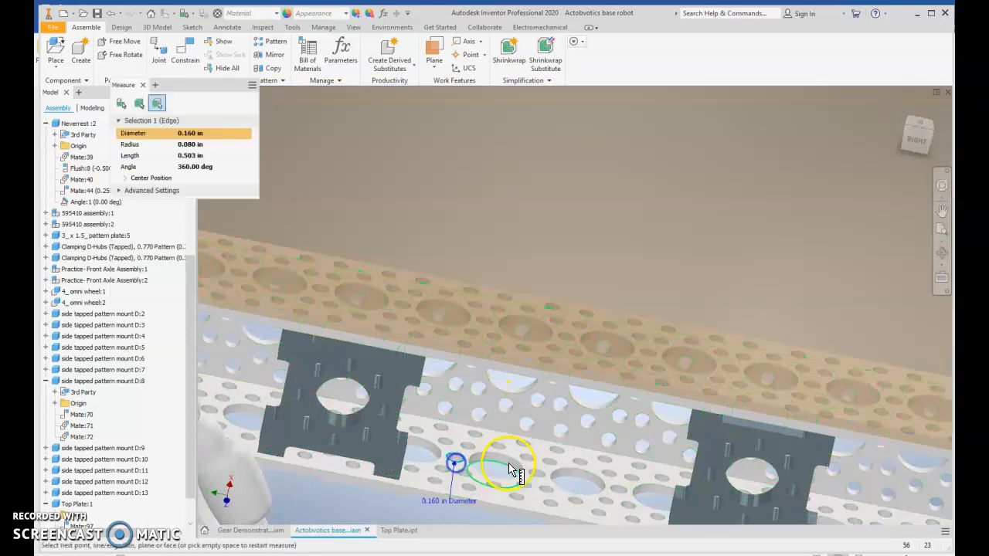
pyautogui.click(618, 495)
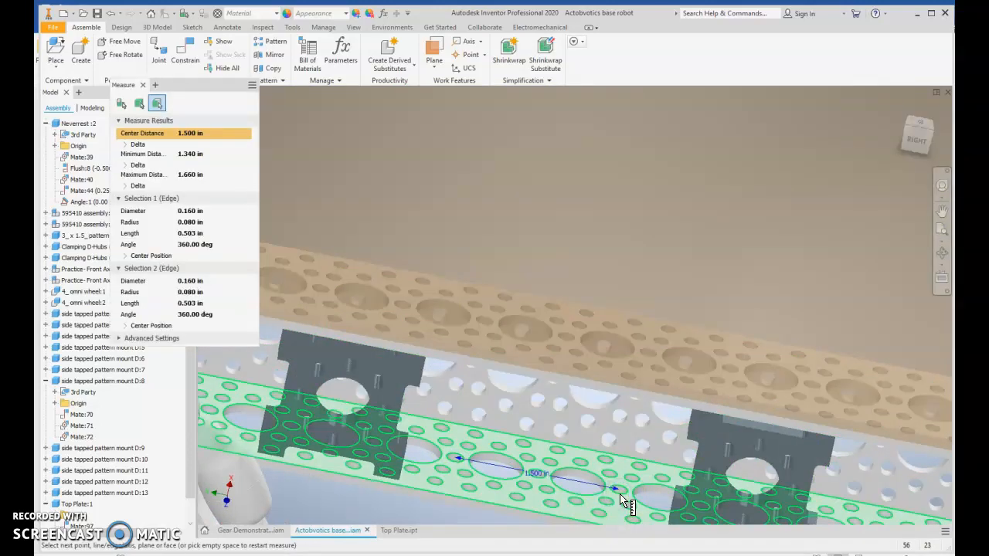
pyautogui.click(616, 500)
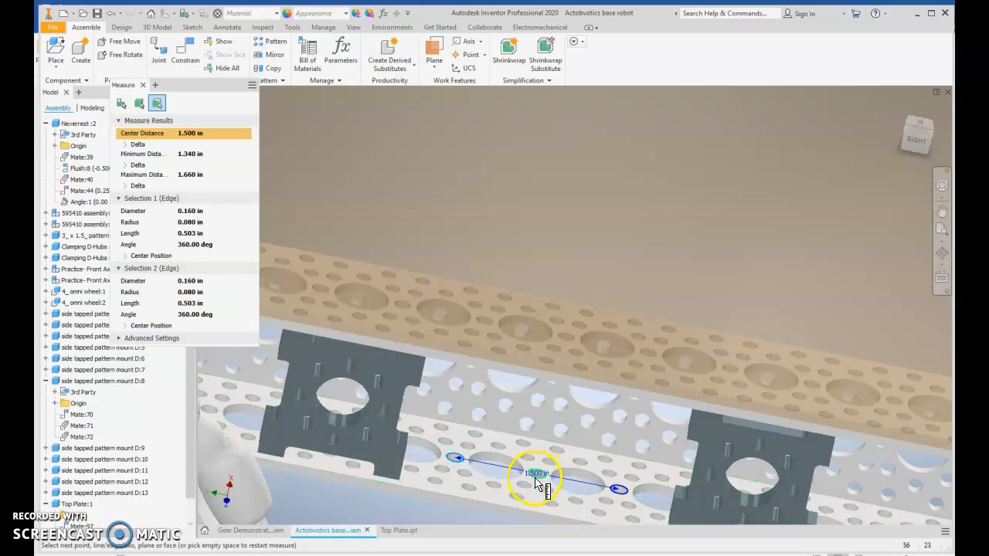
# Measure the spacing of each adjacent small-hole pair on the lower flange, and recheck the span across both large openings.
pyautogui.click(537, 480)
pyautogui.click(632, 501)
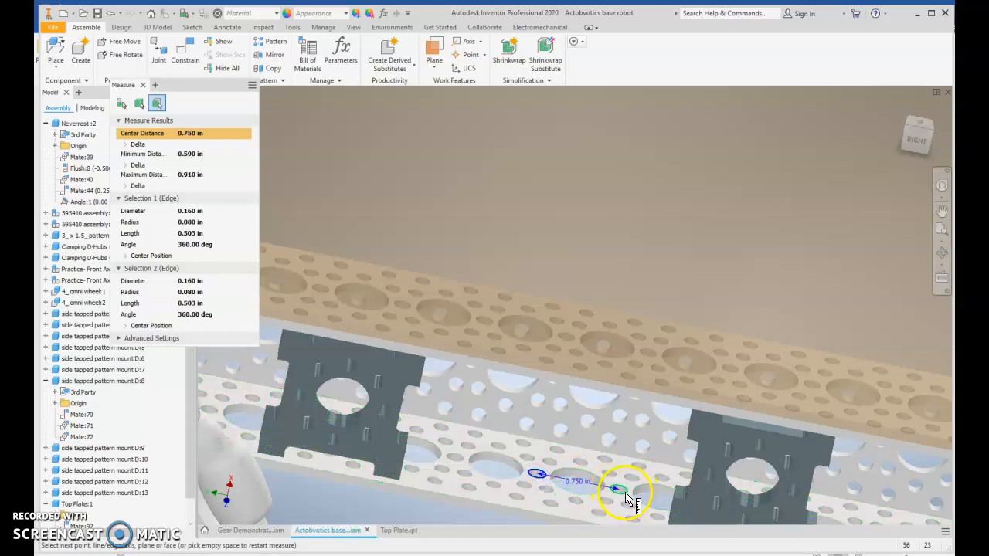
pyautogui.click(460, 462)
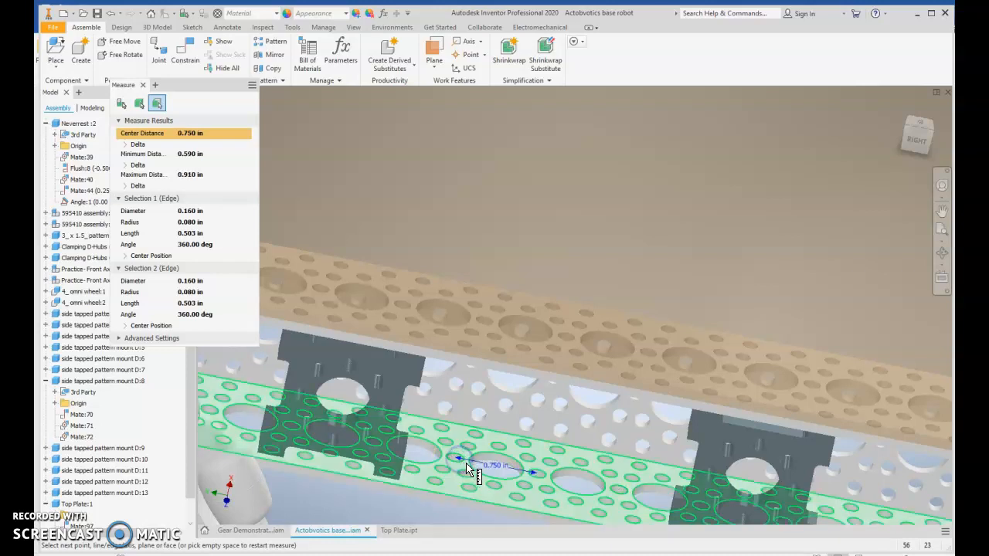
pyautogui.click(621, 496)
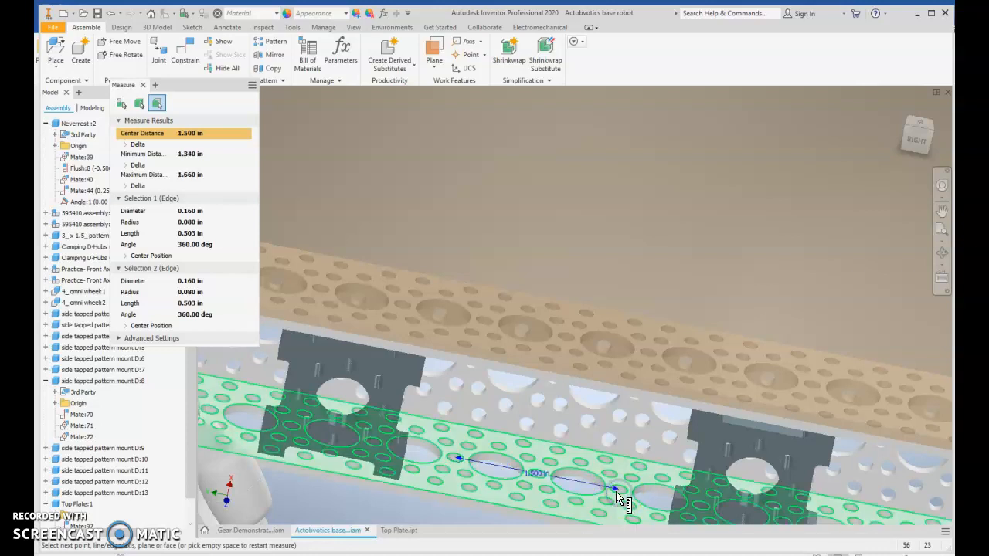
# Measure the centre distances between small holes three and four large openings apart on the side channel's lower flange.
pyautogui.moveTo(652, 471); pyautogui.dragTo(498, 380, button='middle')
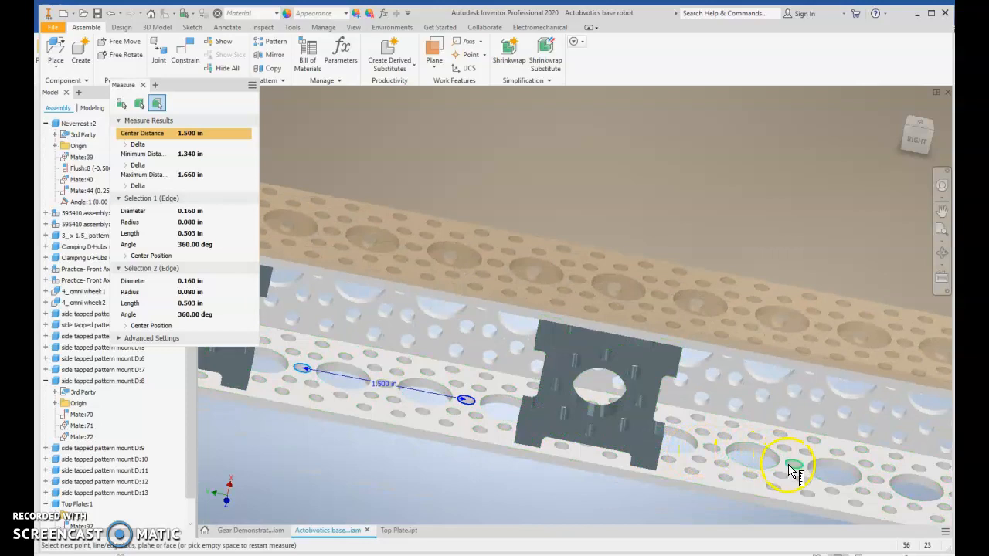
pyautogui.click(718, 453)
pyautogui.moveTo(753, 456); pyautogui.dragTo(539, 401, button='middle')
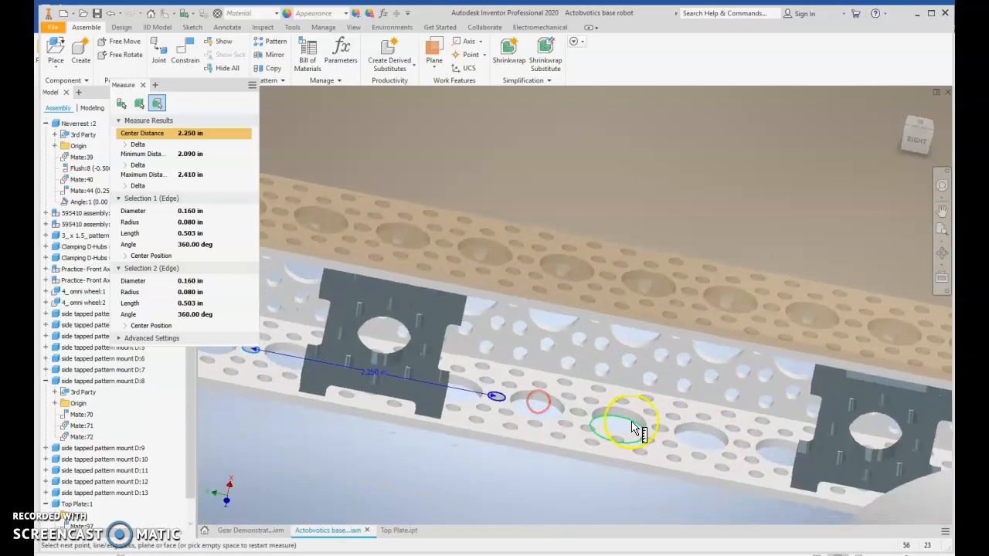
pyautogui.moveTo(421, 384); pyautogui.dragTo(547, 406, button='middle')
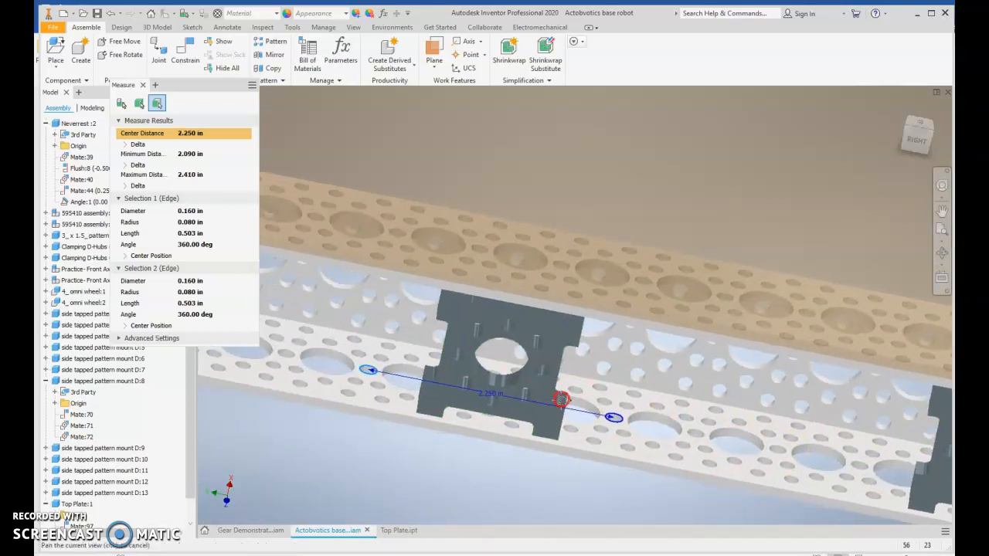
pyautogui.click(293, 359)
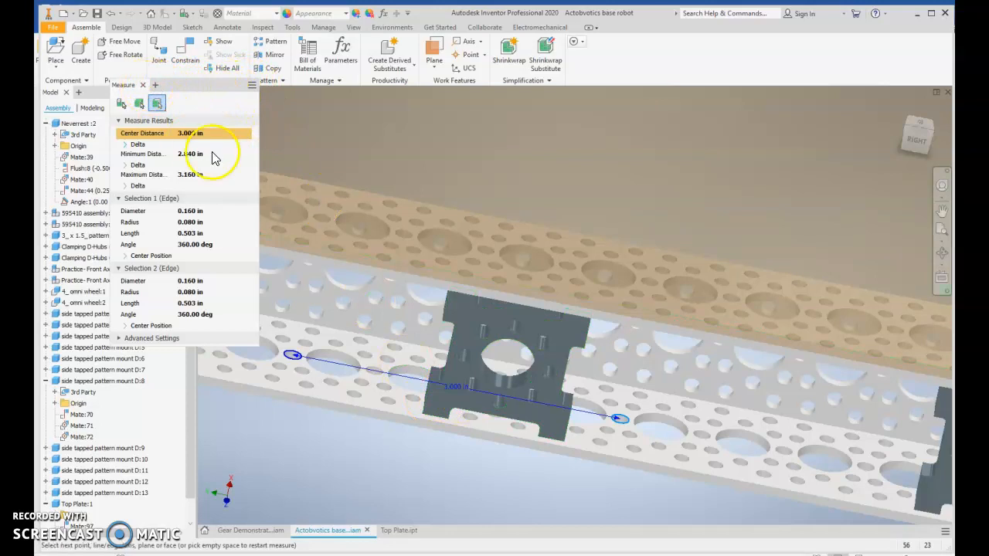
pyautogui.moveTo(270, 279); pyautogui.dragTo(510, 341, button='middle')
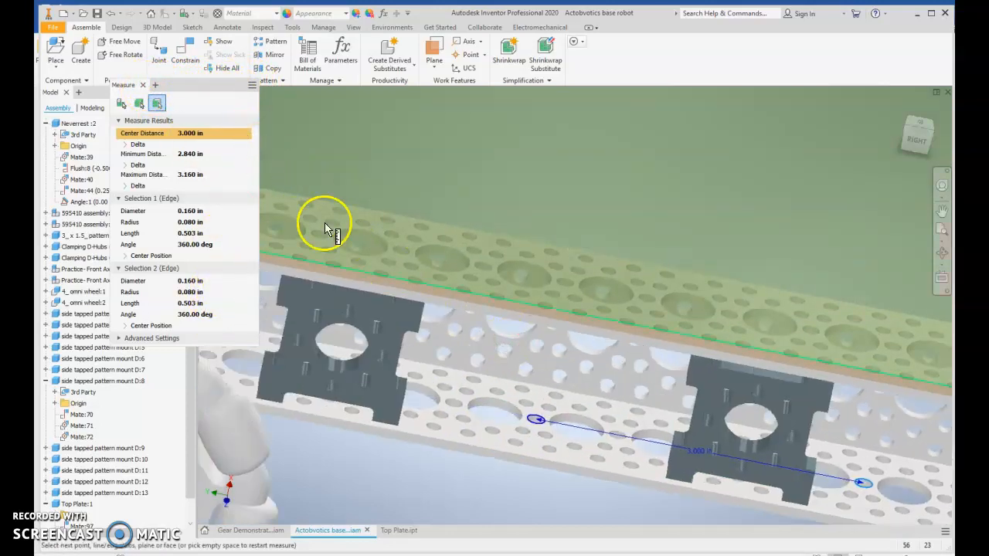
pyautogui.scroll(4, 613, 327)
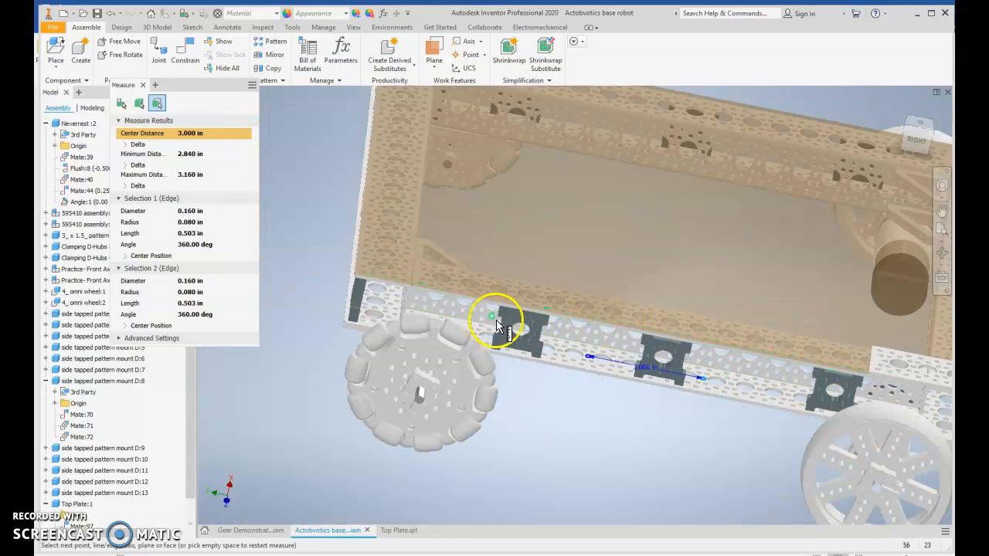
# Start a sketch on the Top Plate part's large face and place a point about 1.03 in from the left edge, near the lower-left corner.
pyautogui.click(398, 530)
pyautogui.moveTo(287, 166); pyautogui.dragTo(536, 132, button='middle')
pyautogui.click(63, 51)
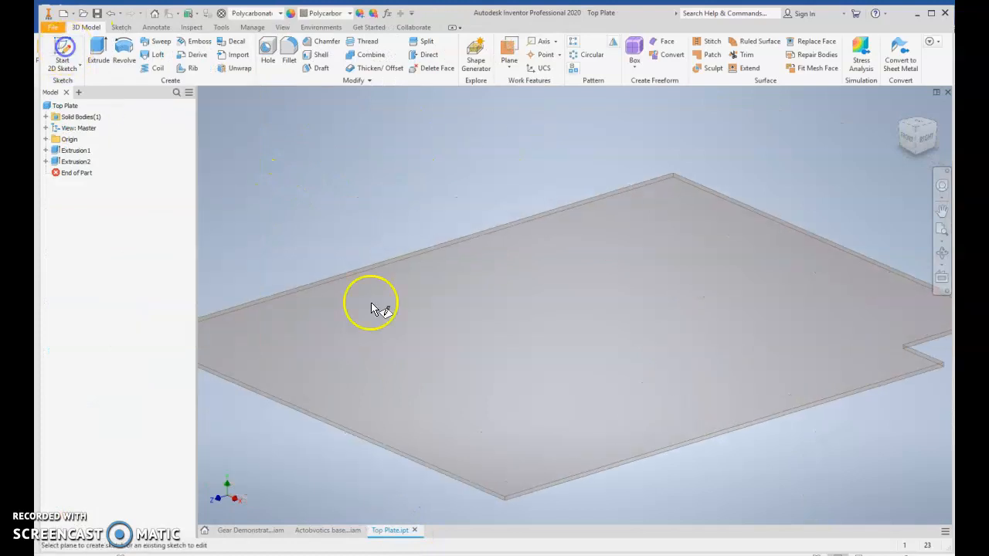
pyautogui.click(537, 363)
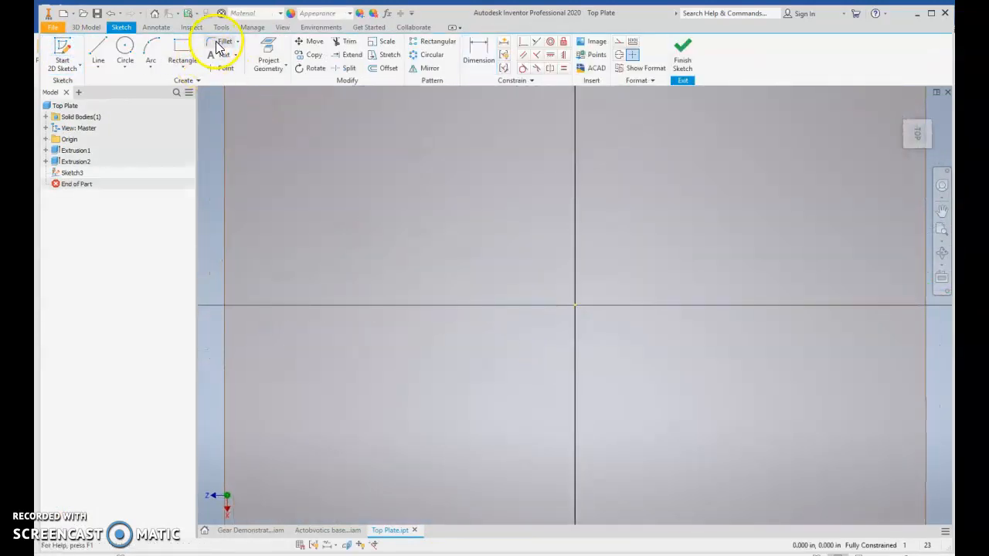
pyautogui.click(223, 68)
pyautogui.moveTo(371, 420); pyautogui.dragTo(389, 278, button='middle')
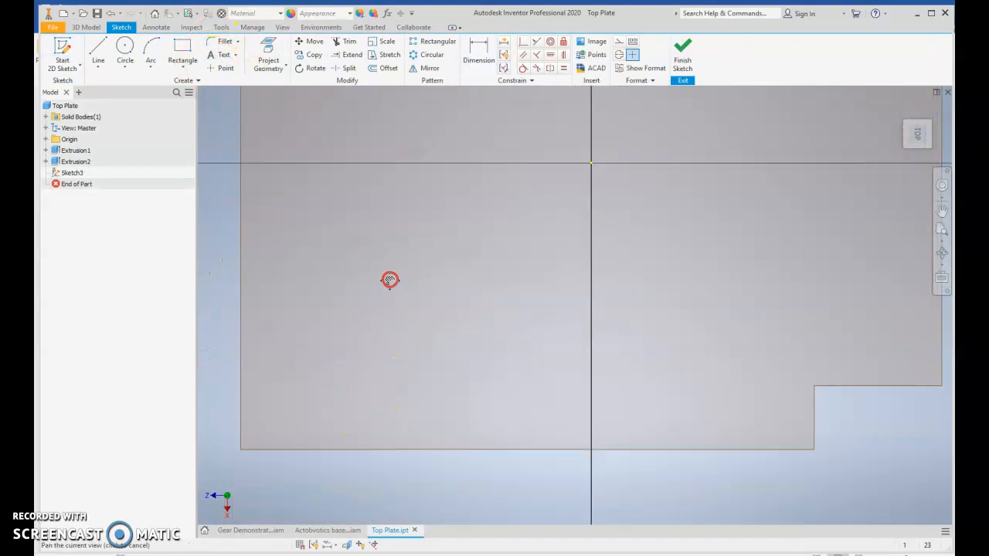
pyautogui.click(285, 419)
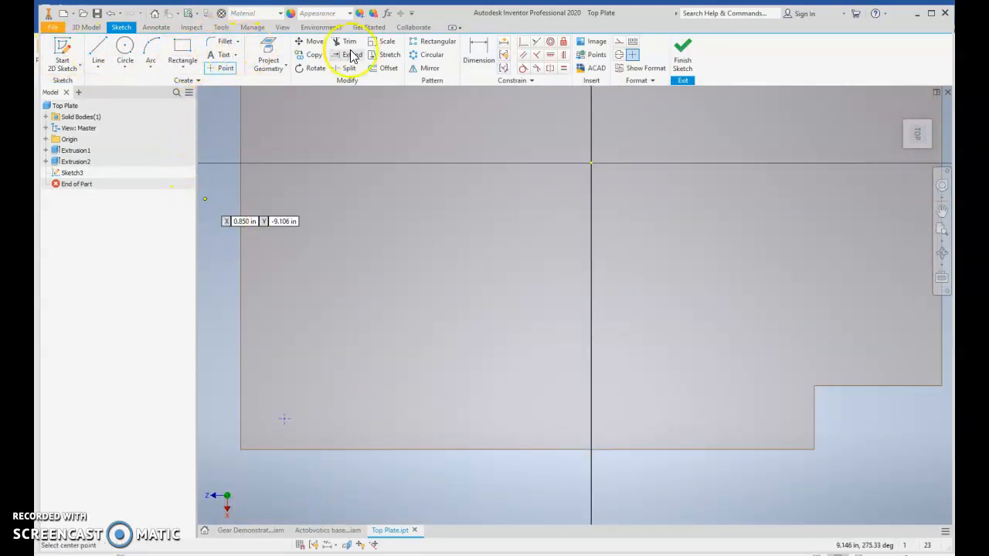
# Dimension the point's horizontal distance from the plate's left edge as 1.135 in.
pyautogui.click(478, 49)
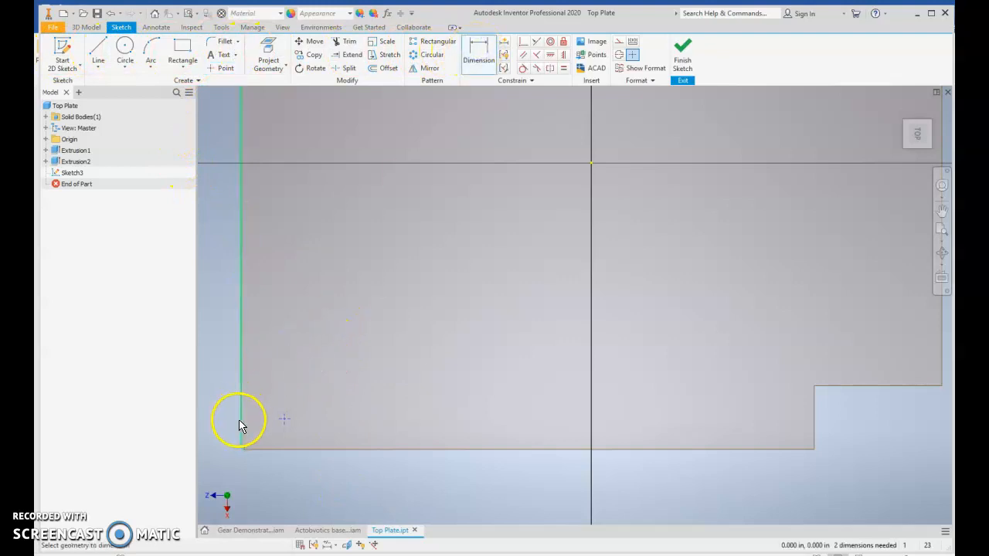
pyautogui.click(285, 419)
pyautogui.click(270, 468)
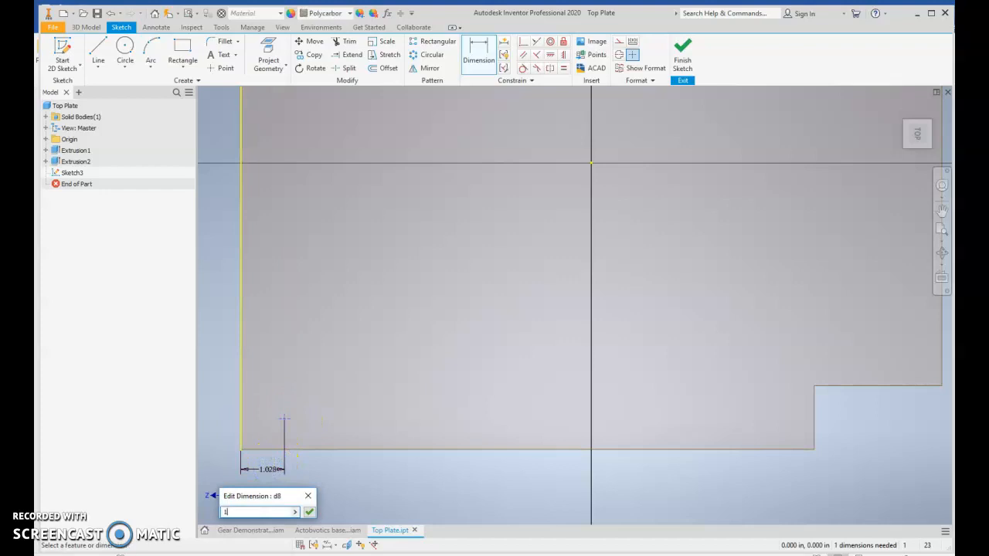
pyautogui.write('1.135')
pyautogui.press('Return')
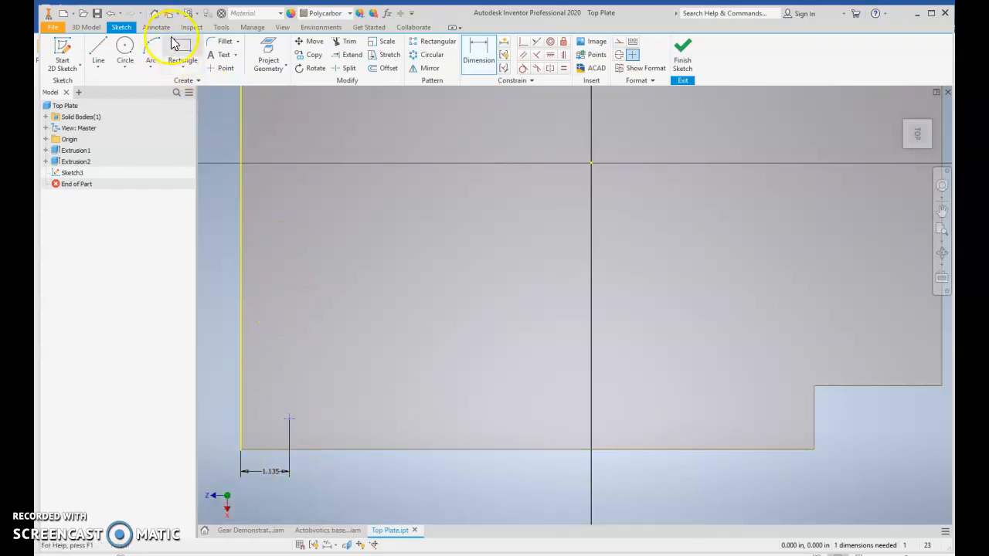
# Place three more sketch points along the plate's lower edge, level with the first point.
pyautogui.click(217, 68)
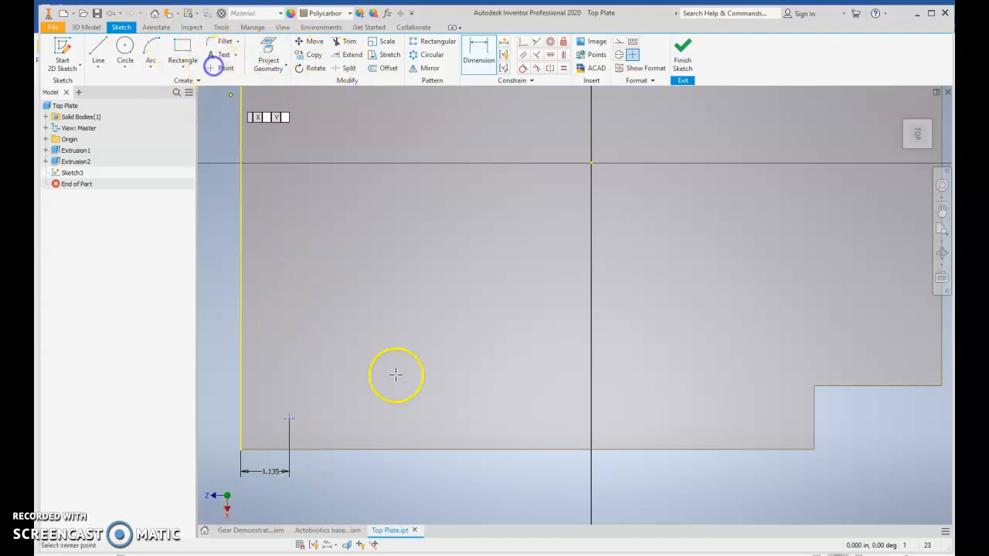
pyautogui.click(398, 418)
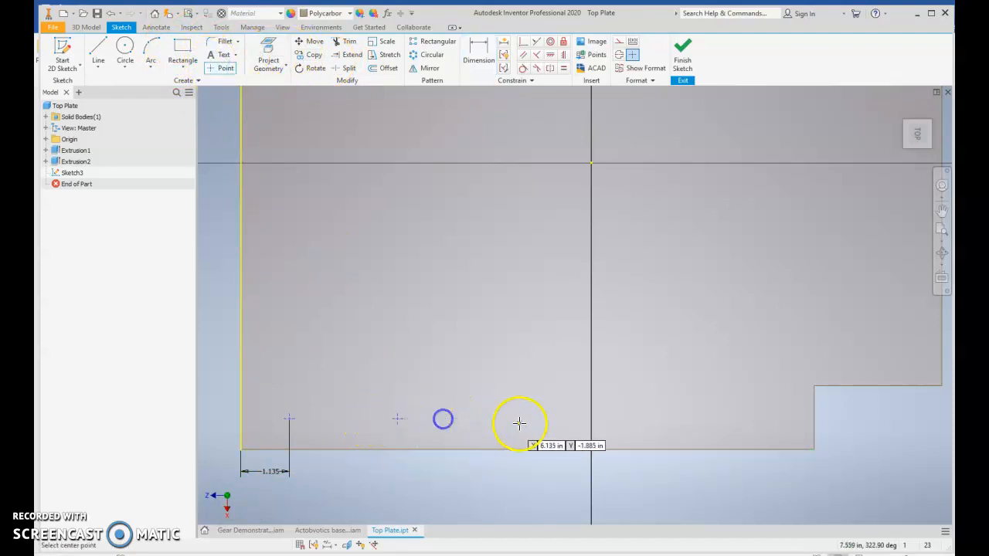
pyautogui.click(521, 418)
pyautogui.click(667, 418)
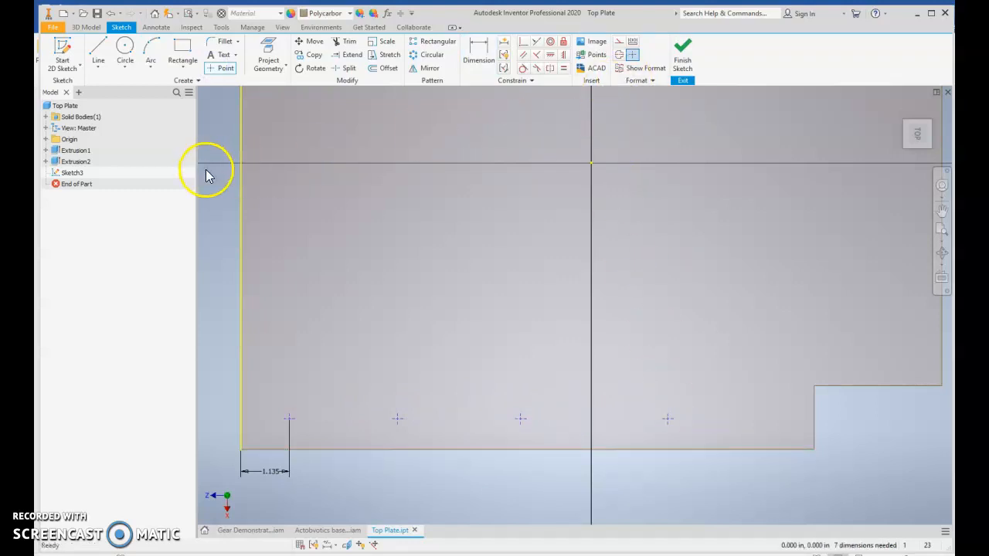
# Measure the distance between the first two sketch points near the plate's lower edge.
pyautogui.press('m')
pyautogui.click(292, 423)
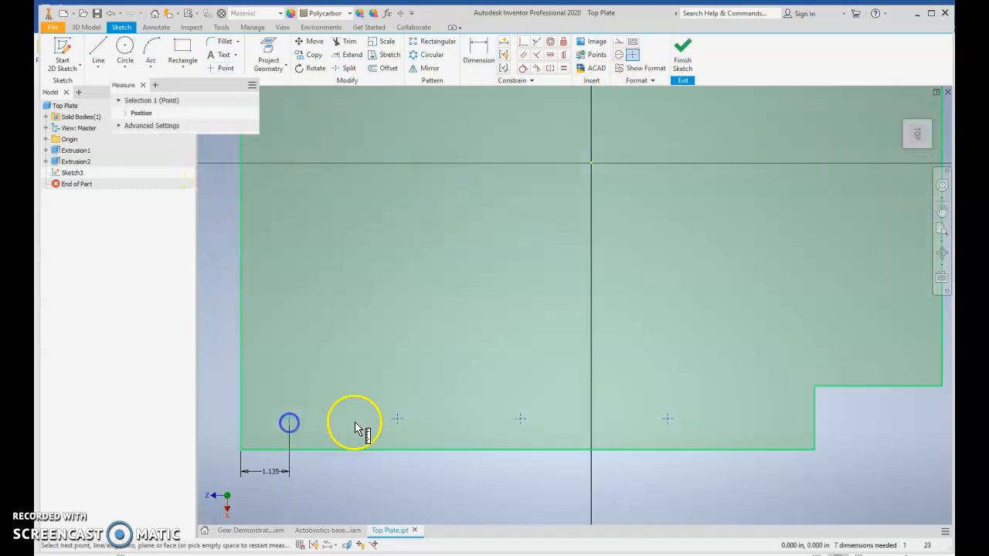
pyautogui.click(397, 420)
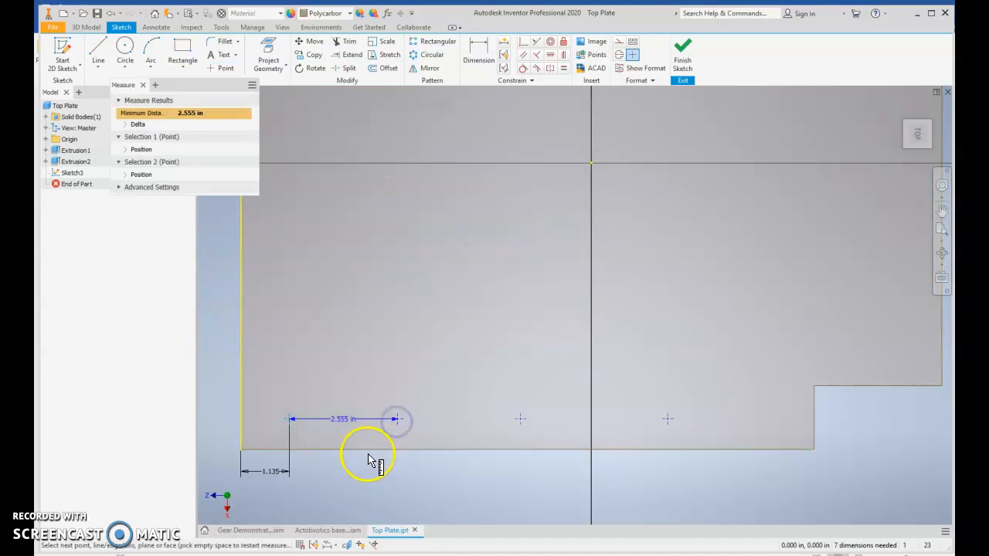
pyautogui.click(350, 417)
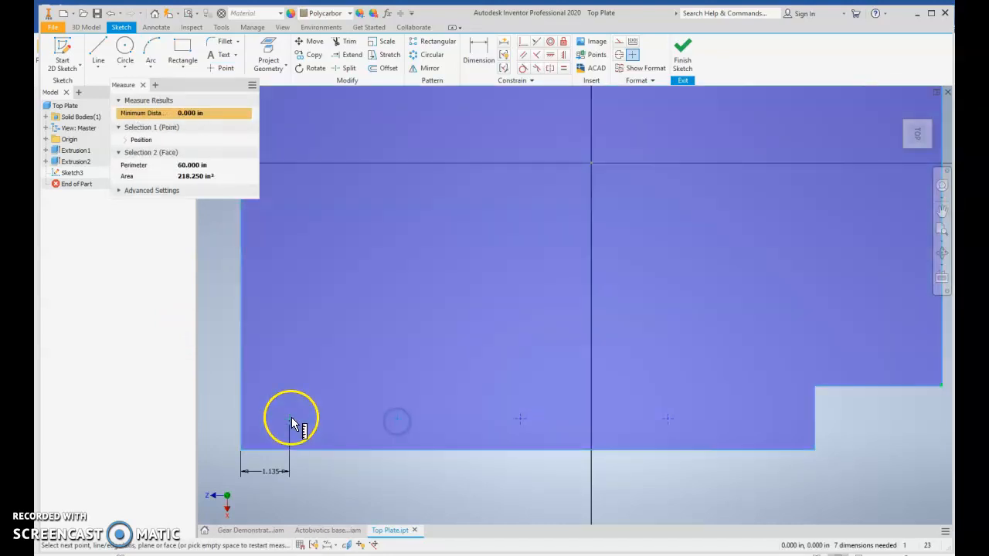
pyautogui.click(290, 419)
pyautogui.click(396, 420)
pyautogui.click(410, 422)
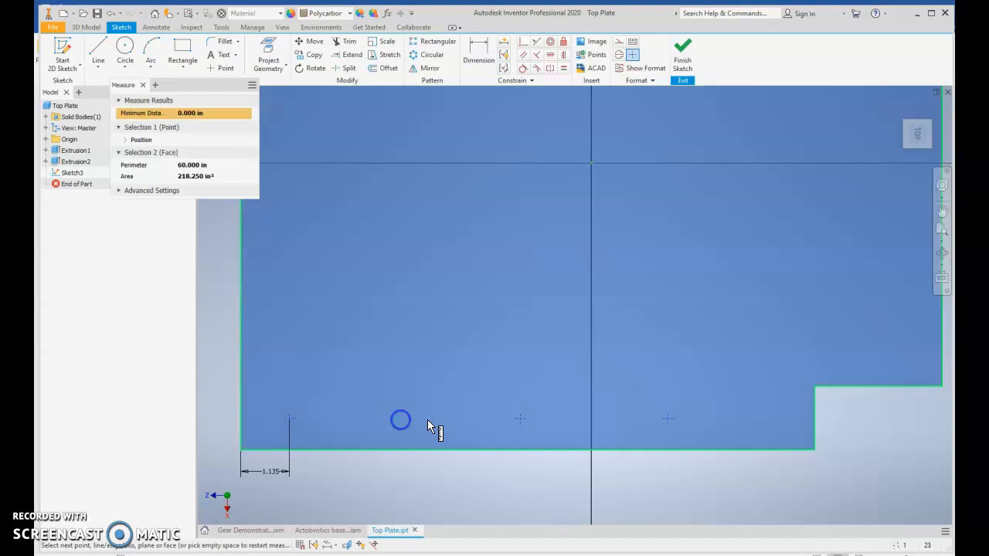
pyautogui.click(397, 419)
pyautogui.click(290, 420)
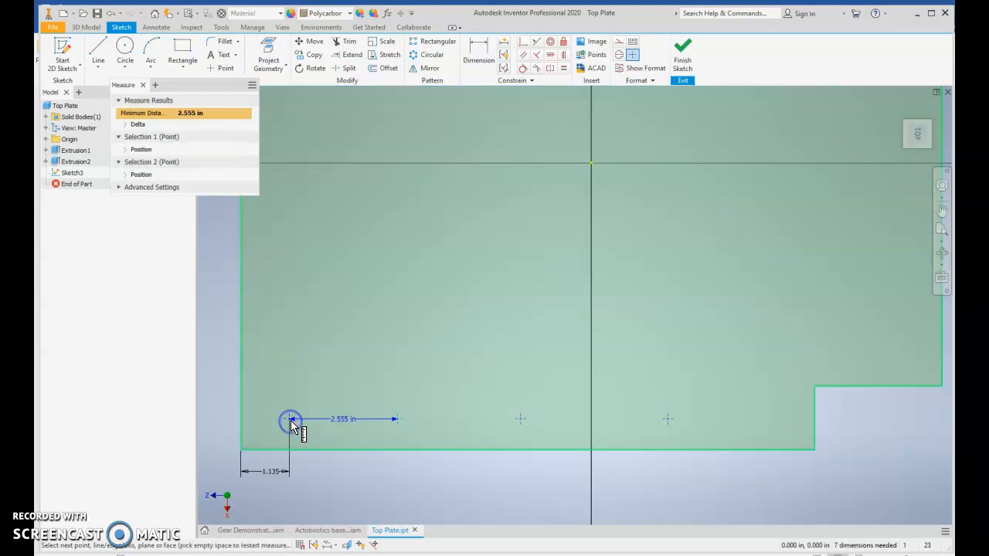
pyautogui.press('Escape')
# Dimension the horizontal spacing between the first and second sketch points as 3 in.
pyautogui.press('d')
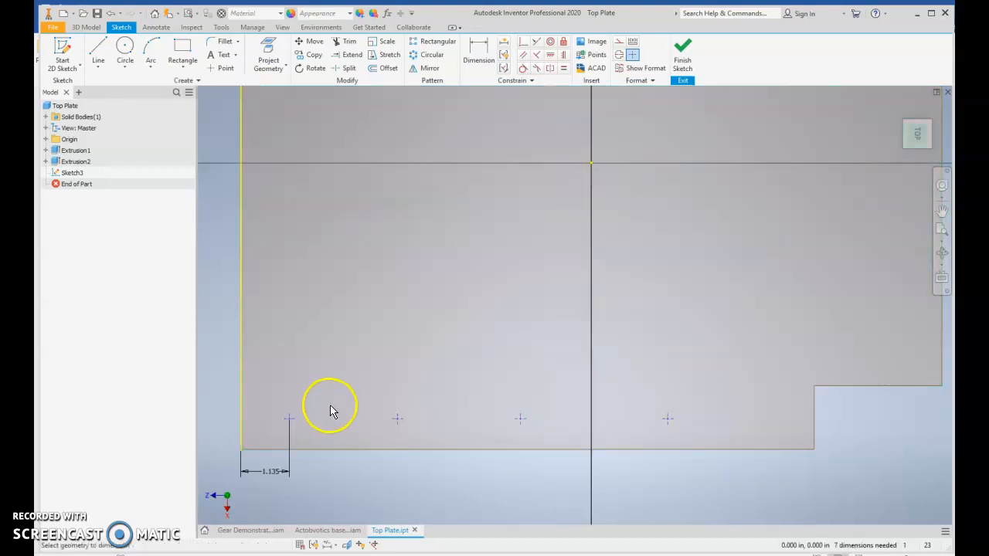
pyautogui.click(294, 427)
pyautogui.press('Escape')
pyautogui.click(397, 419)
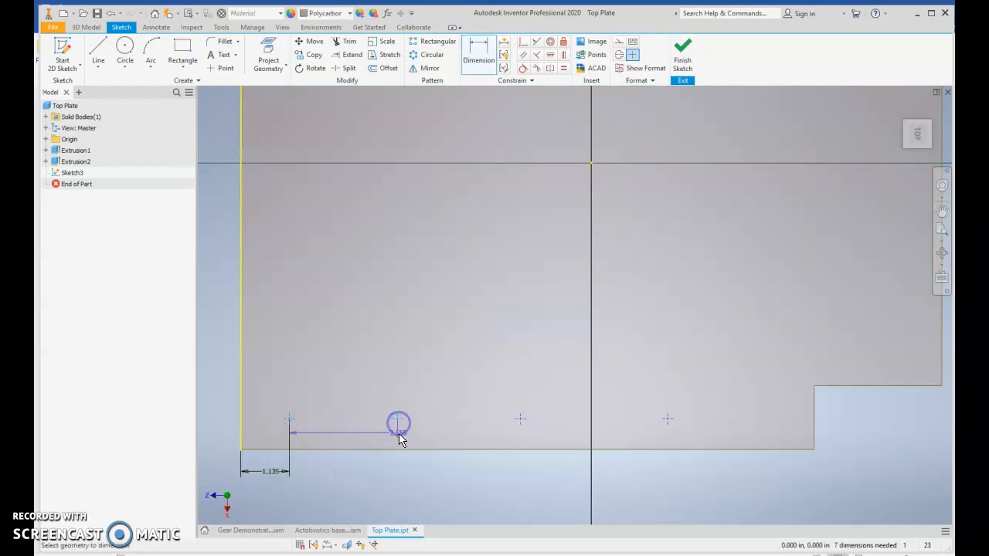
pyautogui.click(346, 467)
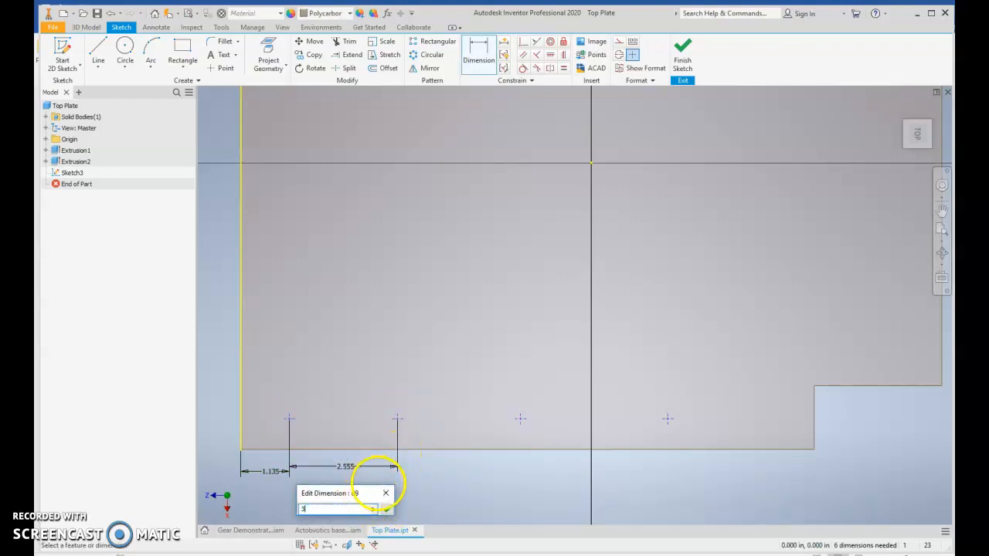
pyautogui.press('Return')
# Dimension the spacing from the second to the third point and from the third to the fourth point as 3 in each.
pyautogui.click(523, 421)
pyautogui.click(466, 472)
pyautogui.write('3')
pyautogui.press('Return')
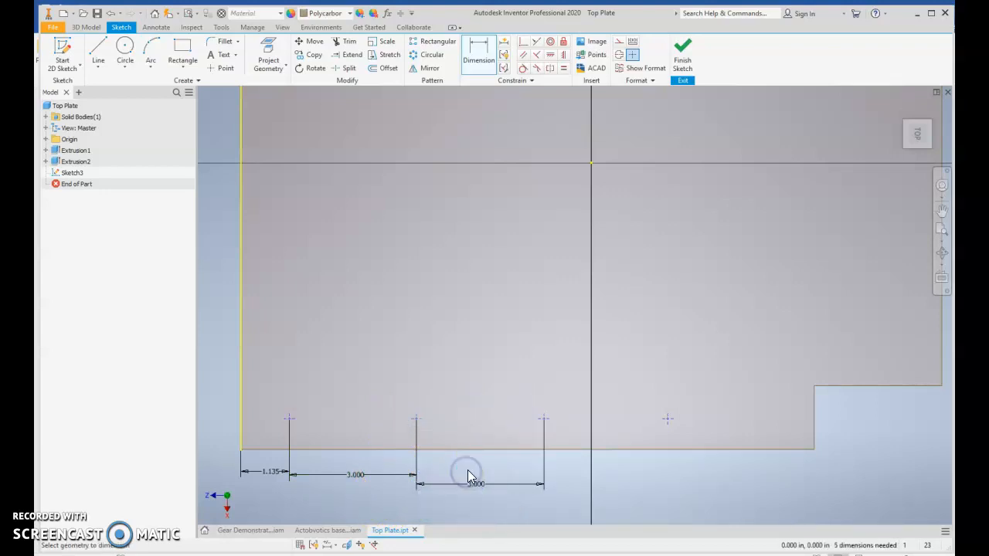
pyautogui.click(666, 421)
pyautogui.click(625, 478)
pyautogui.write('3')
pyautogui.press('Return')
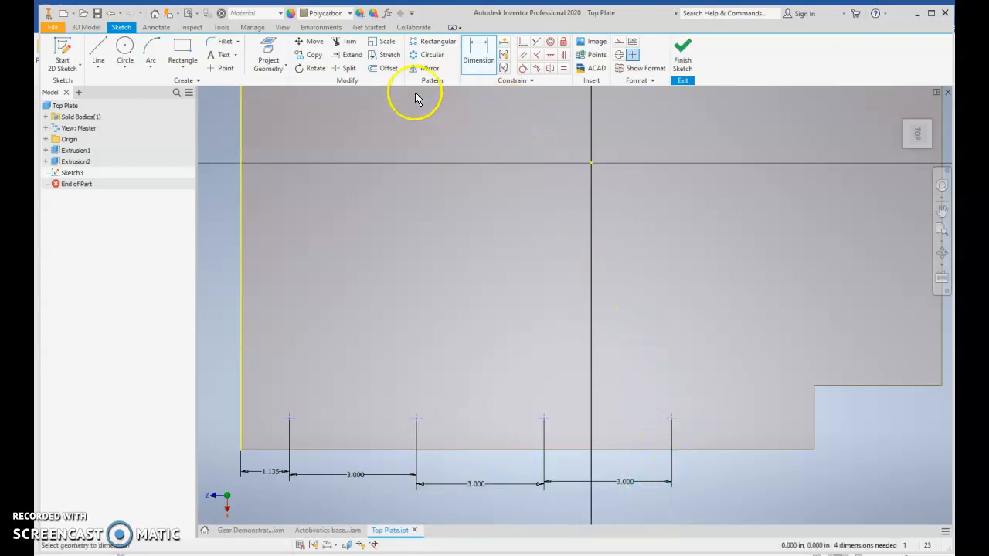
# Add a fifth point near the corner cutout and dimension it 3 in horizontally from the fourth point.
pyautogui.click(223, 68)
pyautogui.click(788, 422)
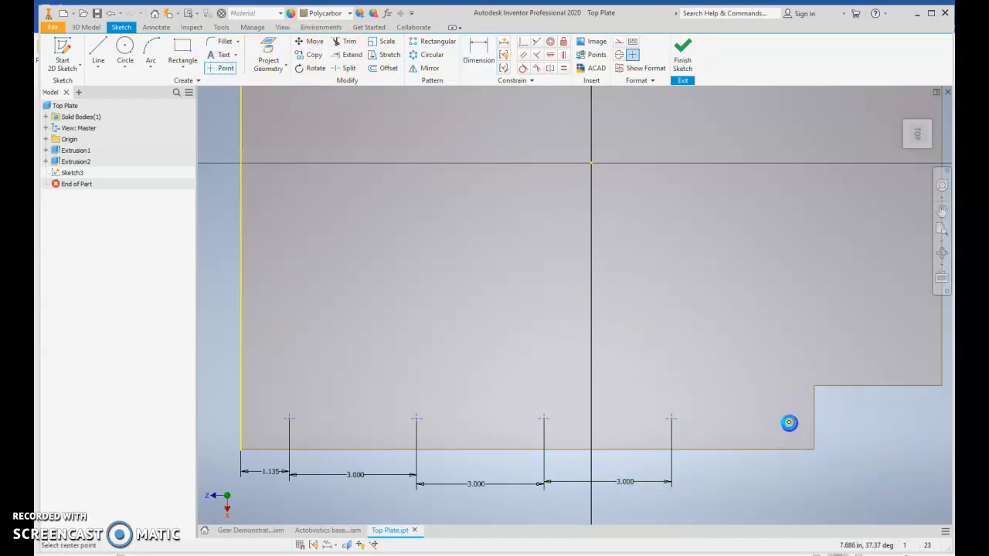
pyautogui.click(477, 50)
pyautogui.click(671, 419)
pyautogui.click(720, 484)
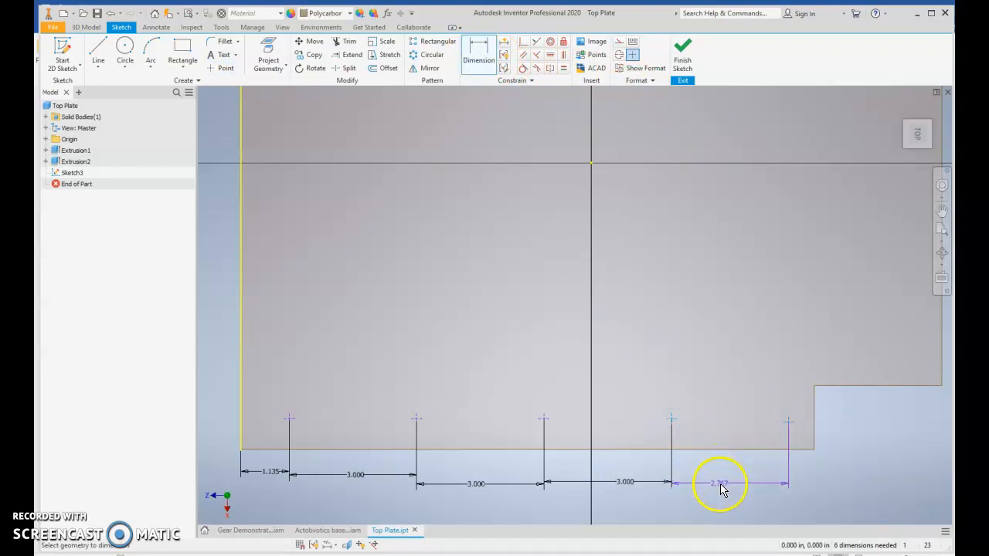
pyautogui.write('3')
pyautogui.press('Return')
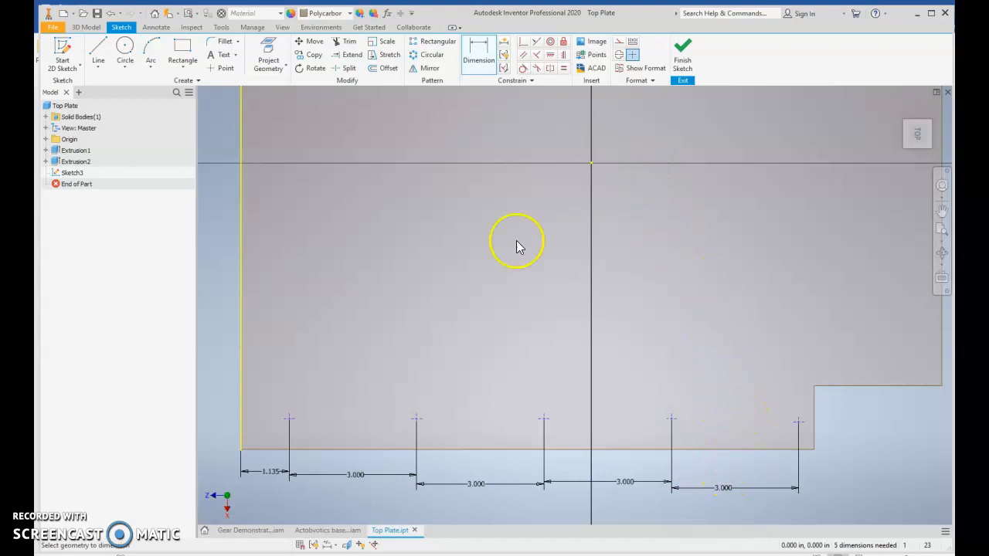
# In the robot assembly, measure the distance from a small hole beside the channel seam to the nearby outer edge at the Top Plate's corner.
pyautogui.click(318, 530)
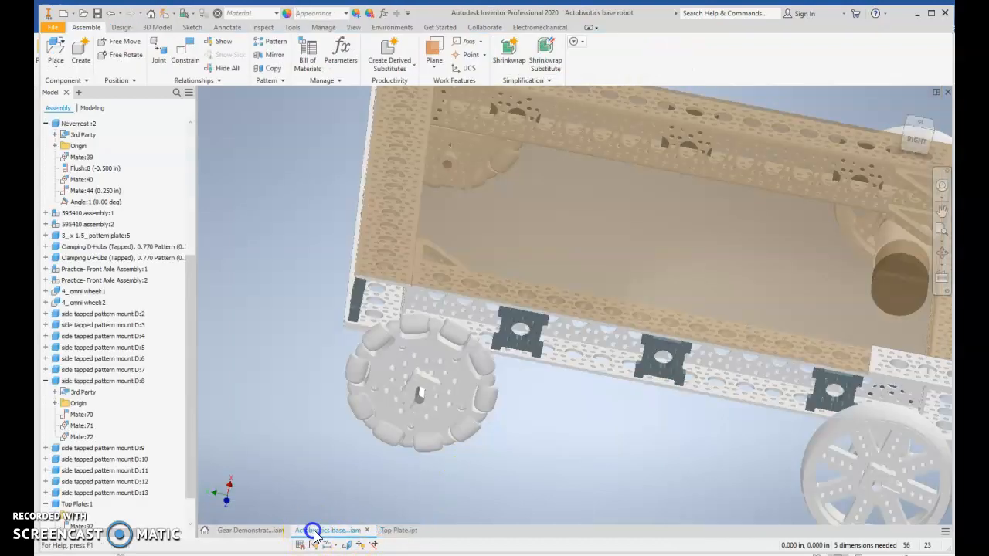
pyautogui.keyDown('shift'); pyautogui.moveTo(322, 347); pyautogui.dragTo(387, 383, button='middle'); pyautogui.keyUp('shift')
pyautogui.moveTo(588, 435); pyautogui.dragTo(513, 380, button='middle')
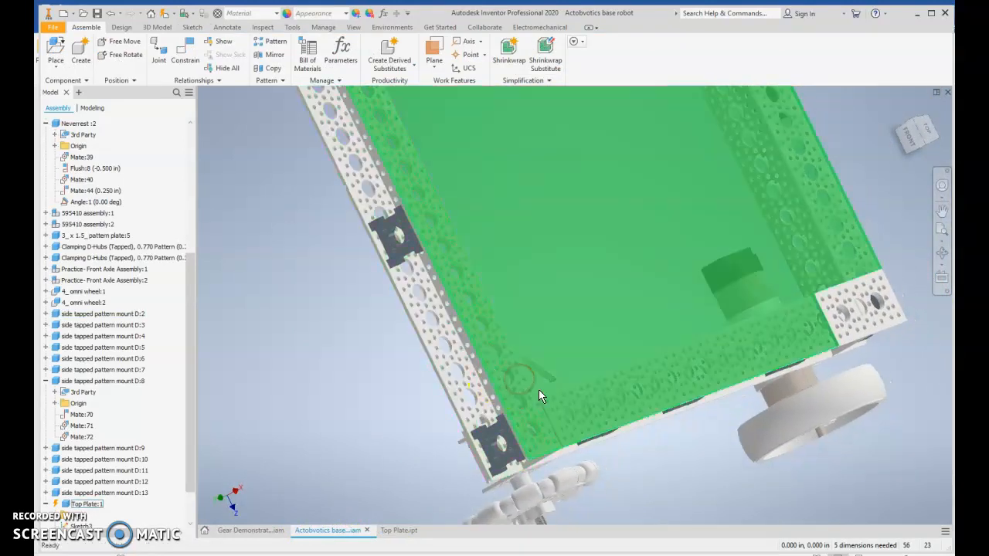
pyautogui.press('m')
pyautogui.scroll(5, 596, 421)
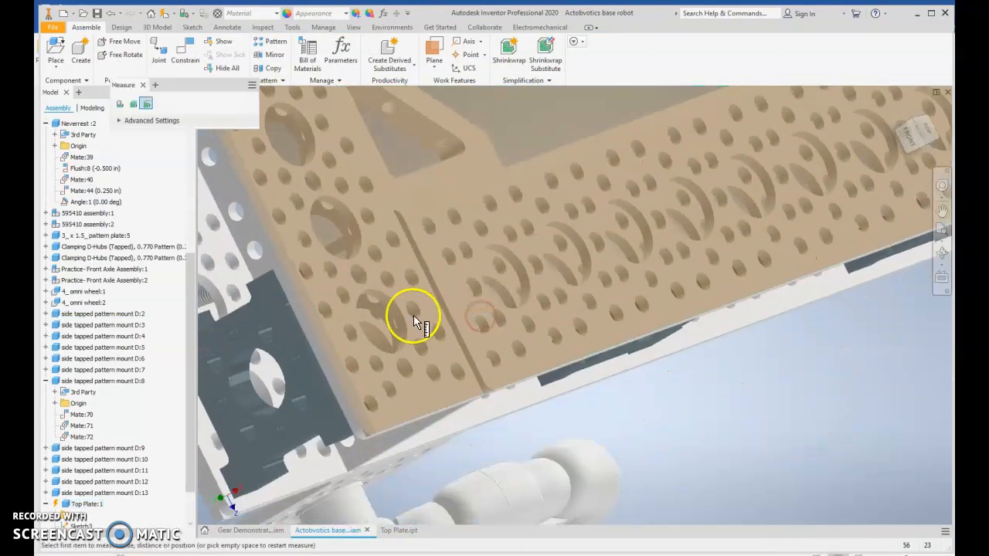
pyautogui.click(421, 319)
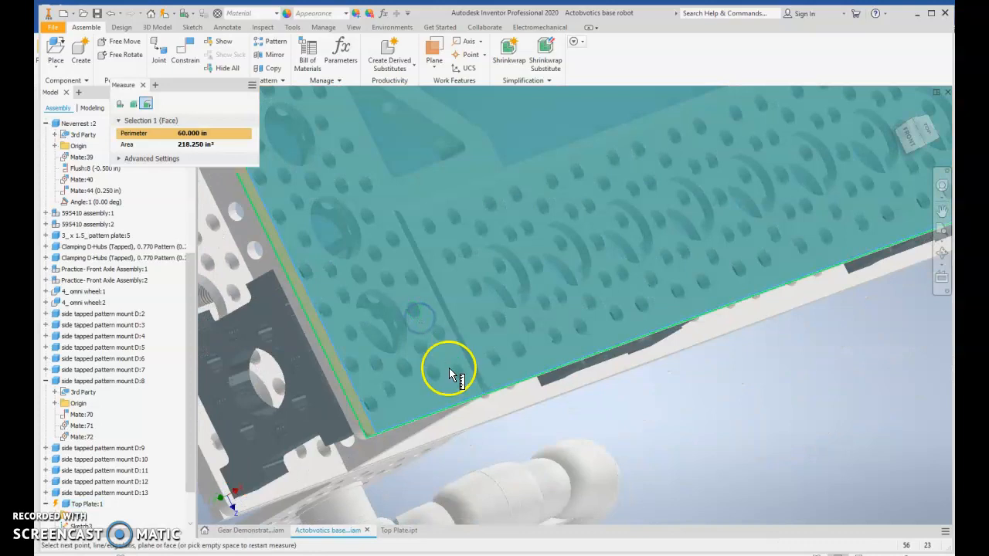
pyautogui.keyDown('shift'); pyautogui.moveTo(451, 408); pyautogui.dragTo(536, 410, button='middle'); pyautogui.keyUp('shift')
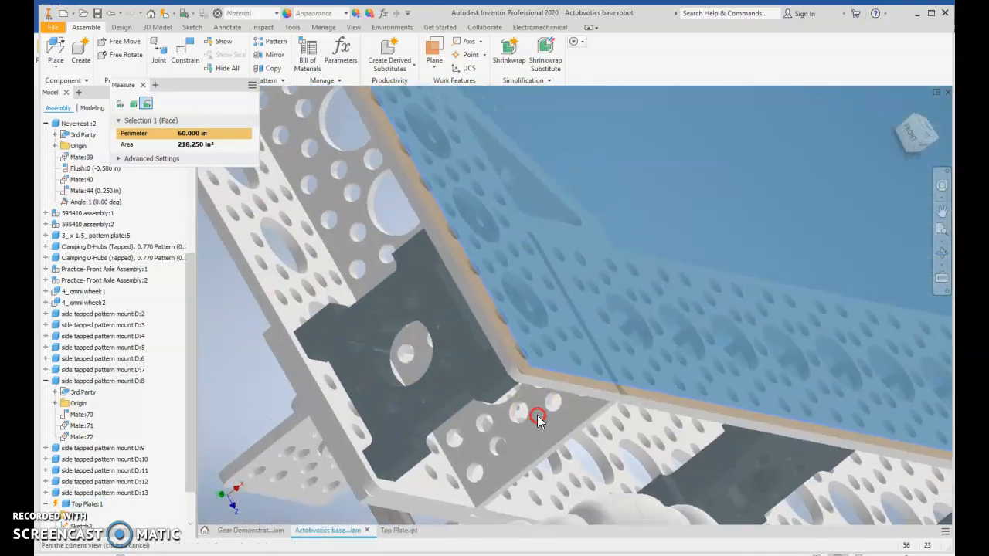
pyautogui.click(555, 304)
pyautogui.click(587, 386)
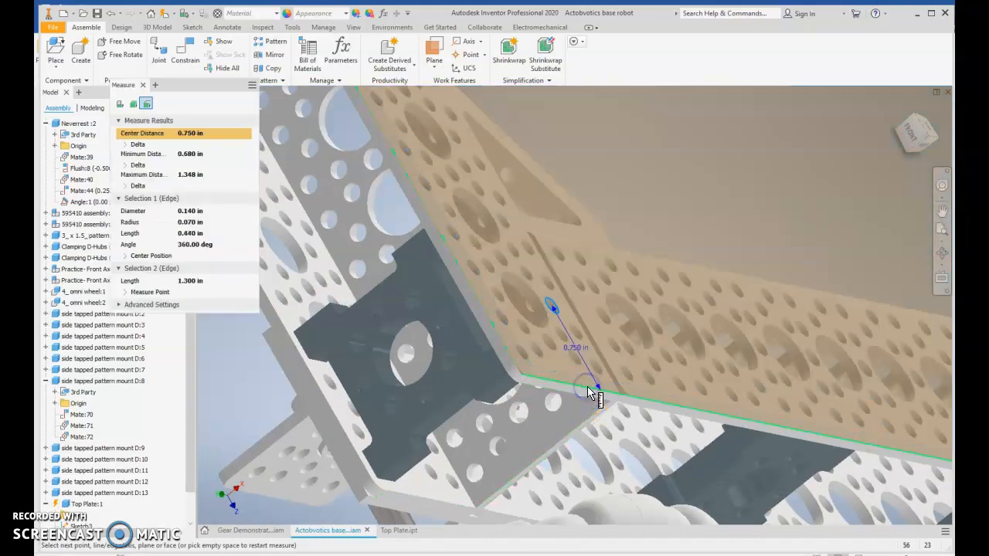
# In the Top Plate sketch, dimension the first point 0.75 in from the plate's long edge beside the point row.
pyautogui.click(395, 531)
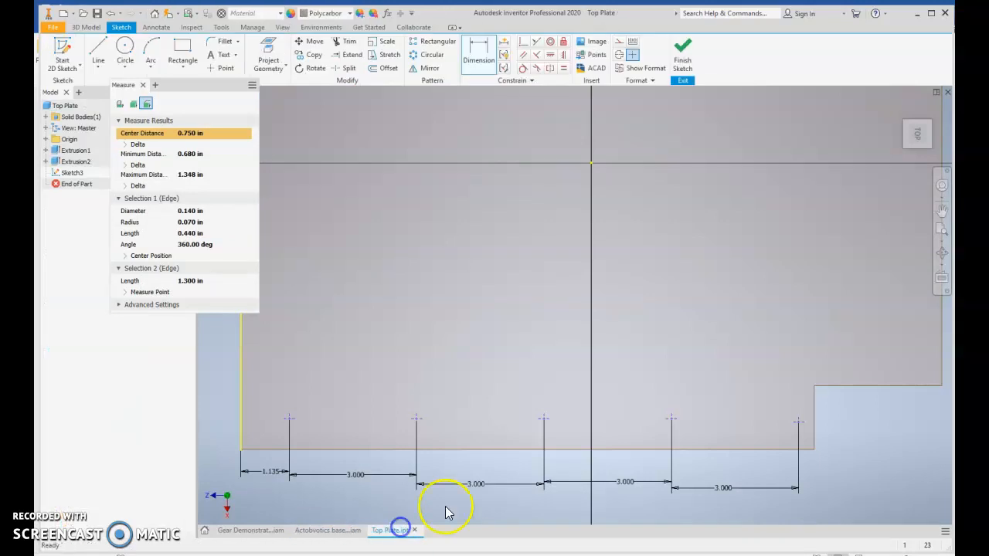
pyautogui.click(479, 53)
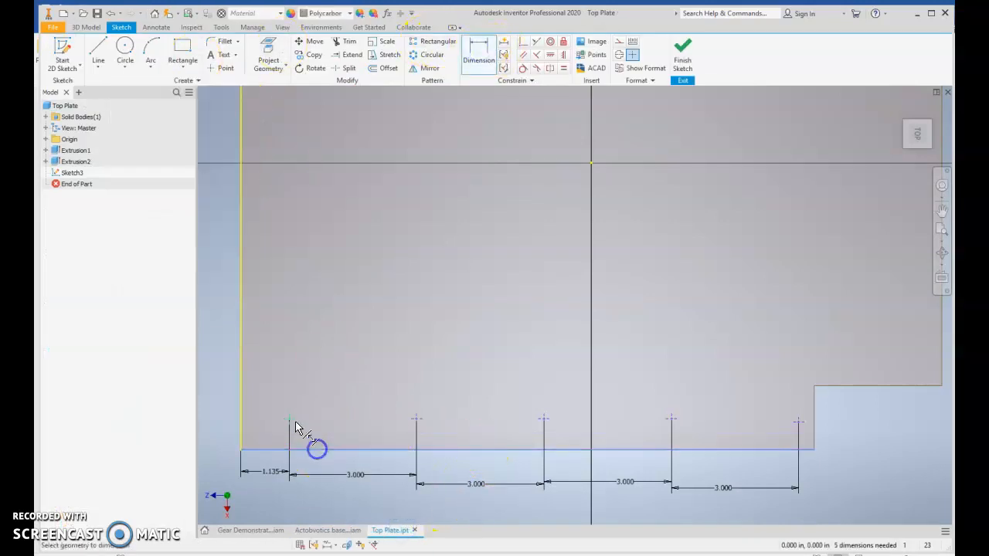
pyautogui.click(291, 424)
pyautogui.click(224, 430)
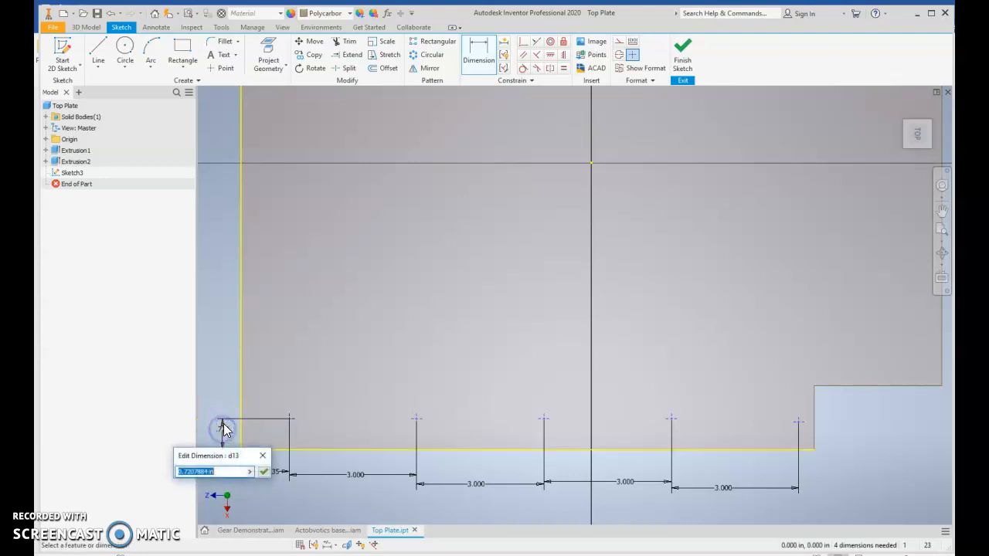
pyautogui.press('Return')
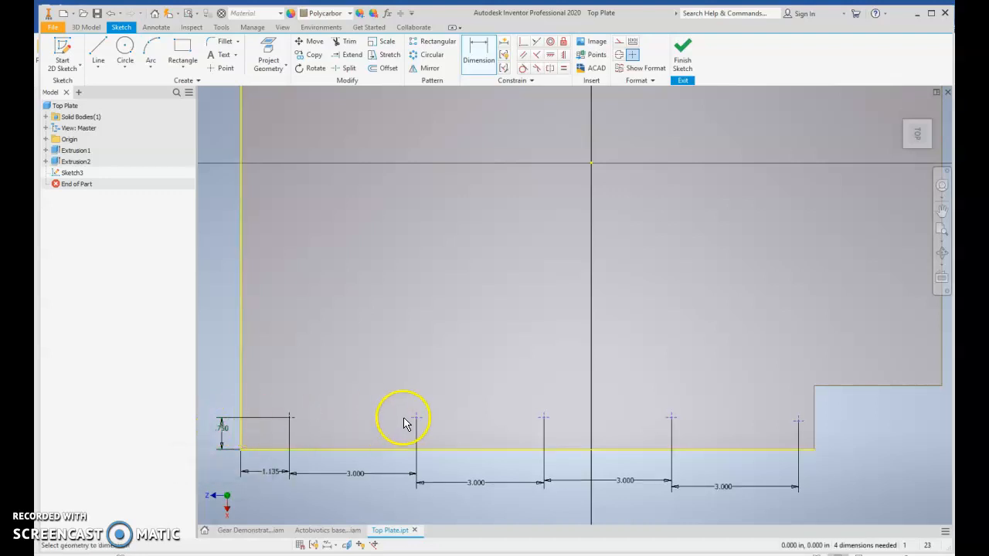
# Align the second through fifth points in line with the first point along the row using Vertical constraints.
pyautogui.moveTo(416, 423)
pyautogui.mouseDown()
pyautogui.moveTo(411, 407)
pyautogui.moveTo(410, 425)
pyautogui.moveTo(395, 404)
pyautogui.mouseUp()
pyautogui.click(551, 54)
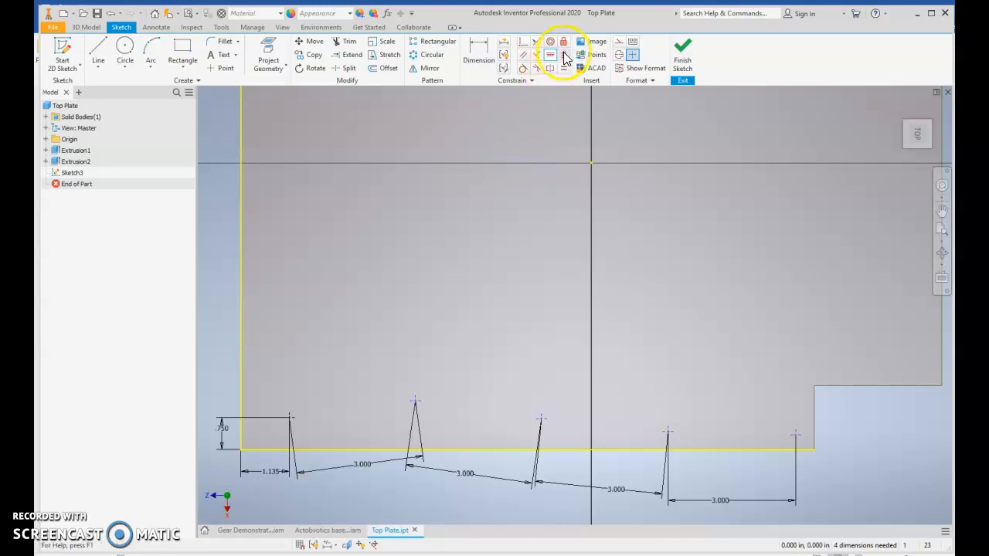
pyautogui.click(290, 418)
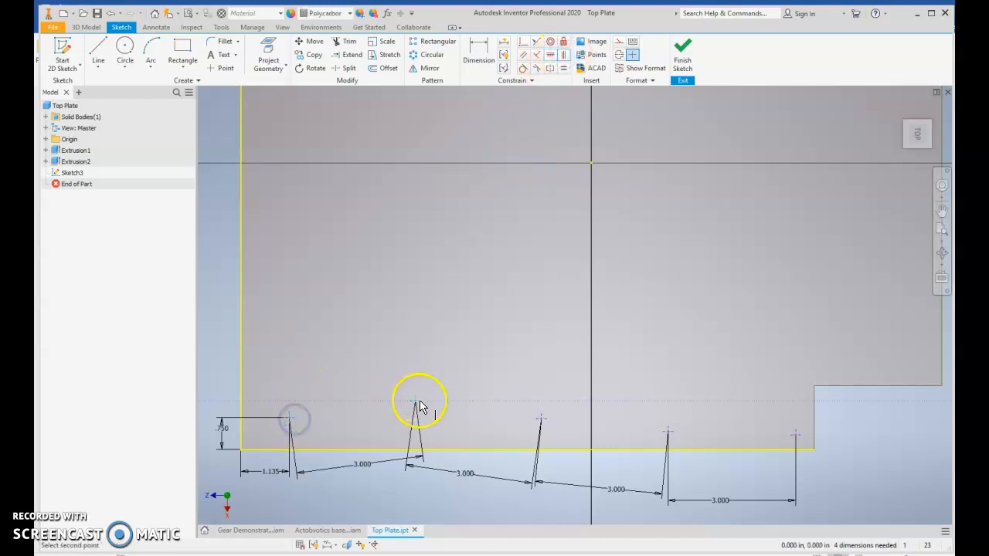
pyautogui.click(415, 404)
pyautogui.click(414, 419)
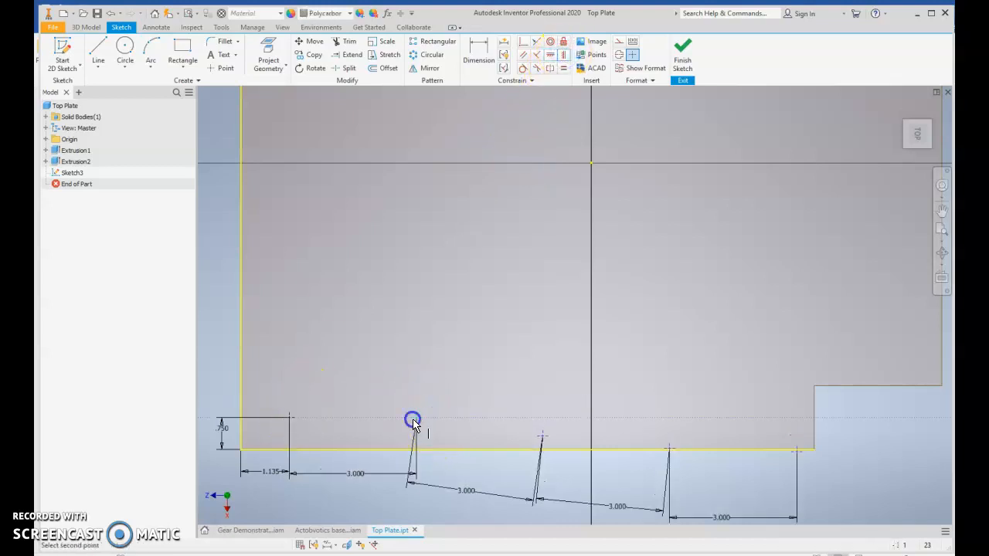
pyautogui.click(542, 436)
pyautogui.click(542, 420)
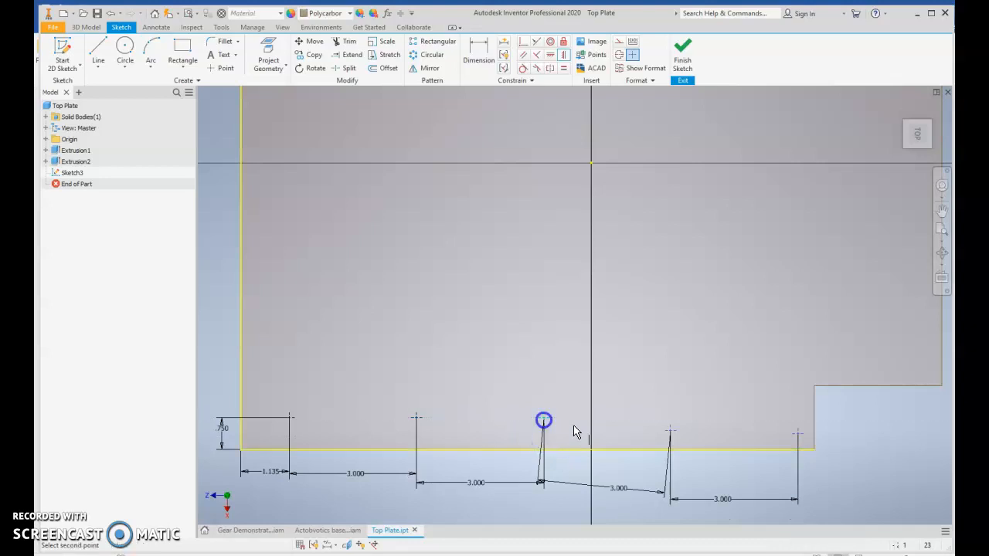
pyautogui.click(671, 437)
pyautogui.click(669, 420)
pyautogui.click(799, 432)
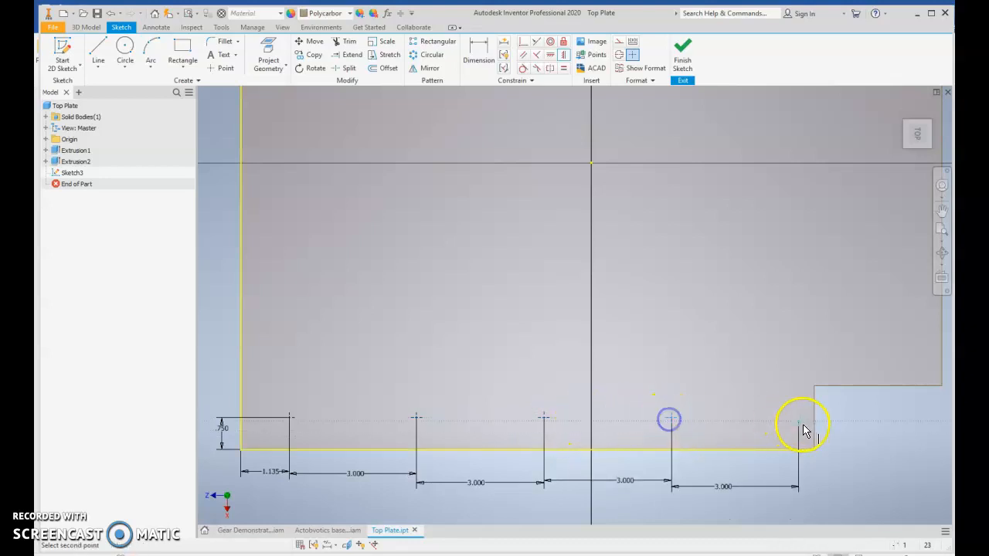
pyautogui.click(804, 429)
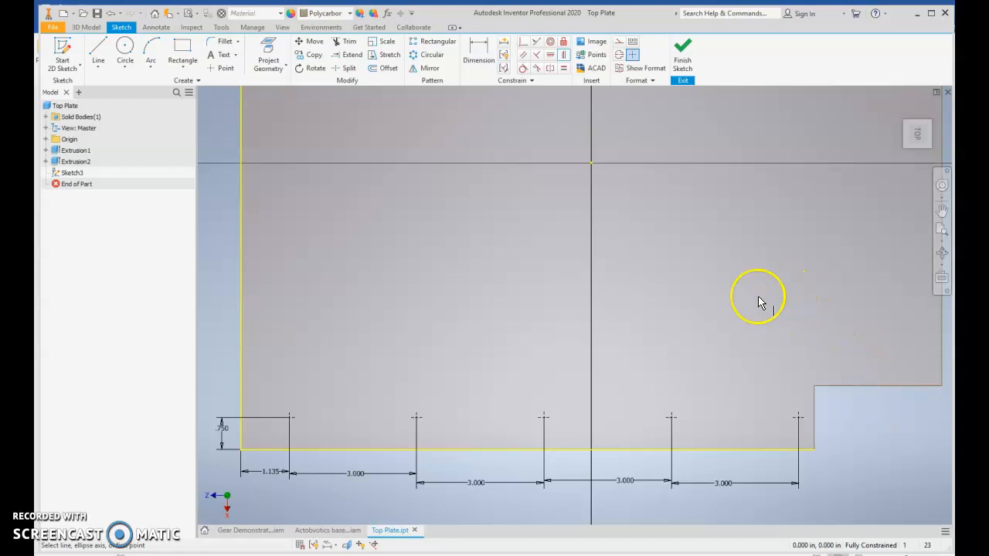
# Align the first five points of the opposite row with their counterparts in the five-point row using Horizontal constraints.
pyautogui.scroll(4, 594, 361)
pyautogui.moveTo(581, 376); pyautogui.dragTo(565, 430, button='middle')
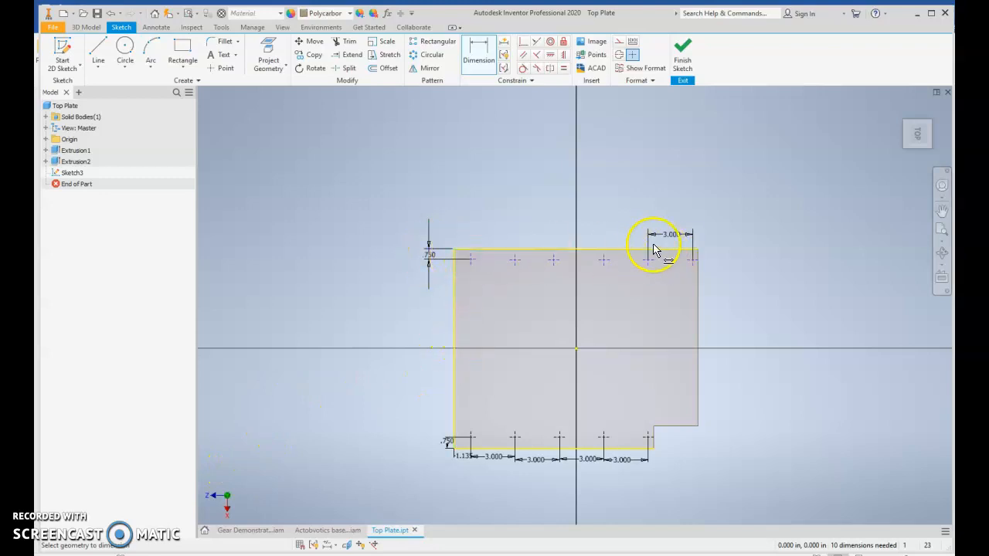
pyautogui.click(550, 55)
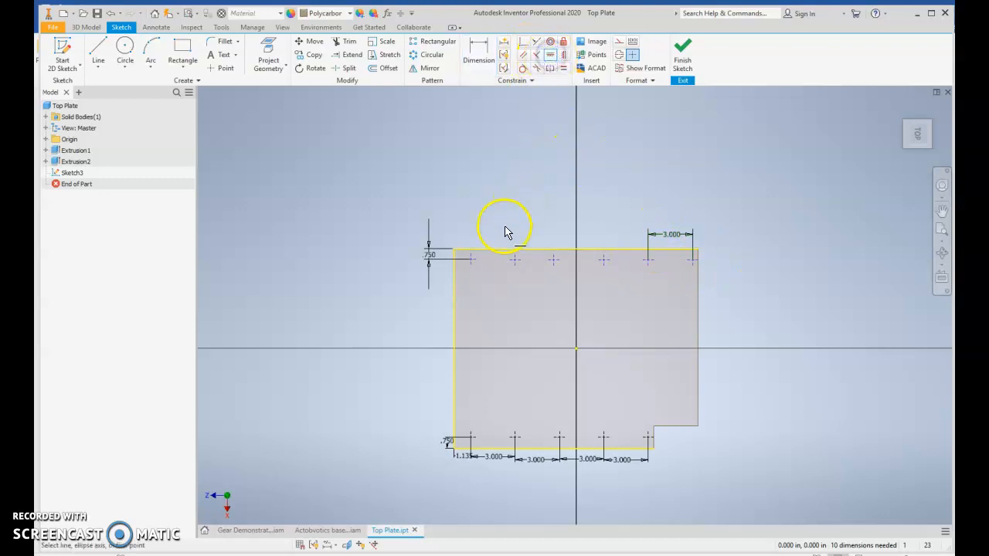
pyautogui.click(471, 262)
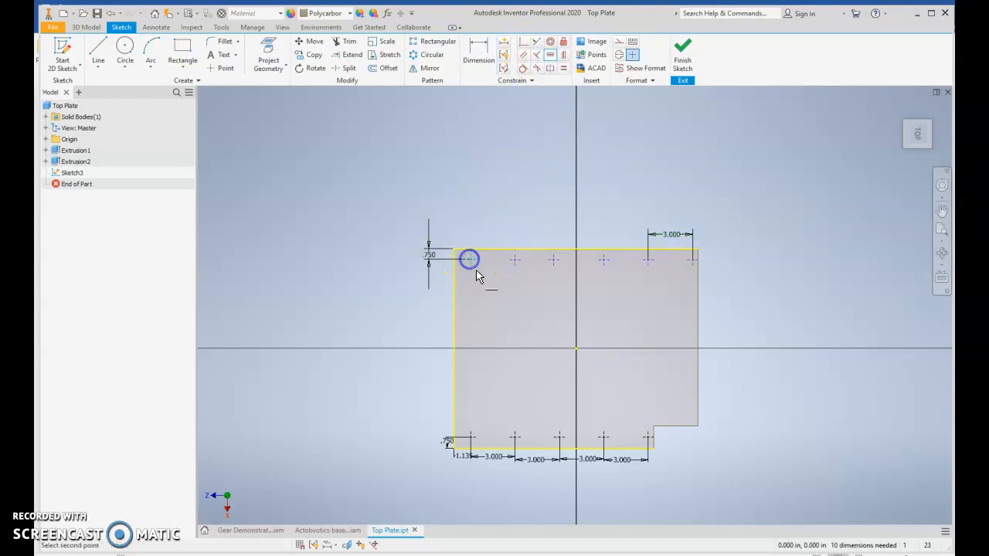
pyautogui.click(470, 439)
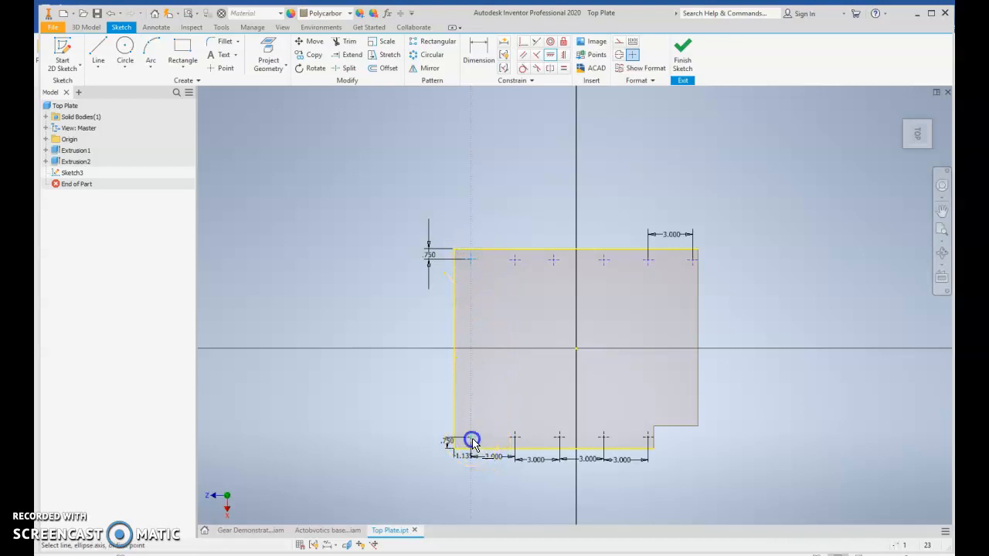
pyautogui.click(515, 261)
pyautogui.click(515, 439)
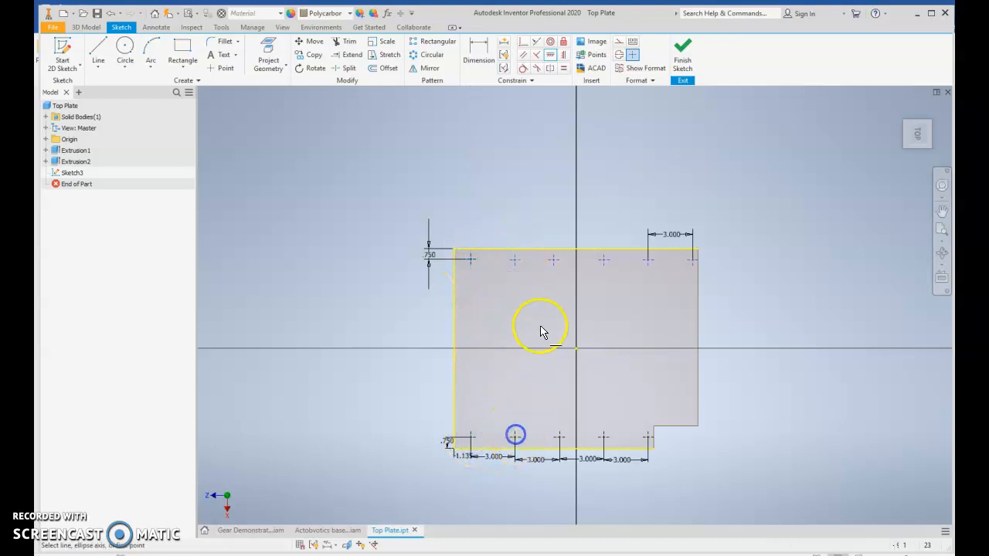
pyautogui.click(554, 261)
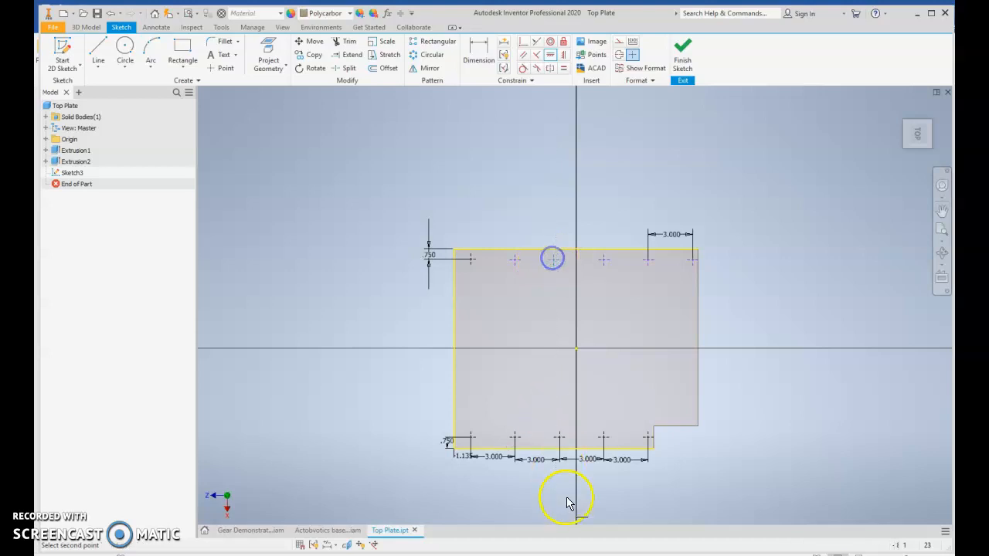
pyautogui.click(559, 439)
pyautogui.click(606, 261)
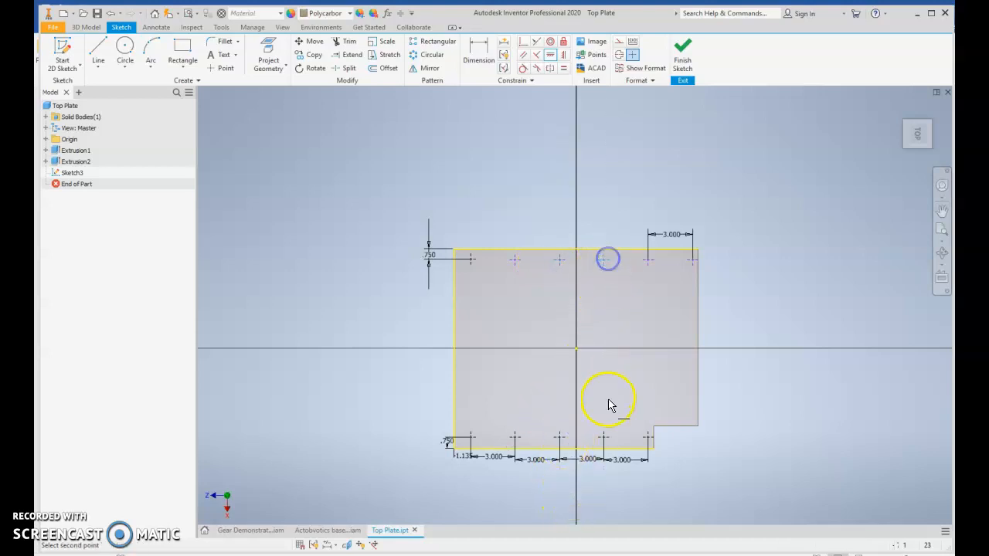
pyautogui.click(604, 439)
pyautogui.click(649, 259)
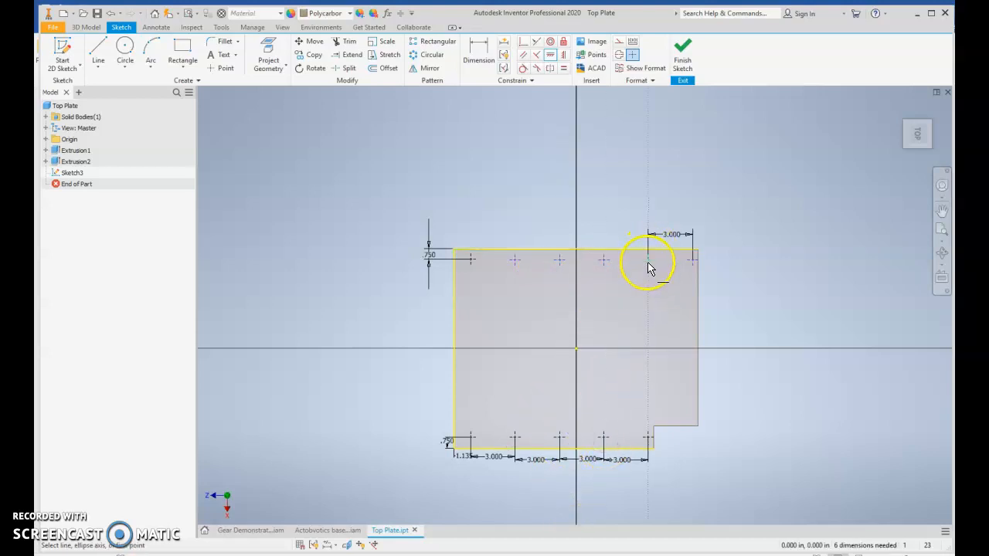
pyautogui.click(647, 437)
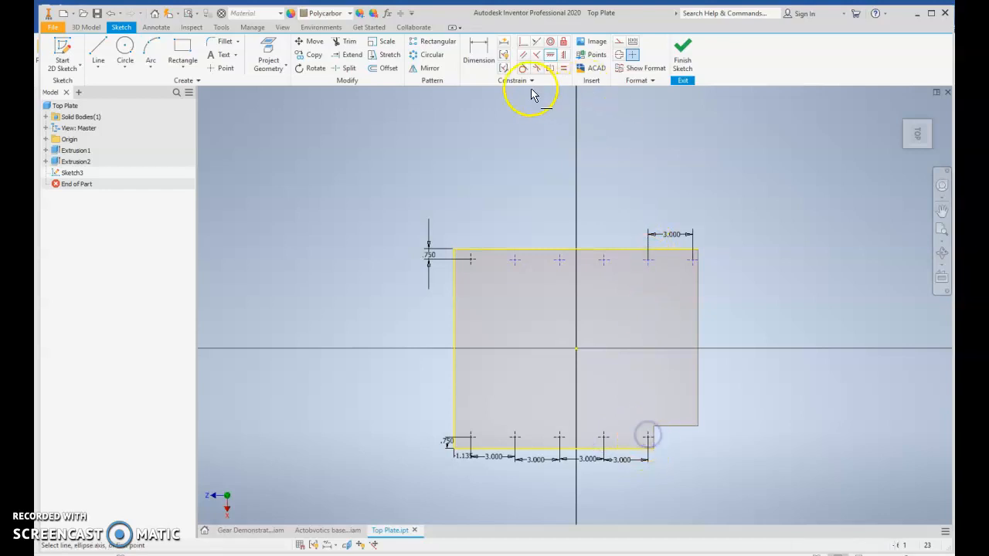
# Level the points of the opposite row with its 0.75 in dimensioned first point using Vertical constraints.
pyautogui.click(566, 59)
pyautogui.click(471, 259)
pyautogui.click(517, 259)
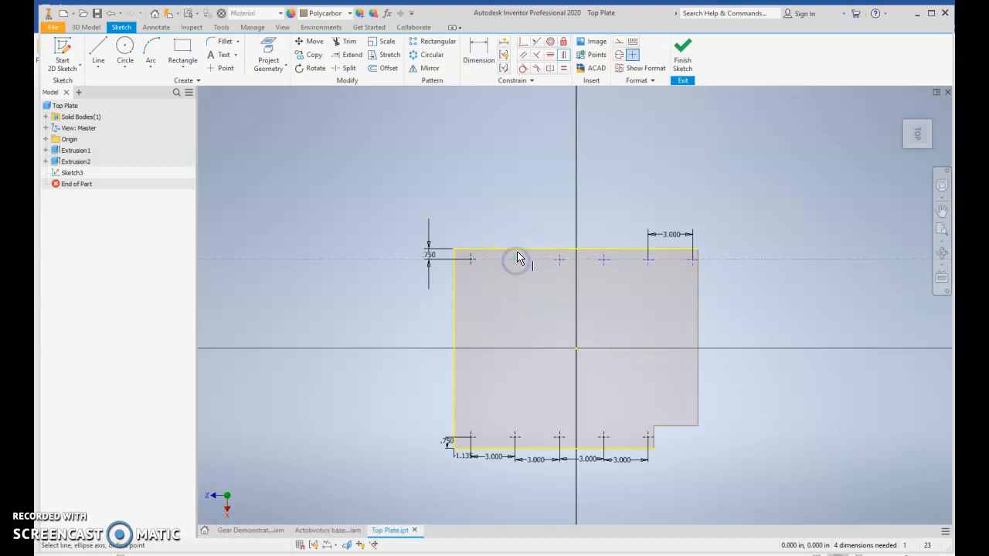
pyautogui.click(560, 259)
pyautogui.click(604, 260)
pyautogui.click(647, 263)
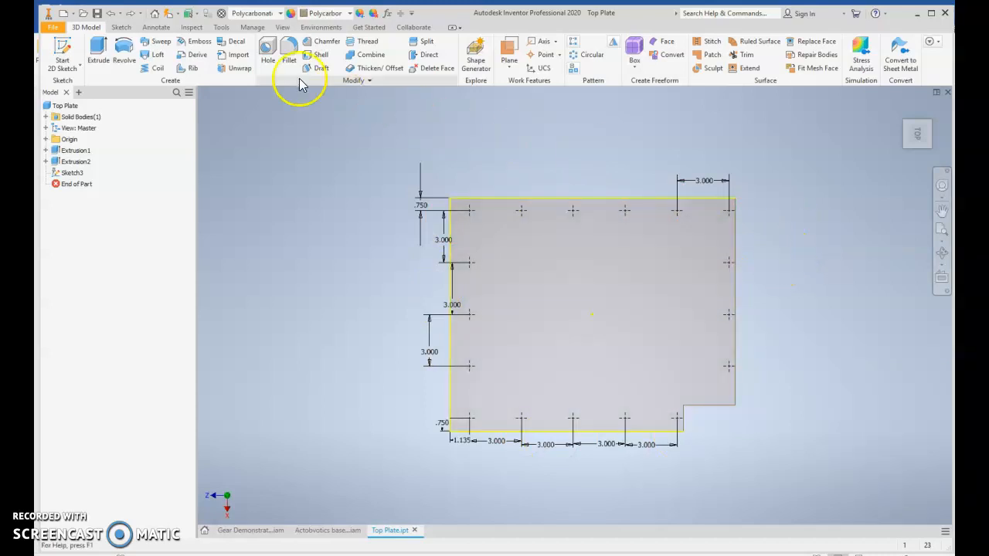
# Create simple through-all holes with a 0.16 in diameter and no seat at all the sketch points of the Top Plate.
pyautogui.click(267, 48)
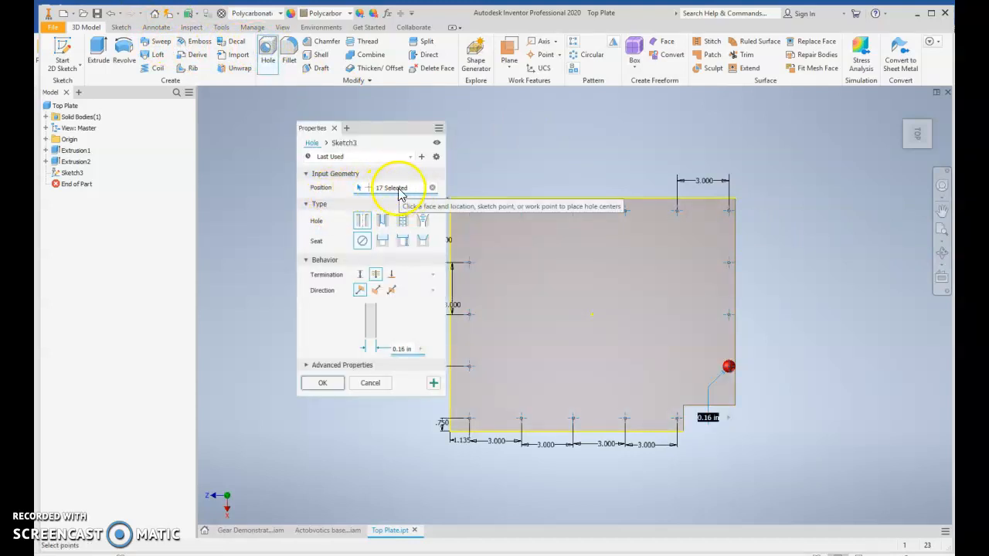
pyautogui.click(423, 191)
pyautogui.click(326, 182)
pyautogui.click(331, 190)
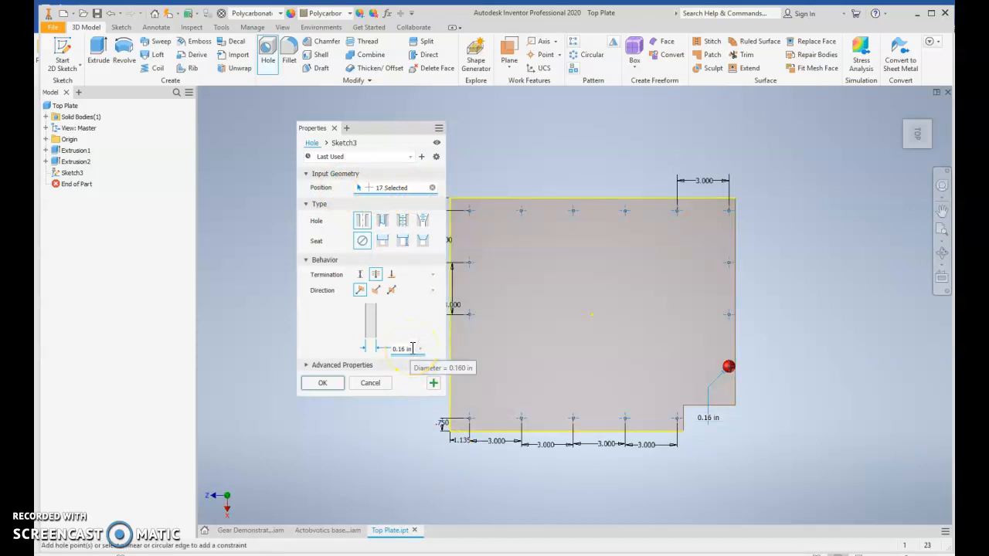
pyautogui.click(332, 386)
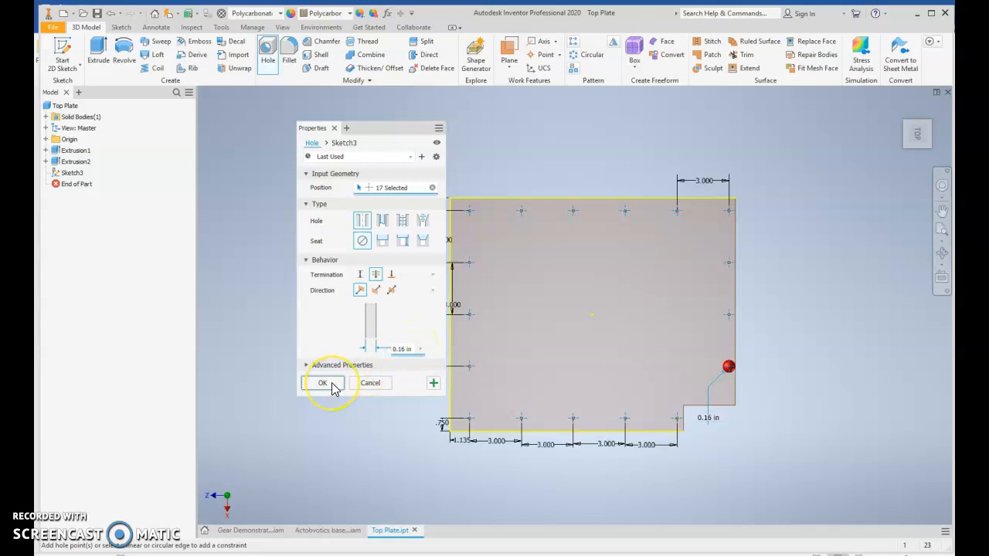
# In the robot assembly, examine how the Top Plate's new holes line up with the channel holes along the edges.
pyautogui.click(313, 533)
pyautogui.moveTo(362, 336); pyautogui.dragTo(347, 383, button='middle')
pyautogui.keyDown('shift'); pyautogui.moveTo(464, 306); pyautogui.dragTo(444, 287, button='middle'); pyautogui.keyUp('shift')
pyautogui.scroll(-5, 461, 241)
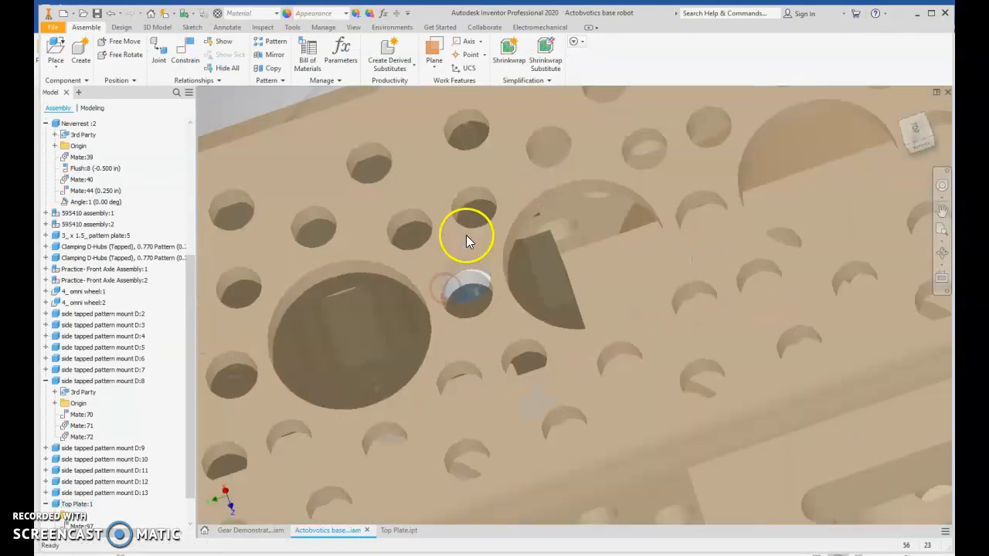
pyautogui.scroll(4, 547, 279)
pyautogui.scroll(-4, 619, 276)
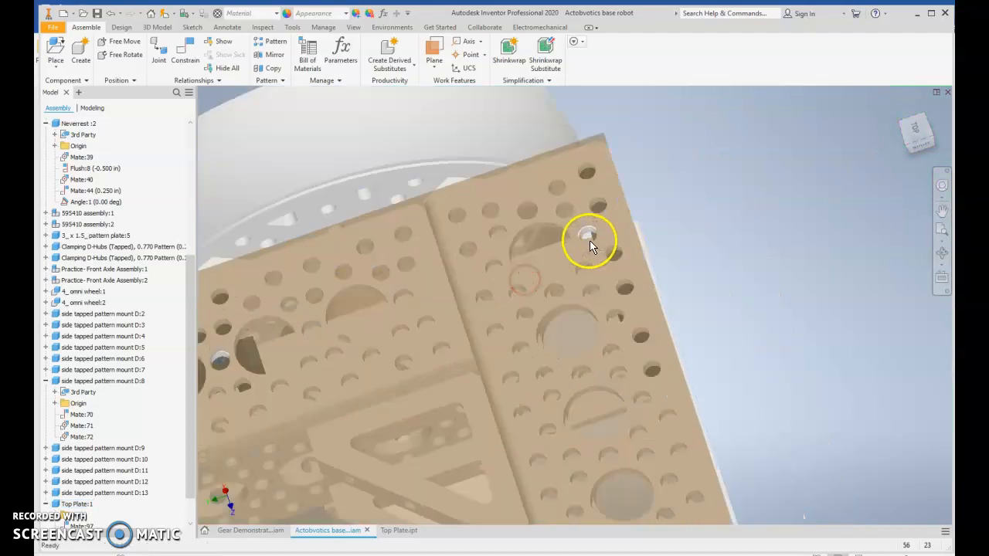
pyautogui.scroll(5, 592, 236)
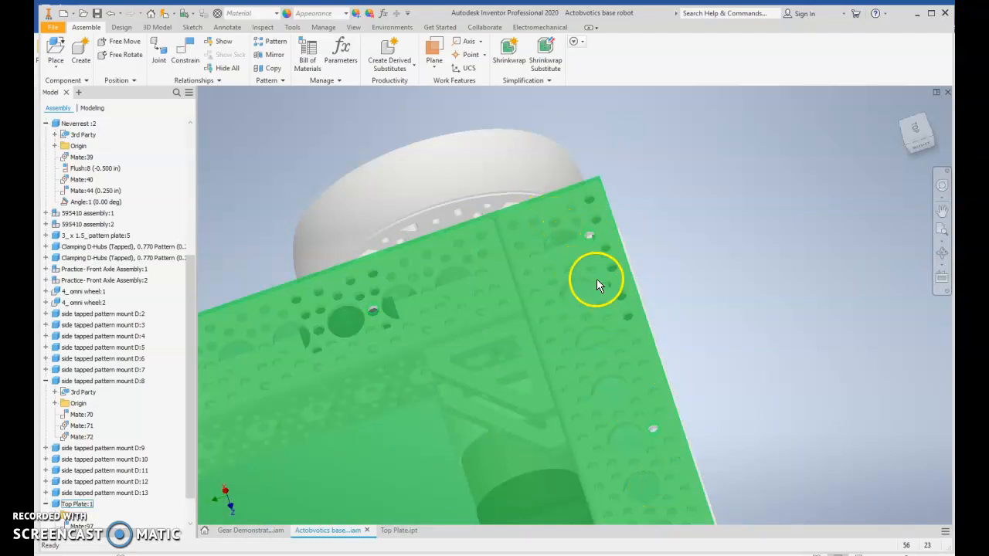
pyautogui.keyDown('shift'); pyautogui.moveTo(596, 273); pyautogui.dragTo(554, 320, button='middle'); pyautogui.keyUp('shift')
pyautogui.scroll(4, 548, 332)
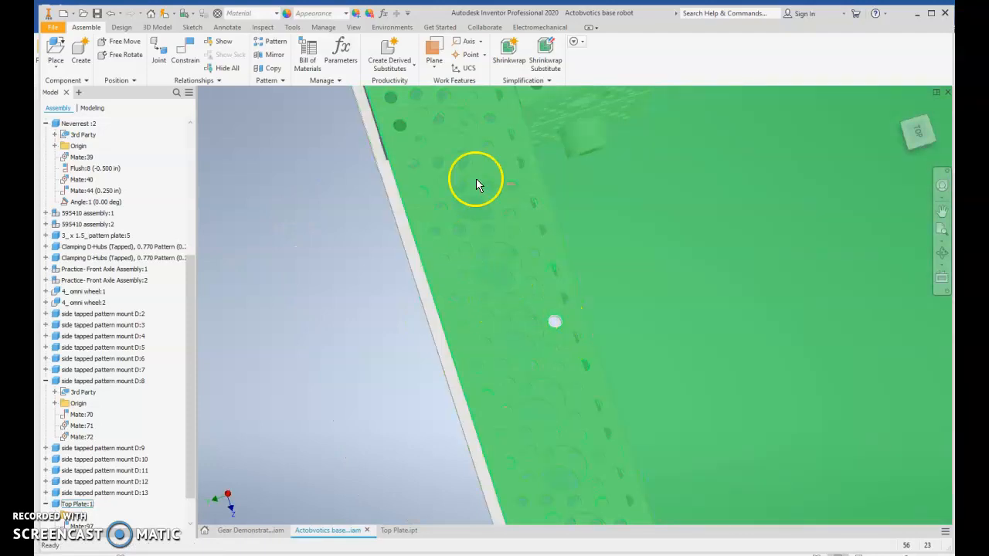
pyautogui.scroll(-1, 485, 238)
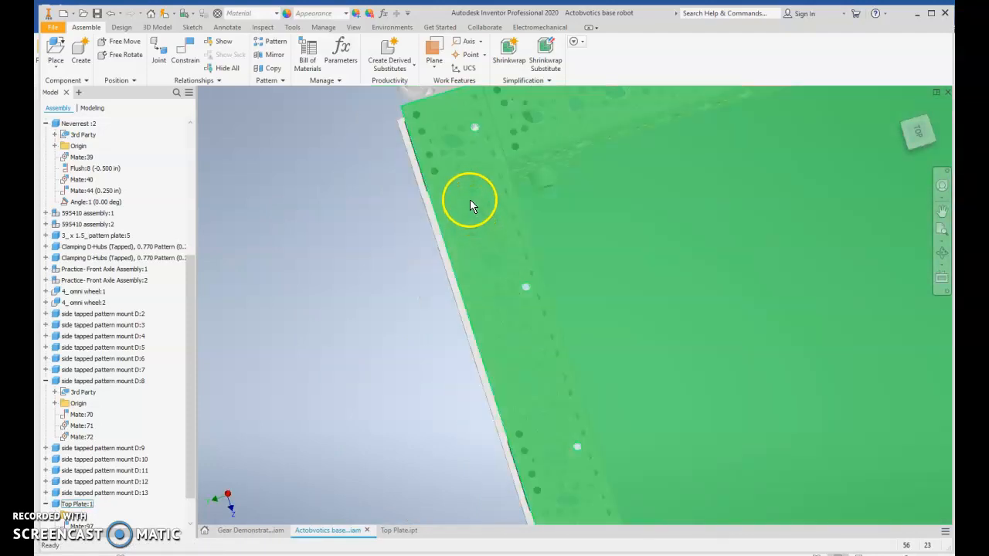
pyautogui.scroll(1, 502, 301)
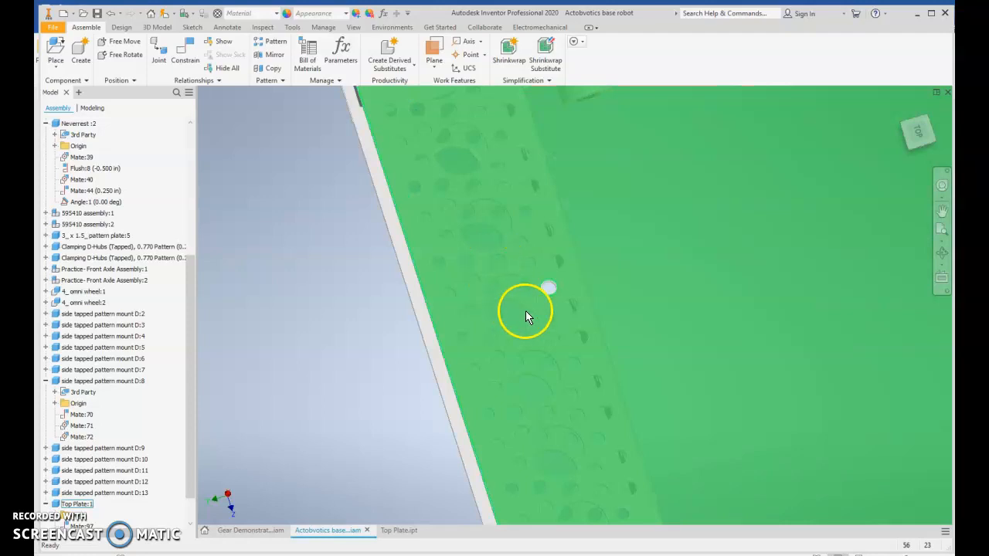
# Examine the whole robot and the Top Plate's front corner from an isometric view, then select the Top Plate.
pyautogui.scroll(-4, 518, 295)
pyautogui.moveTo(618, 345); pyautogui.dragTo(339, 291, button='middle')
pyautogui.scroll(-1, 573, 377)
pyautogui.keyDown('shift'); pyautogui.moveTo(573, 377); pyautogui.dragTo(626, 357, button='middle'); pyautogui.keyUp('shift')
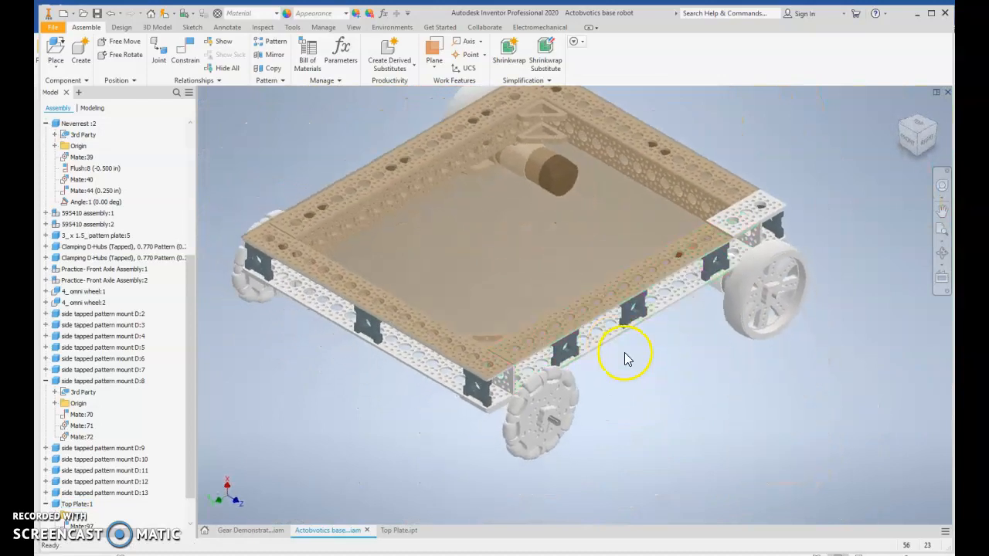
pyautogui.keyDown('shift'); pyautogui.moveTo(638, 393); pyautogui.dragTo(666, 450, button='middle'); pyautogui.keyUp('shift')
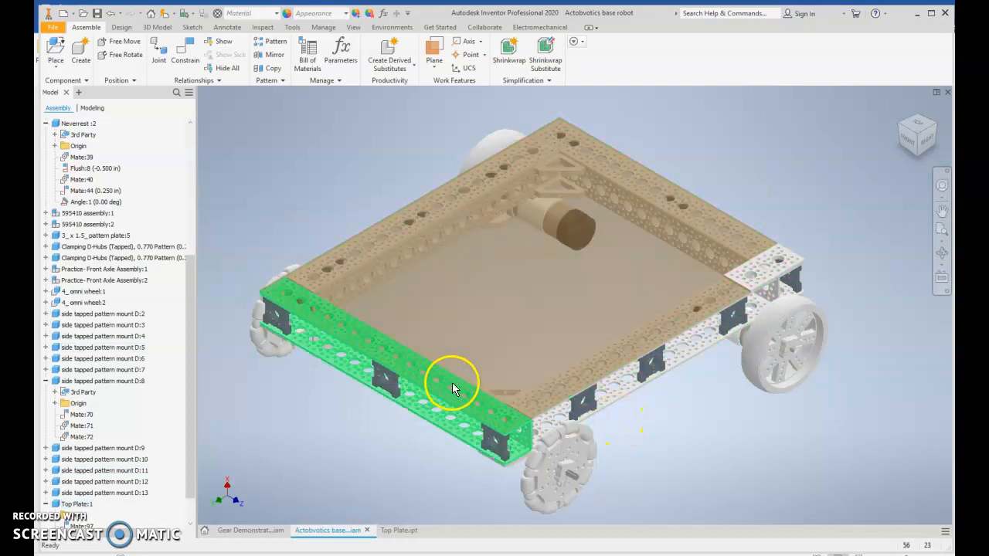
pyautogui.scroll(-5, 483, 411)
pyautogui.scroll(8, 485, 406)
pyautogui.moveTo(493, 384); pyautogui.dragTo(612, 361, button='middle')
pyautogui.scroll(-2, 647, 224)
pyautogui.scroll(-3, 650, 230)
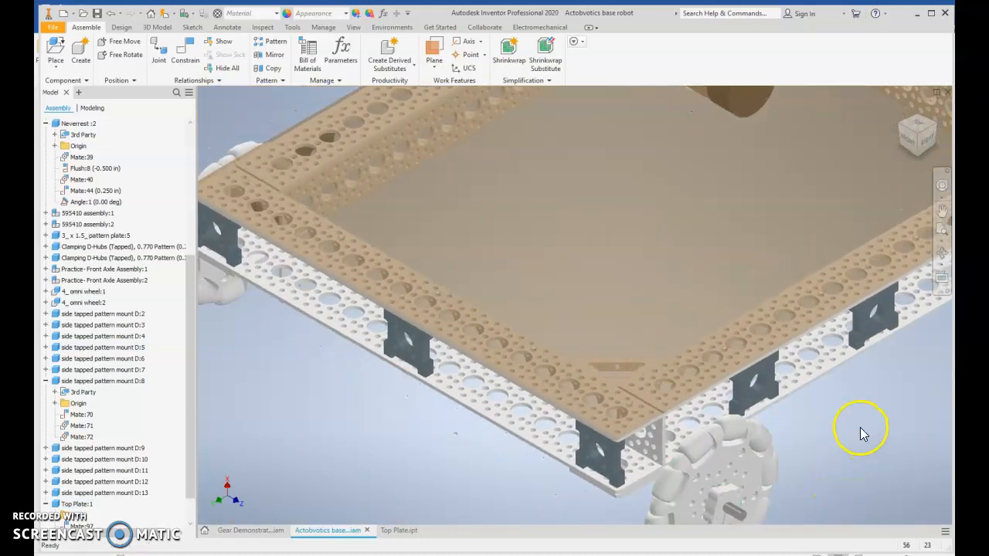
pyautogui.moveTo(890, 481); pyautogui.dragTo(839, 495, button='middle')
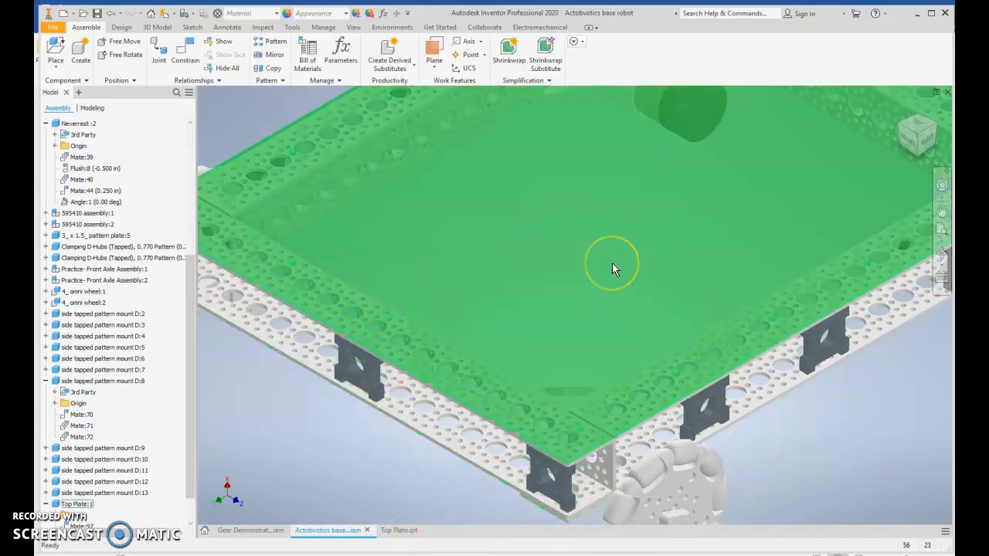
pyautogui.click(612, 263)
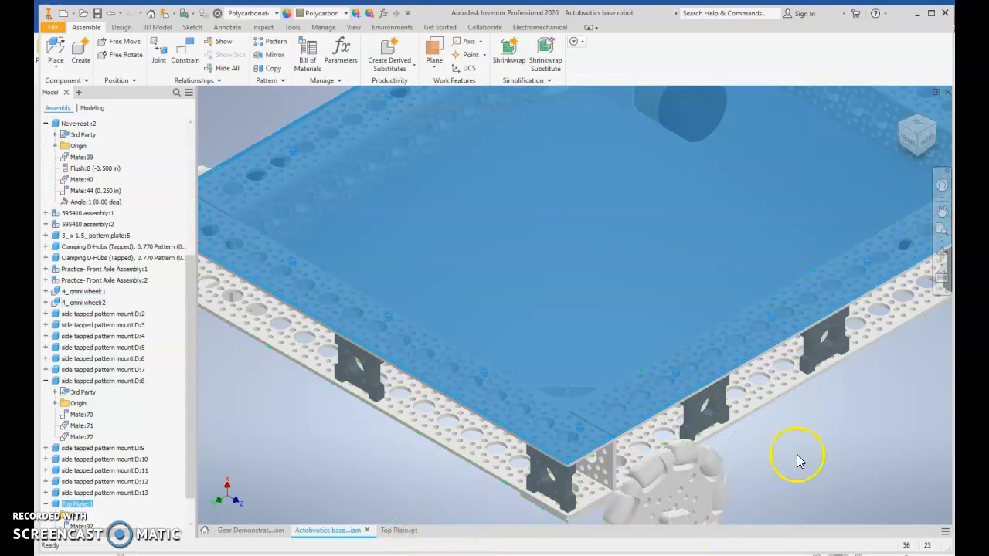
# Examine the Top Plate's holes against the channel hole pattern around the front corner and along both adjoining edges.
pyautogui.scroll(2, 614, 389)
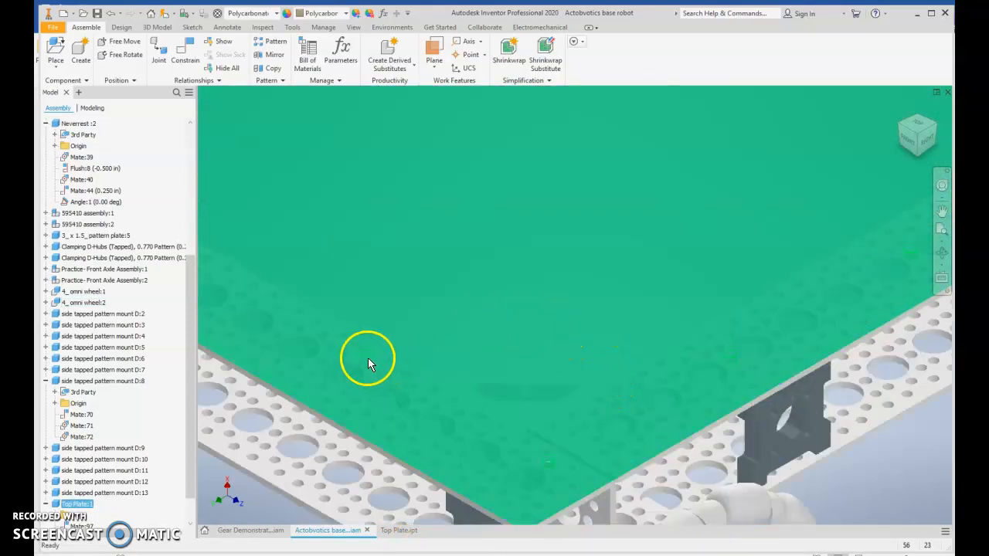
pyautogui.scroll(-2, 553, 335)
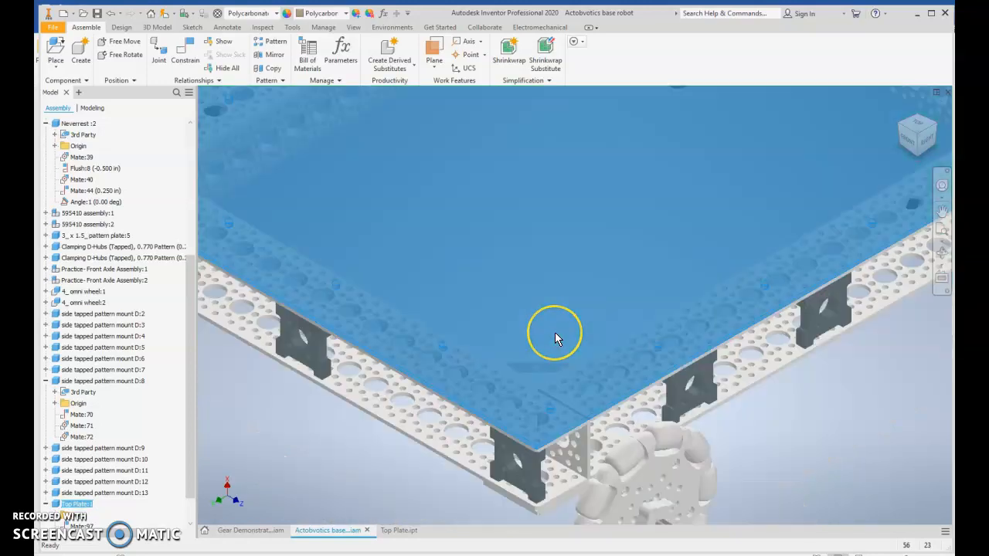
pyautogui.scroll(2, 555, 334)
pyautogui.moveTo(555, 334); pyautogui.dragTo(630, 331, button='middle')
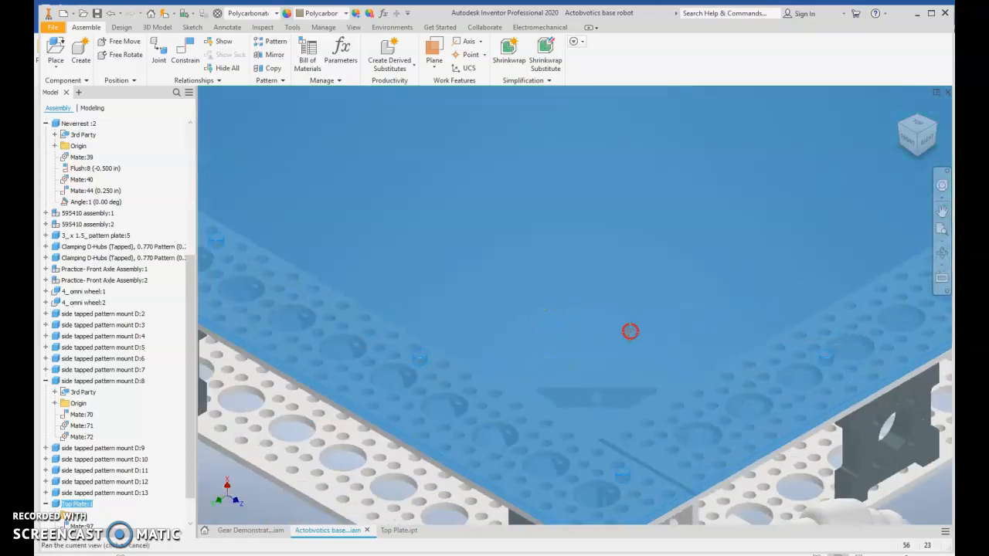
pyautogui.scroll(-2, 630, 334)
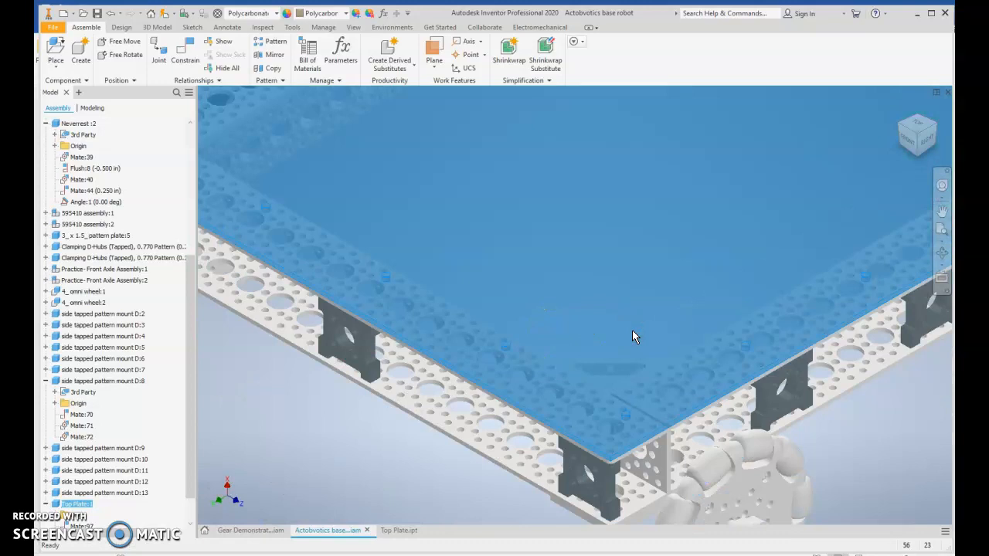
pyautogui.click(620, 330)
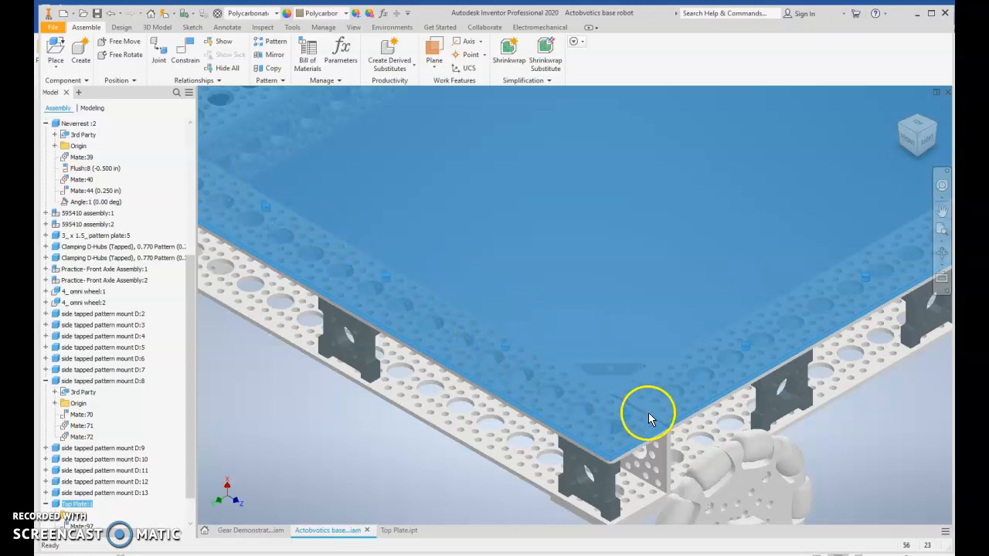
pyautogui.moveTo(720, 269); pyautogui.dragTo(768, 283, button='middle')
pyautogui.scroll(-2, 768, 283)
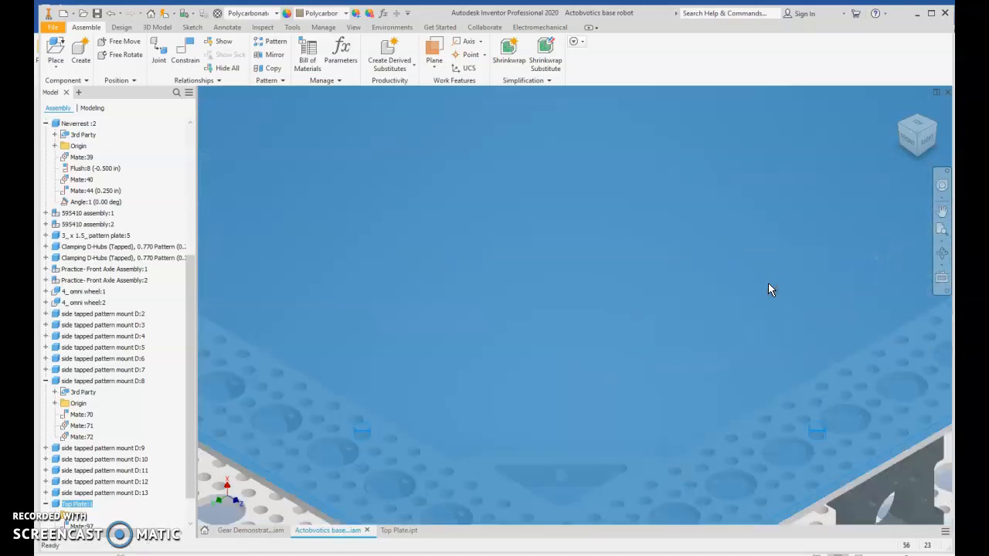
pyautogui.scroll(3, 769, 282)
pyautogui.scroll(-3, 767, 283)
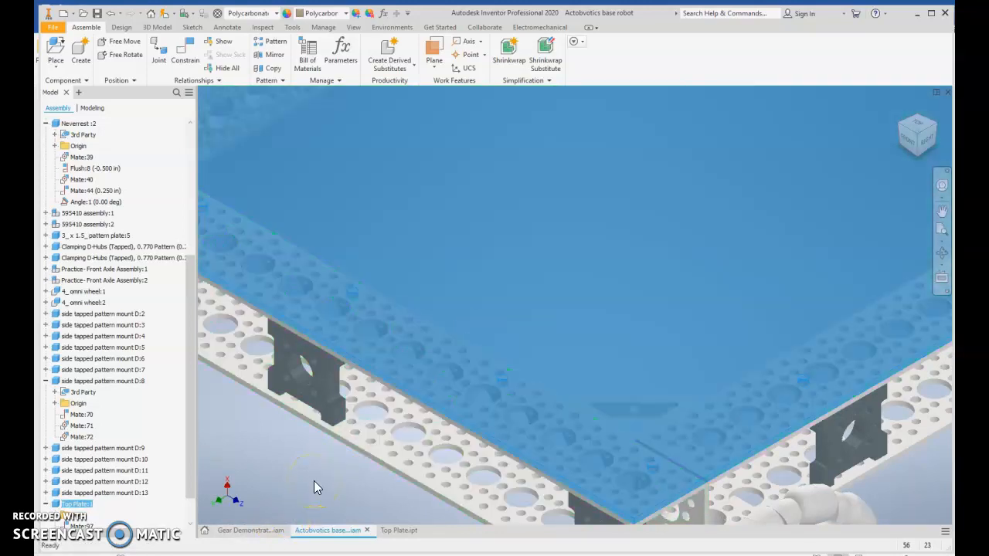
pyautogui.scroll(4, 556, 462)
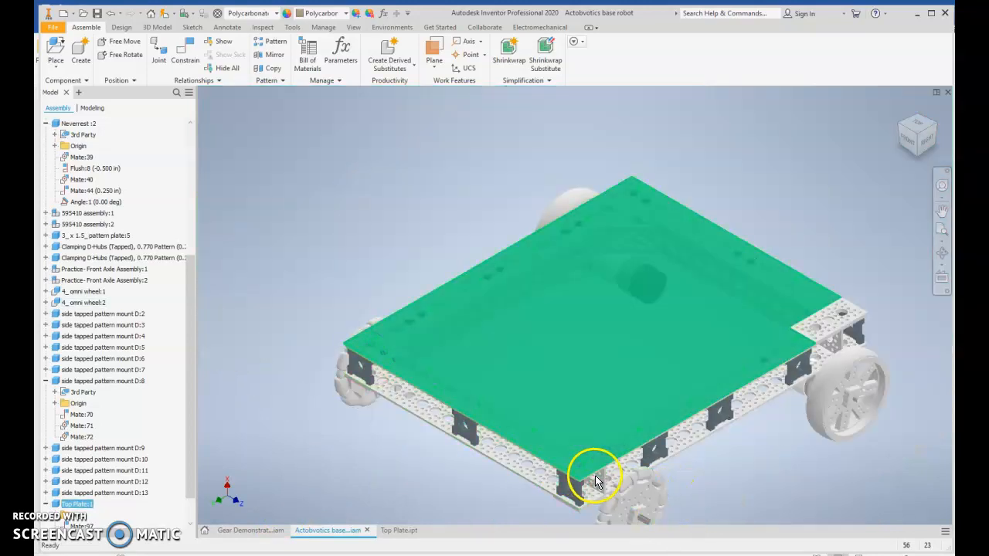
# From the robot's left side, select the front omni wheel and examine its hole pattern around the clamping hub.
pyautogui.click(928, 145)
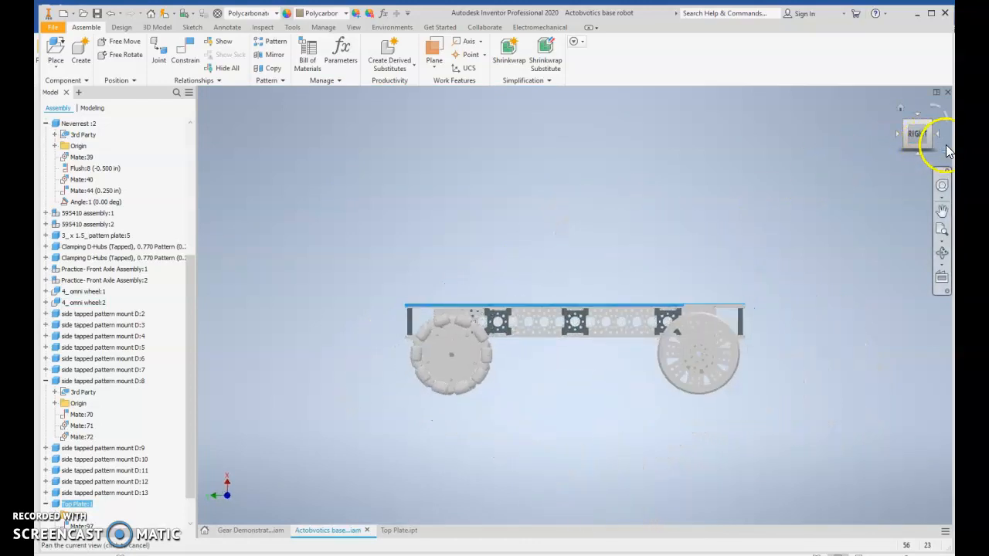
pyautogui.click(939, 135)
pyautogui.click(940, 136)
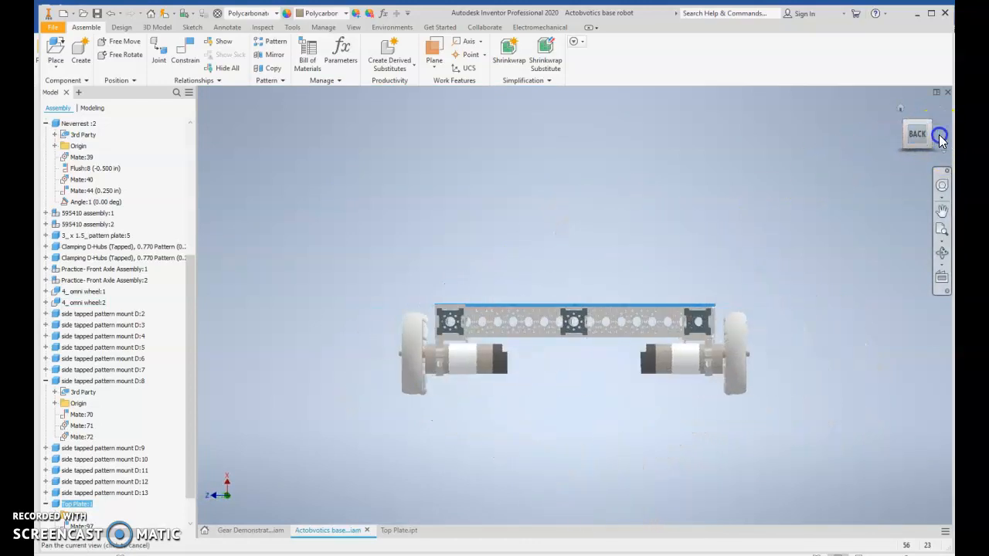
pyautogui.scroll(5, 657, 352)
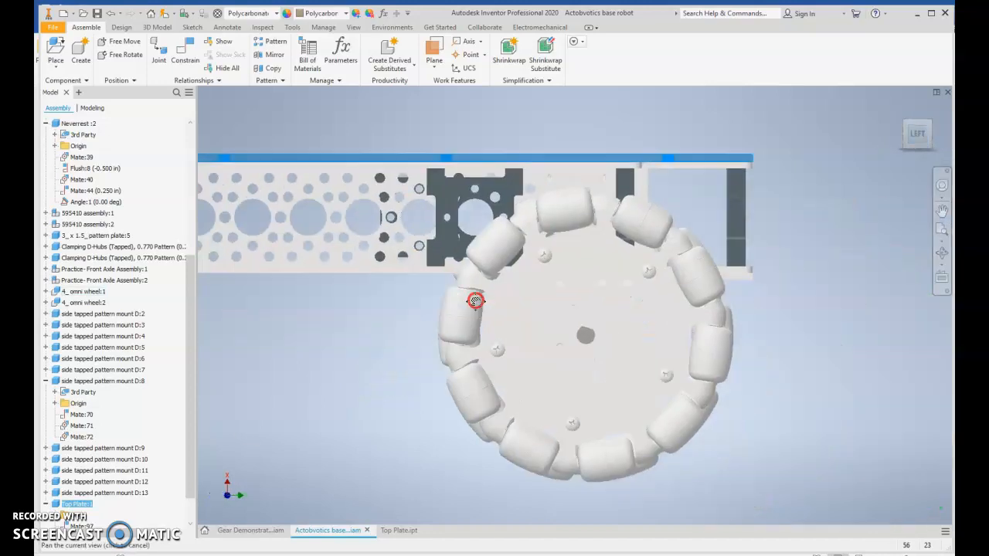
pyautogui.click(452, 296)
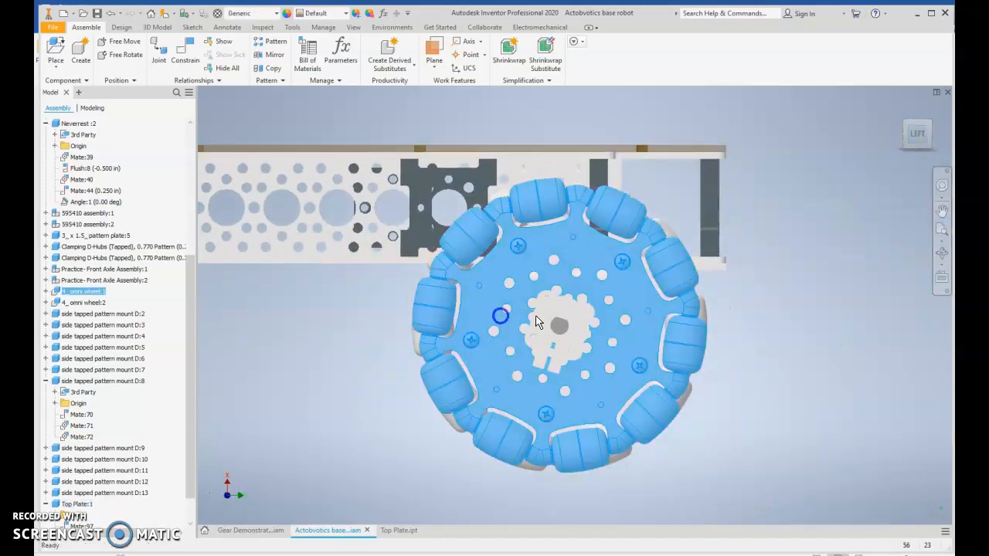
pyautogui.scroll(3, 539, 323)
pyautogui.scroll(-5, 568, 325)
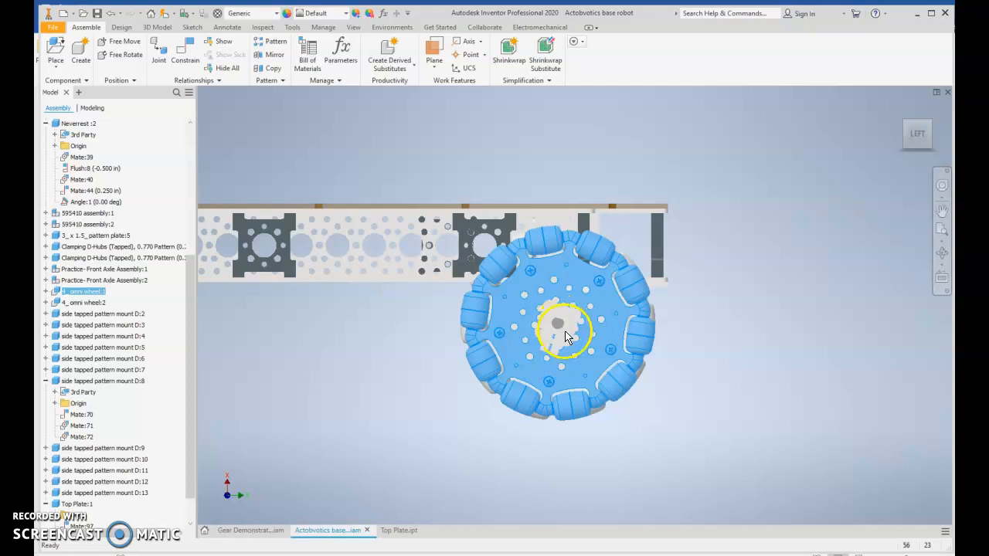
pyautogui.scroll(-3, 564, 324)
pyautogui.scroll(8, 563, 327)
pyautogui.scroll(-3, 575, 360)
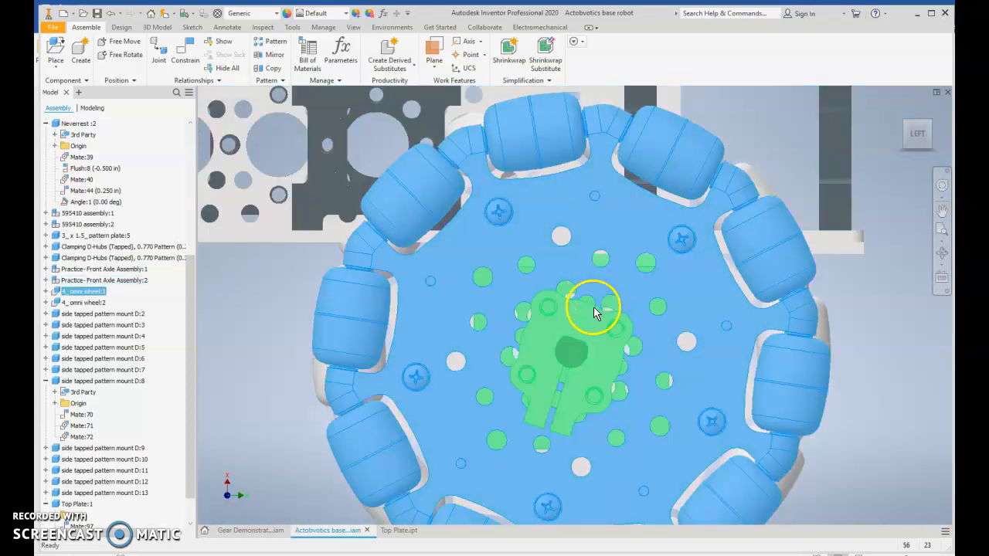
# From the robot's right side, examine the rear drive wheel's hub mounting and select its clamping D-hub.
pyautogui.click(939, 136)
pyautogui.click(938, 135)
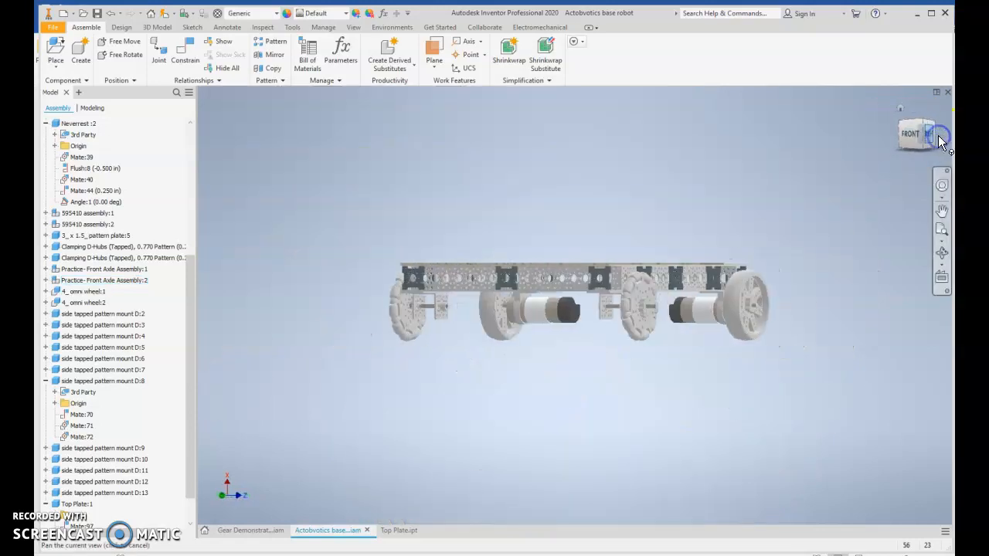
pyautogui.scroll(5, 519, 338)
pyautogui.moveTo(731, 278); pyautogui.dragTo(188, 347, button='middle')
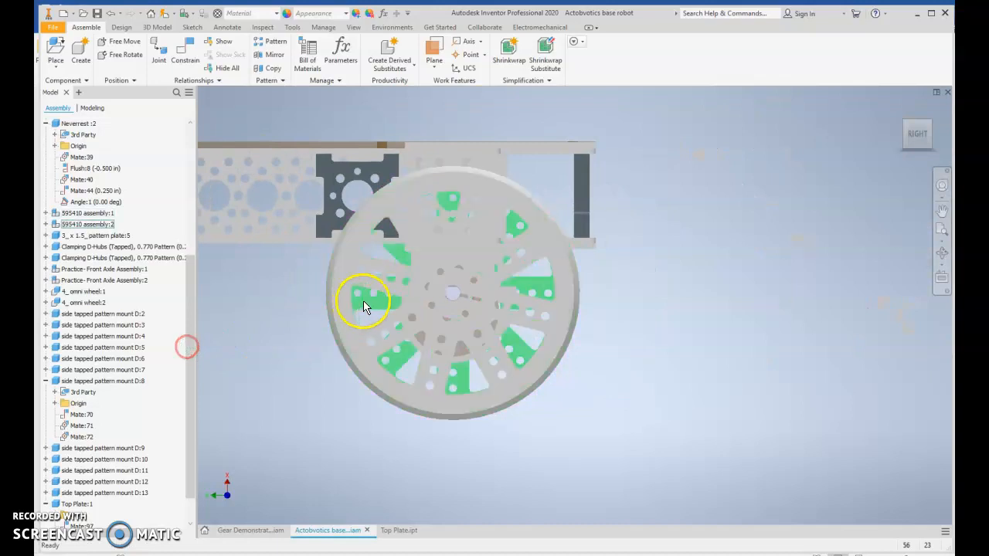
pyautogui.scroll(3, 482, 295)
pyautogui.moveTo(459, 299); pyautogui.dragTo(443, 343)
pyautogui.click(420, 287)
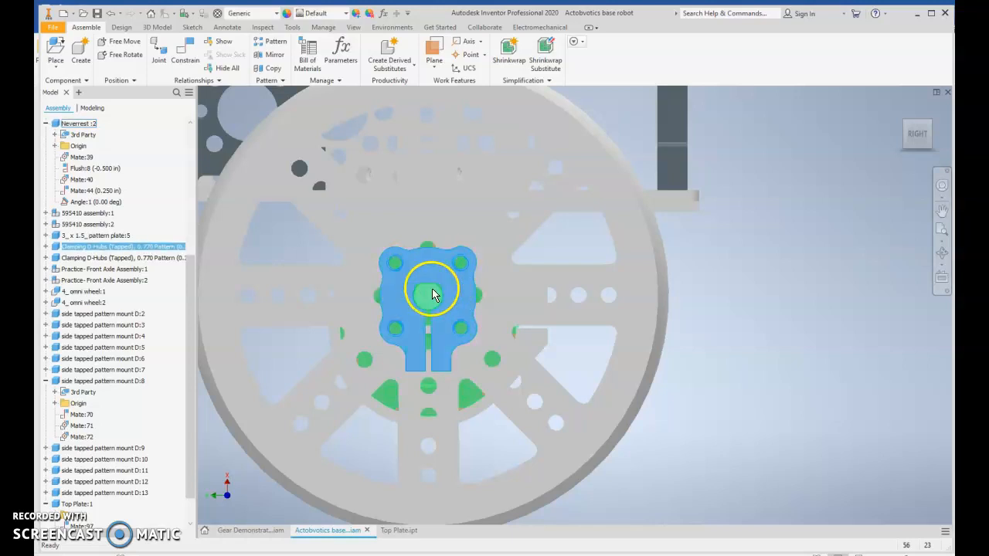
pyautogui.scroll(-3, 562, 374)
pyautogui.moveTo(563, 369); pyautogui.dragTo(633, 379, button='middle')
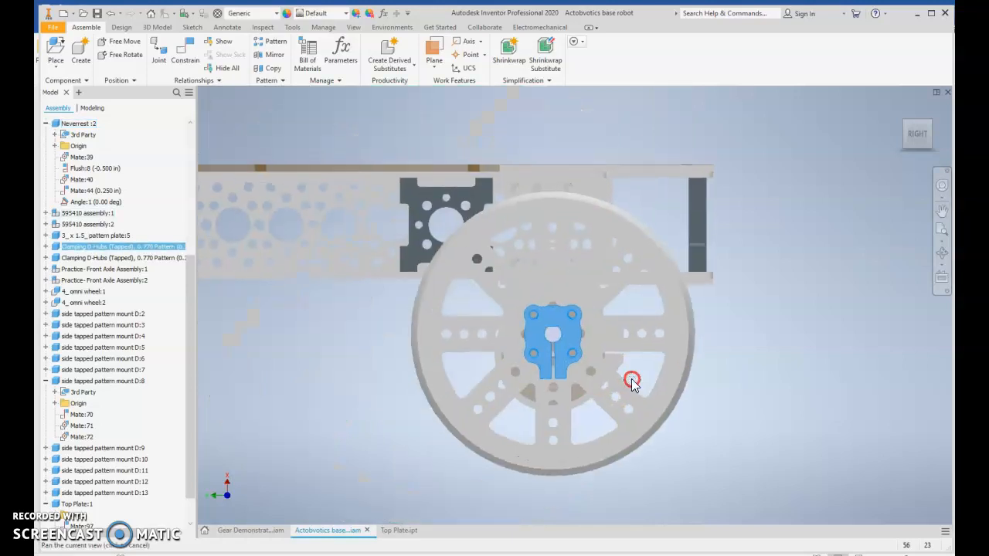
pyautogui.click(887, 441)
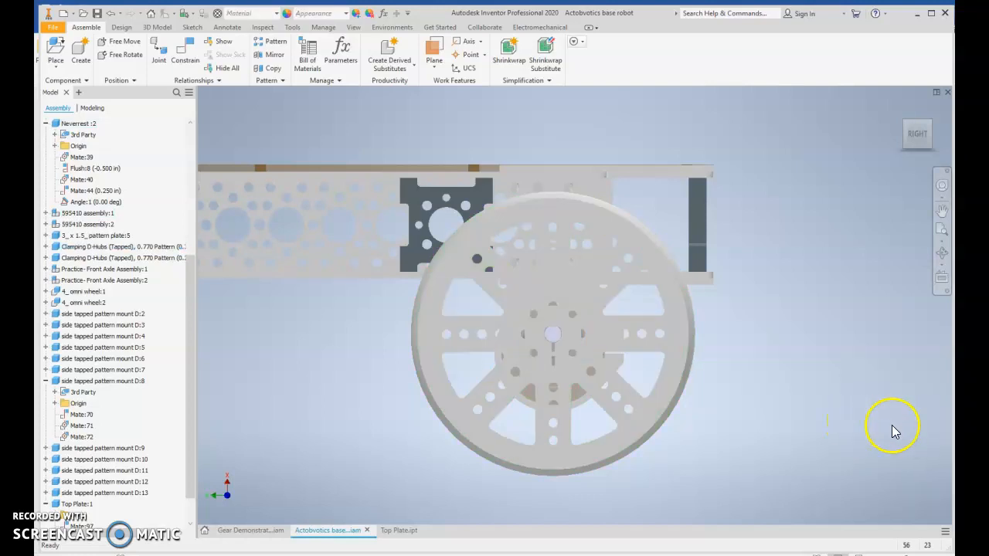
pyautogui.click(546, 320)
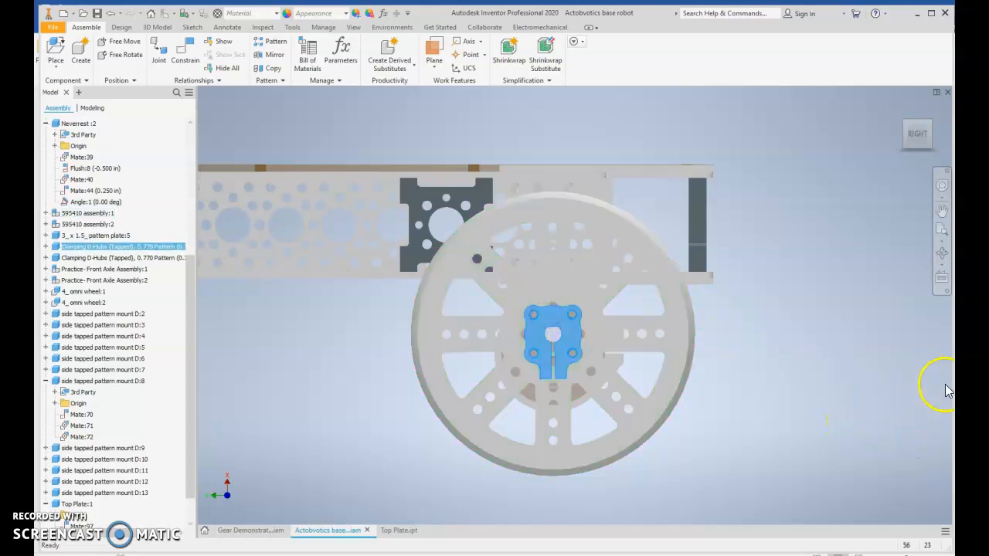